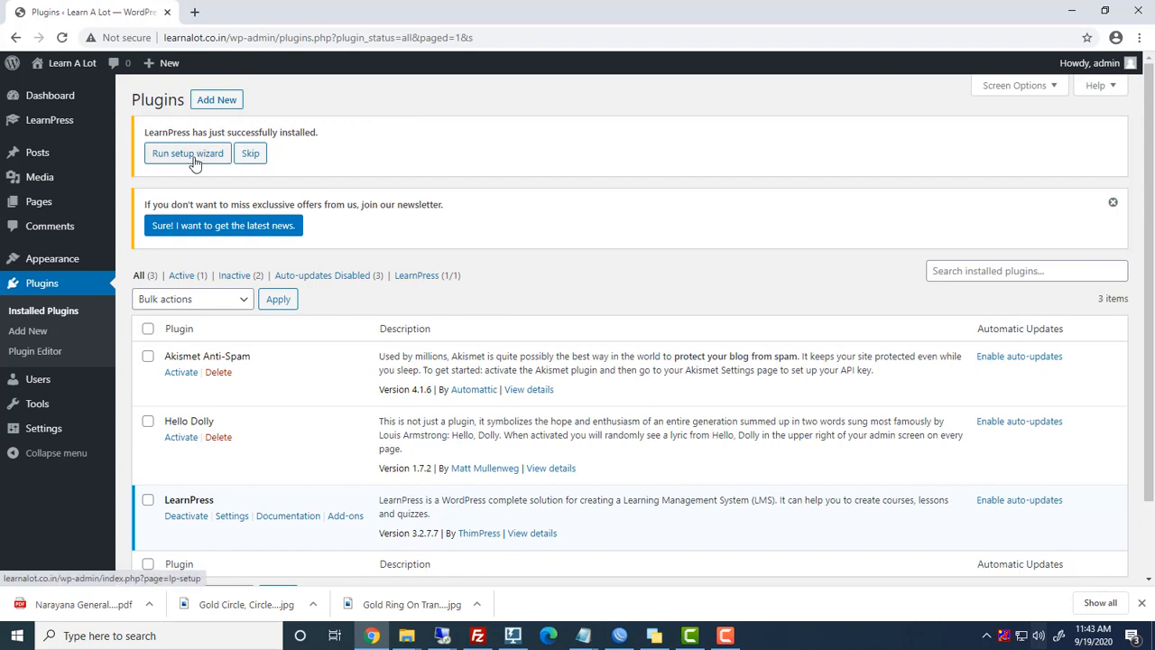
- Start the LearnPress setup wizard and accept its currency settings with US dollar as the currency
click(193, 156)
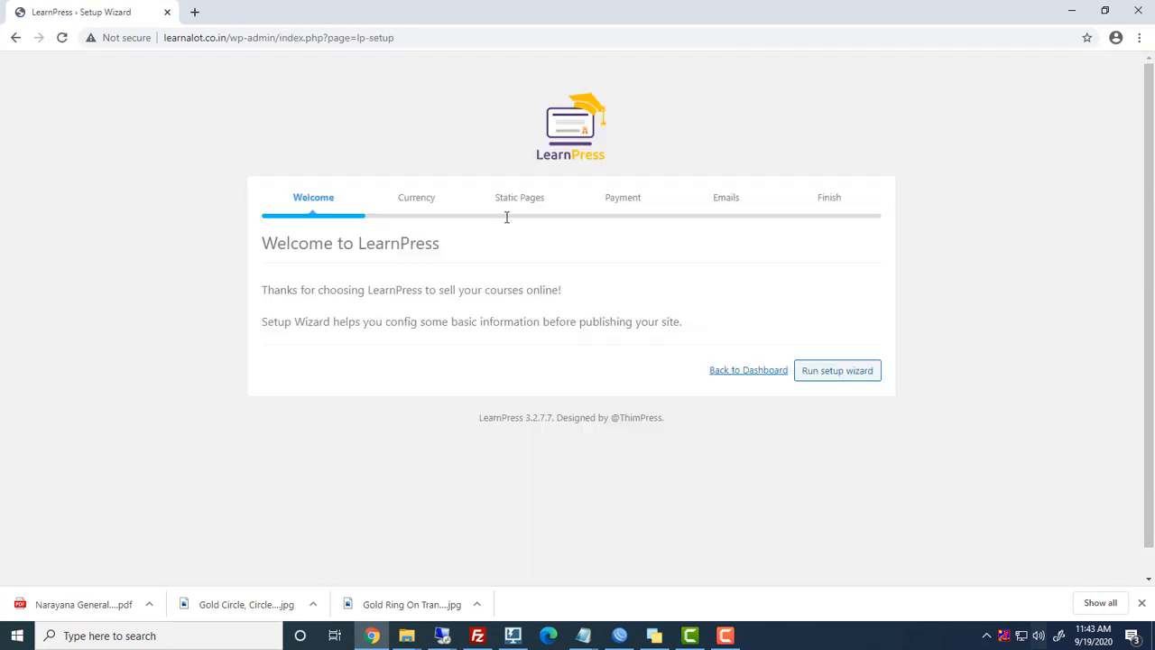
click(843, 377)
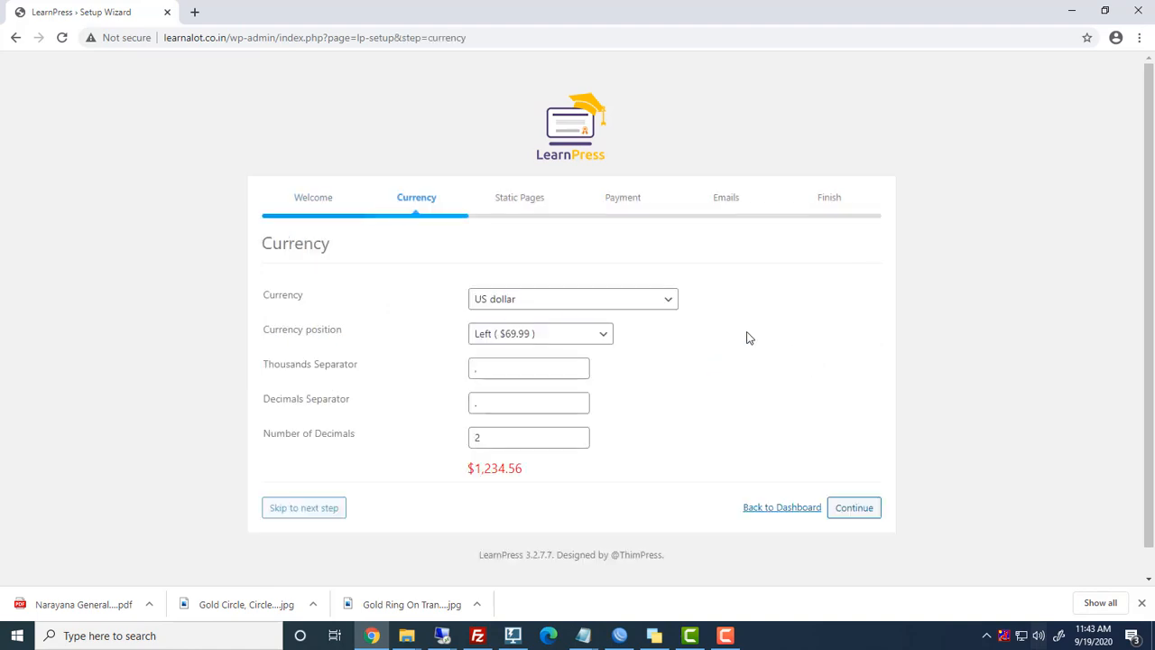
scroll(629, 278, down, 1)
click(628, 272)
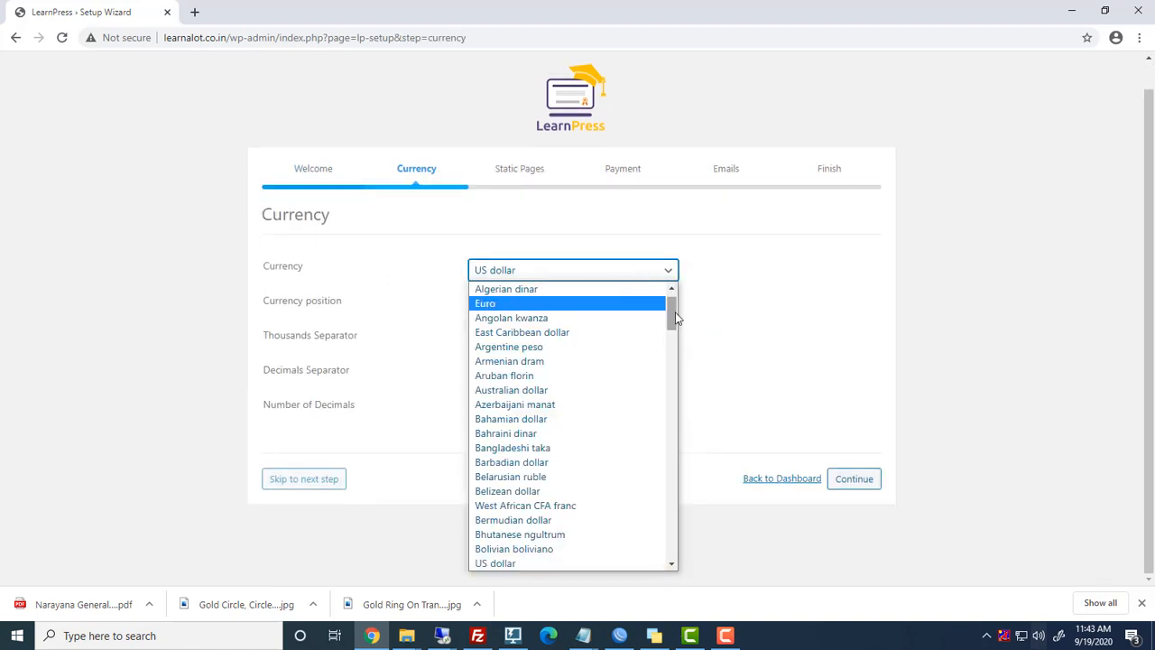
drag(671, 311, 686, 262)
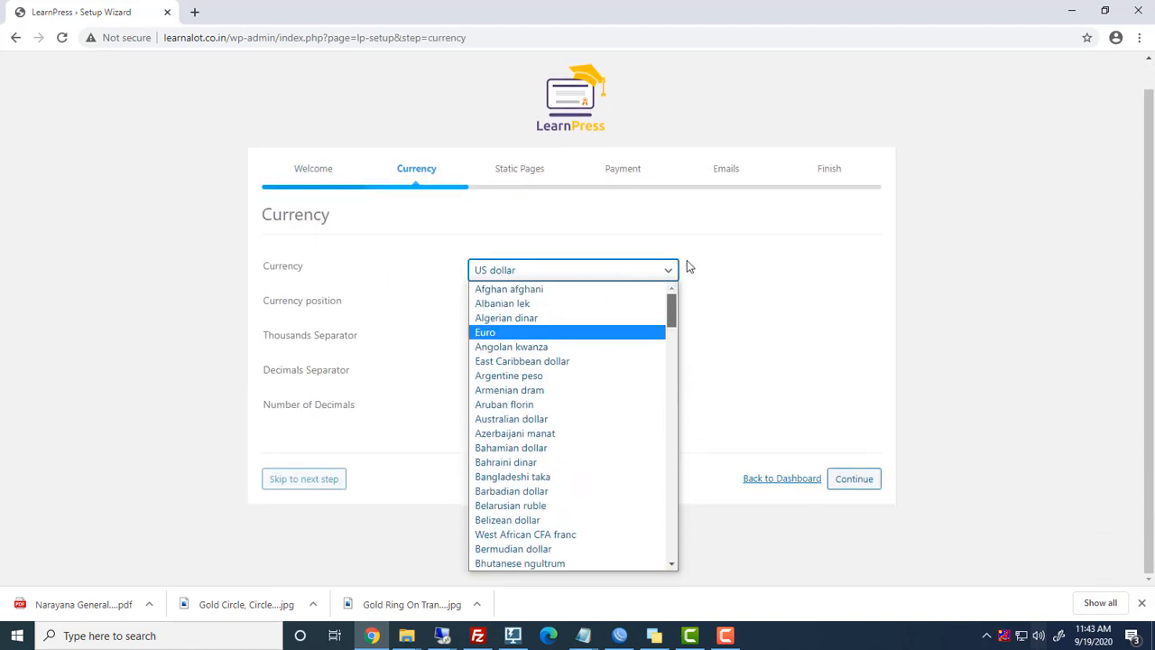
click(855, 290)
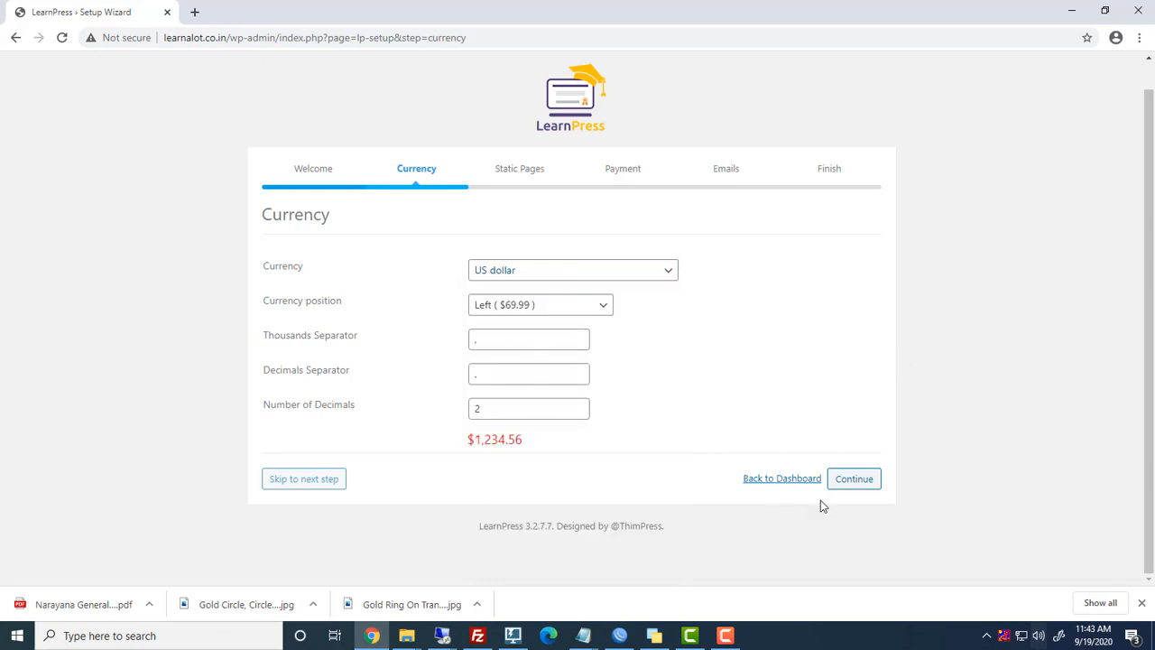
click(862, 475)
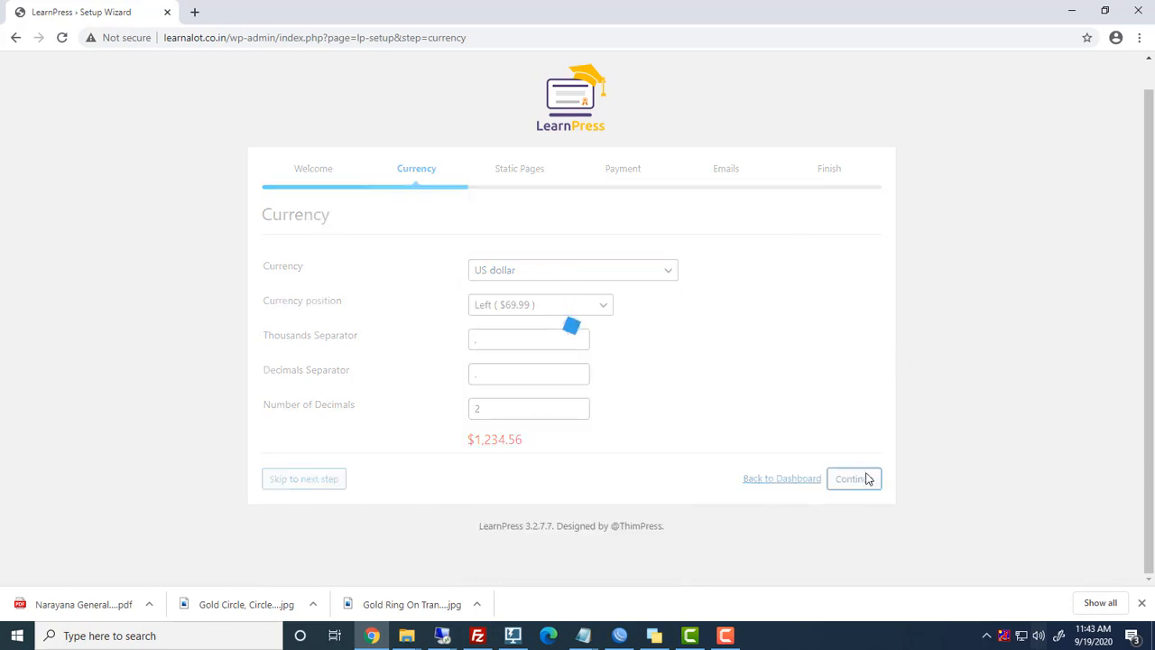
- Create the Courses, Profile, Checkout and Become a Teacher pages automatically and continue to the payment settings
scroll(866, 477, down, 2)
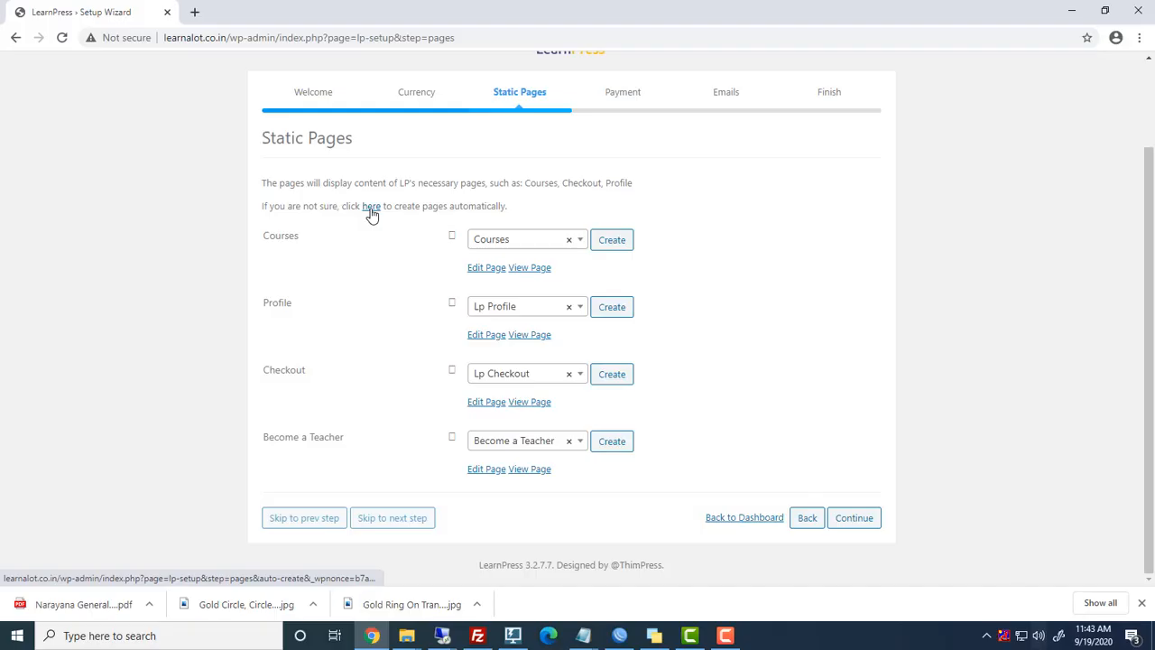
click(854, 521)
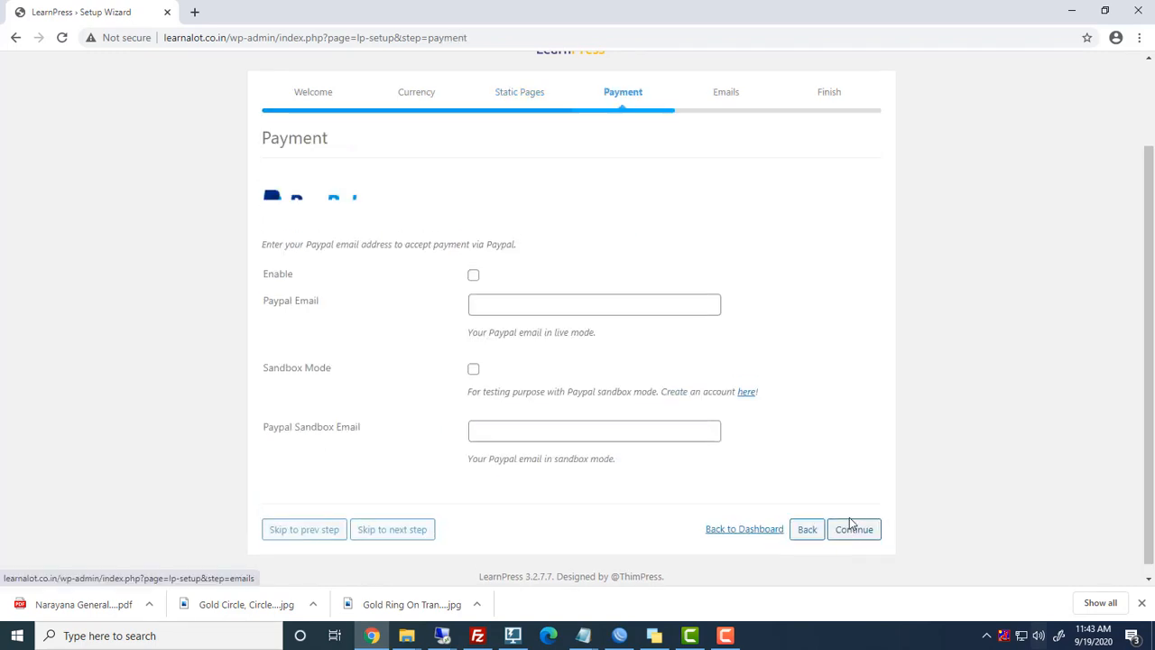
- Enable PayPal and its sandbox mode, fill in the live and sandbox PayPal email addresses, and continue
click(473, 276)
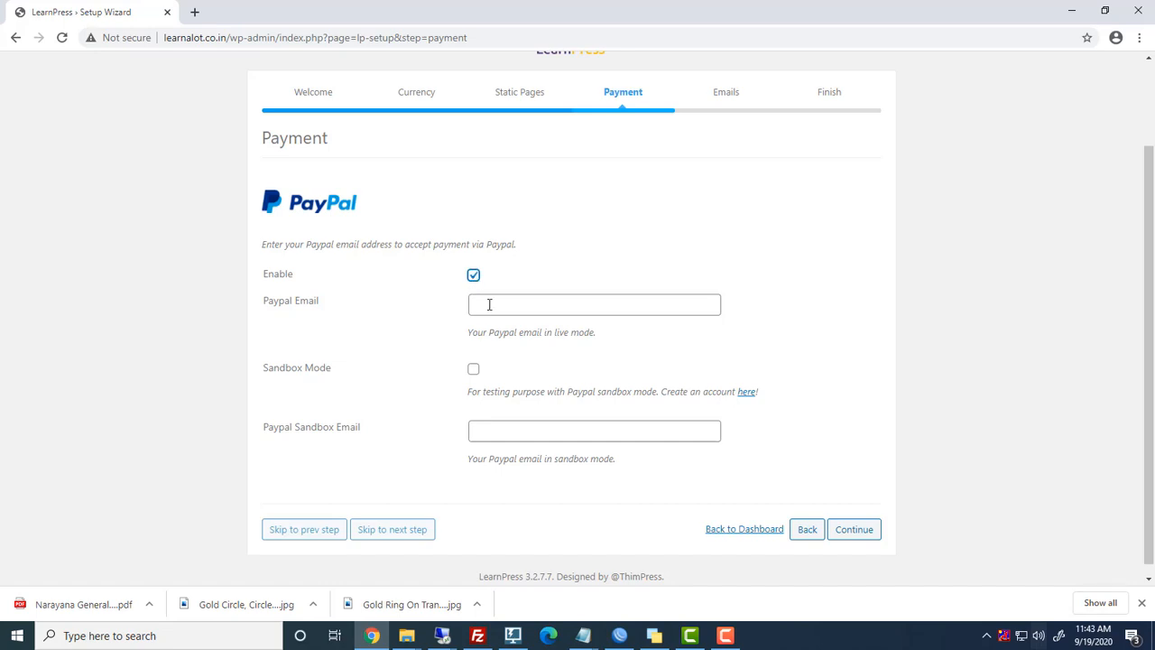
click(489, 305)
click(512, 336)
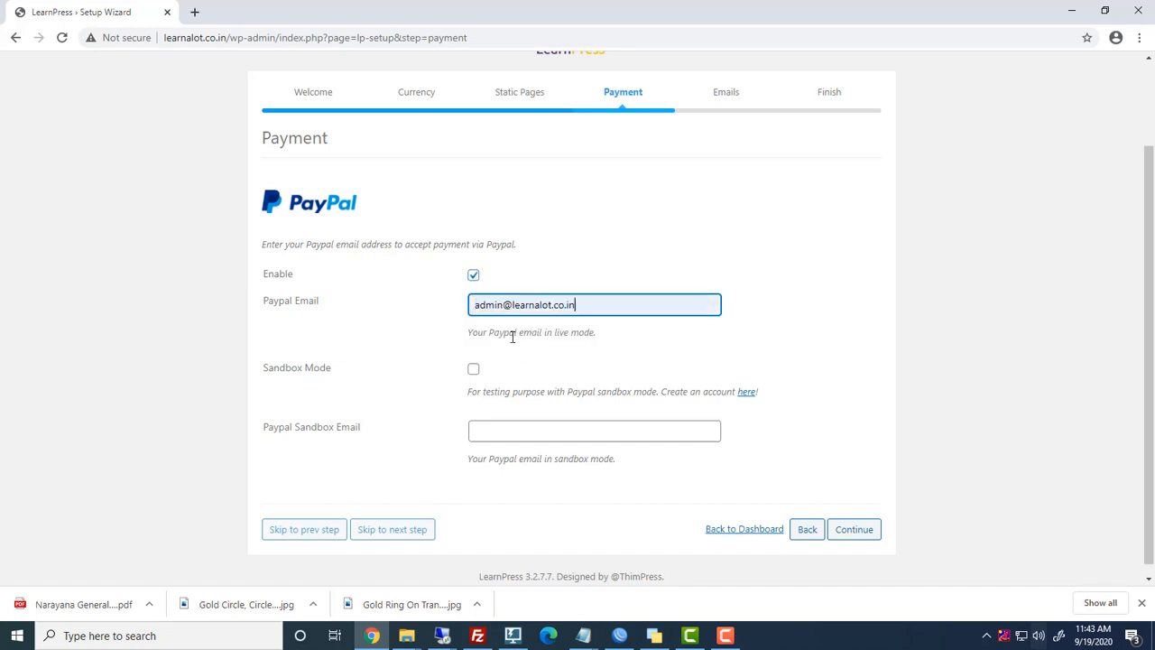
click(473, 370)
click(503, 433)
click(502, 465)
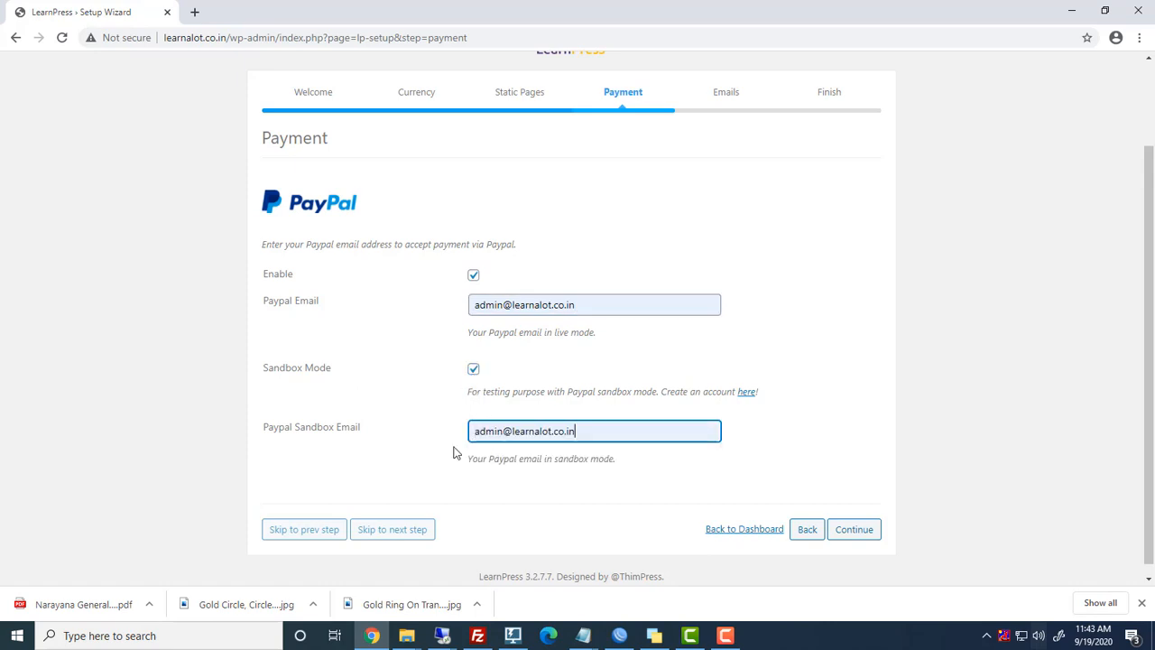
click(851, 535)
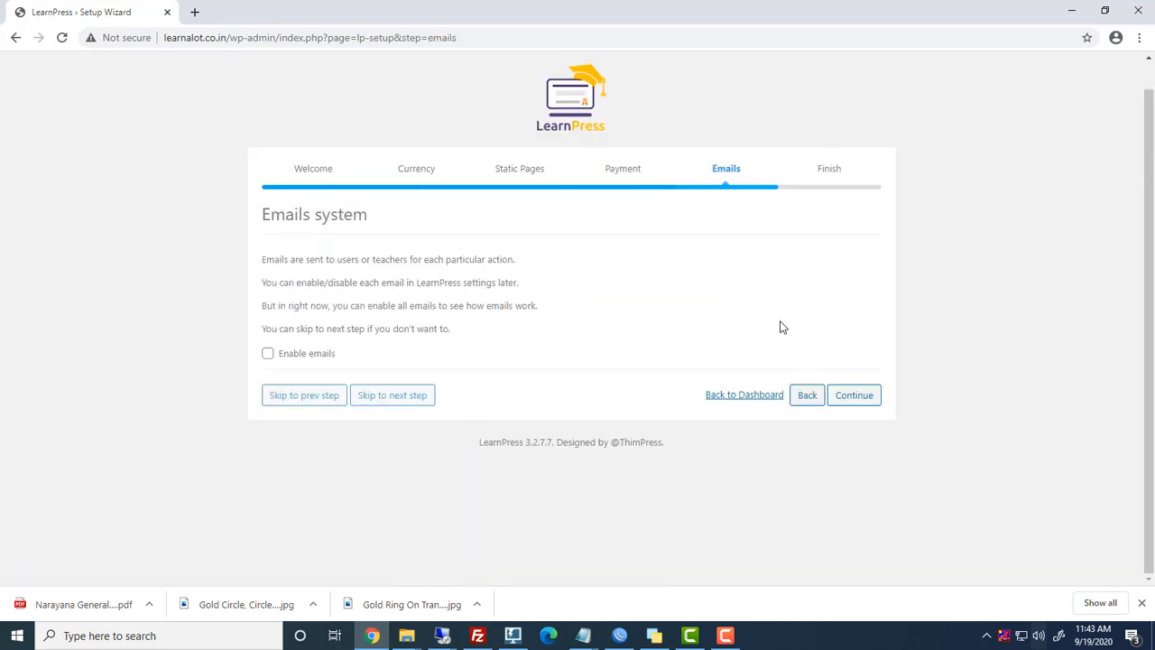
- Enable LearnPress emails, finish the setup wizard and return to the WordPress dashboard
click(268, 356)
click(861, 404)
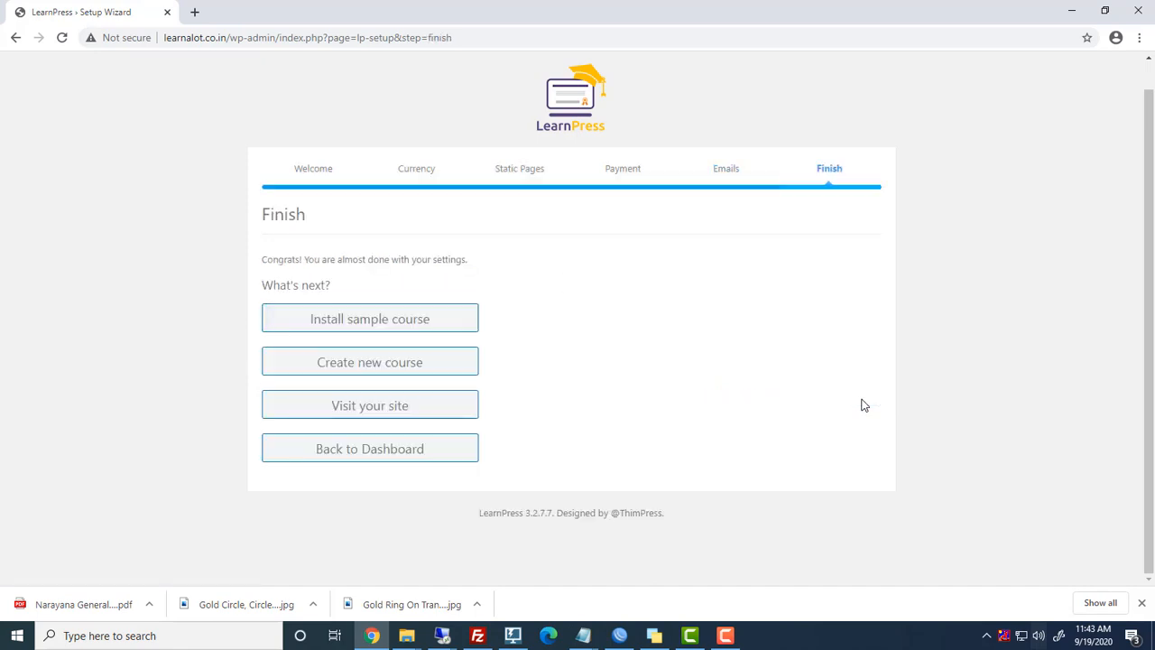
click(366, 464)
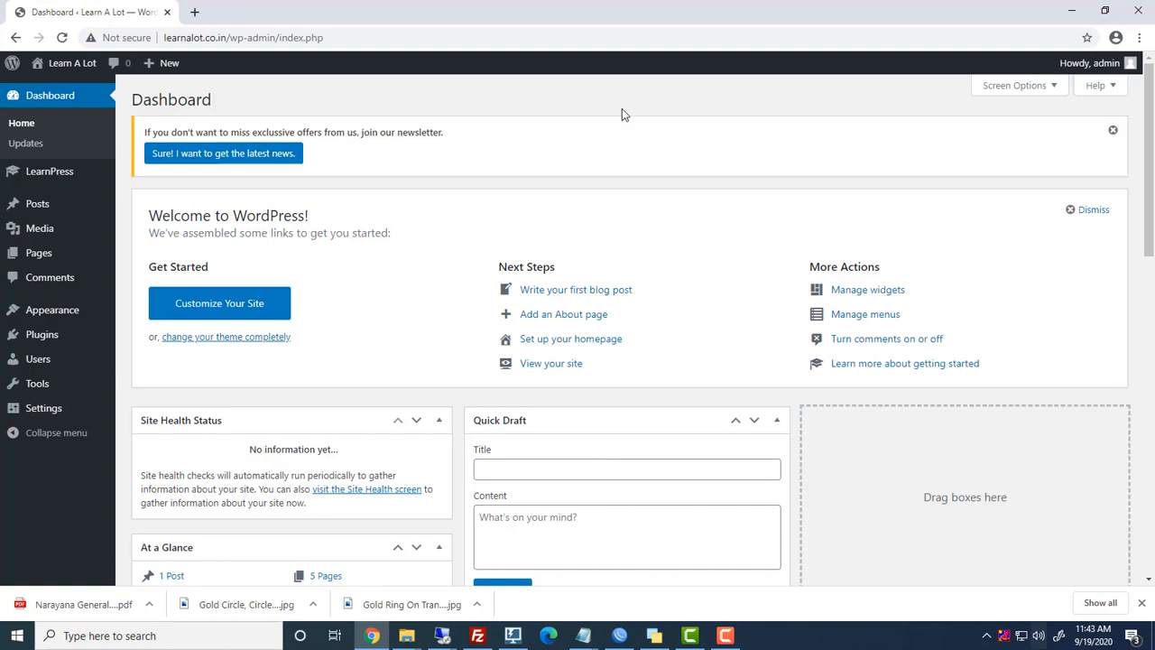
- Start a new LearnPress course and give it the title "Science"
click(39, 180)
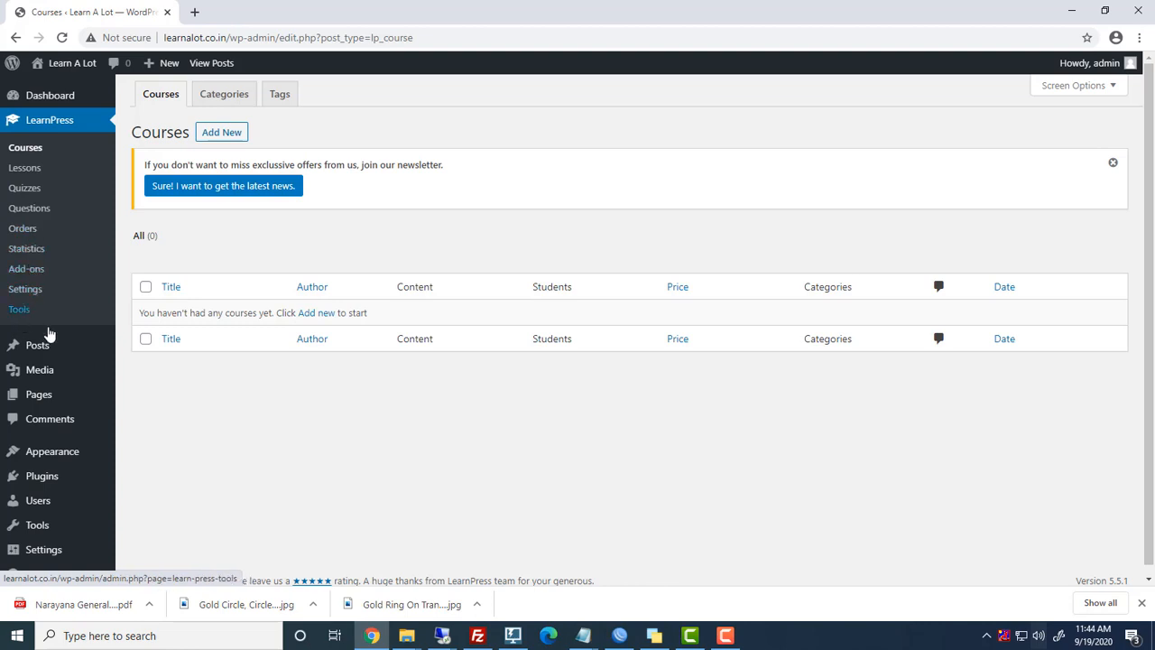
click(25, 149)
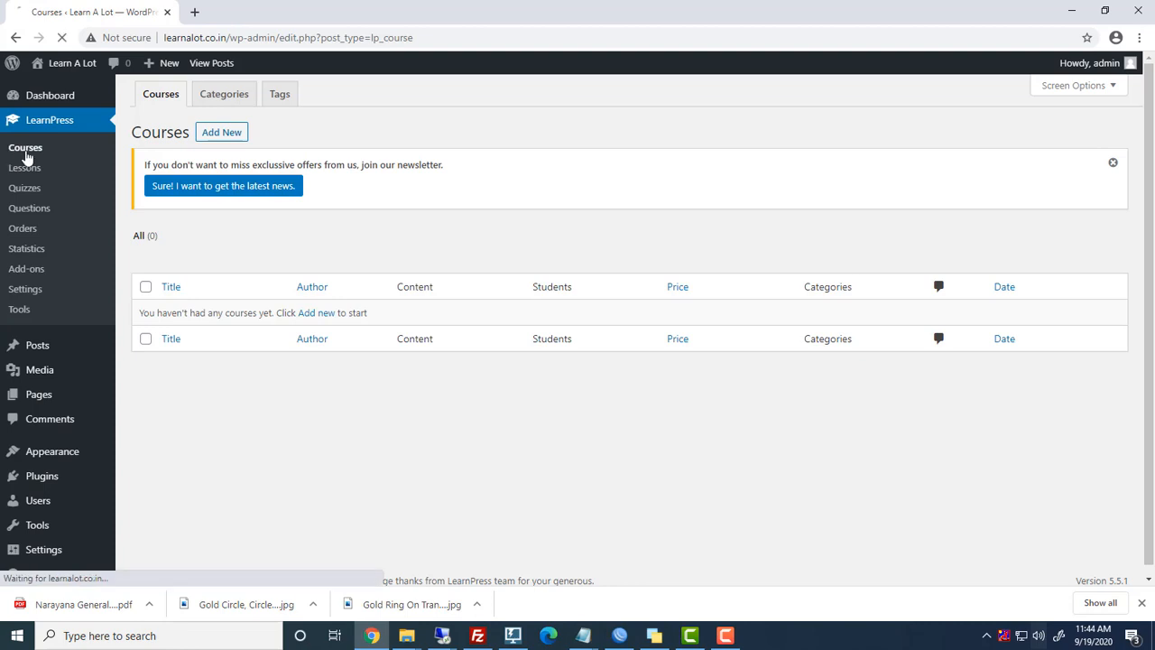
click(225, 142)
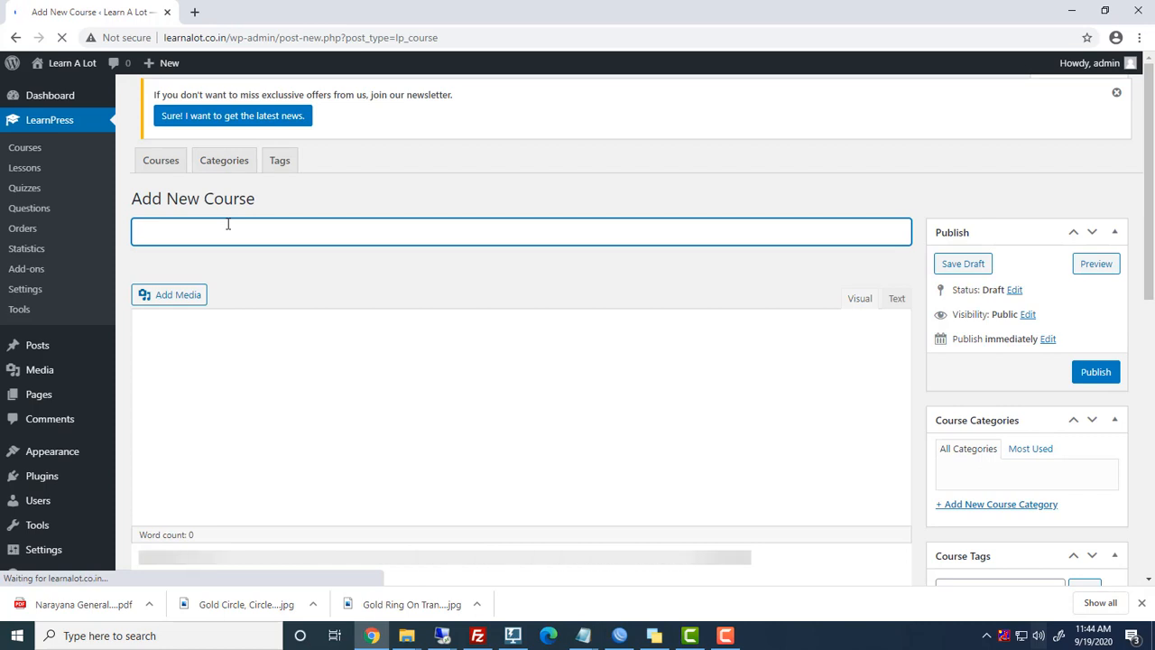
text(Science)
click(335, 301)
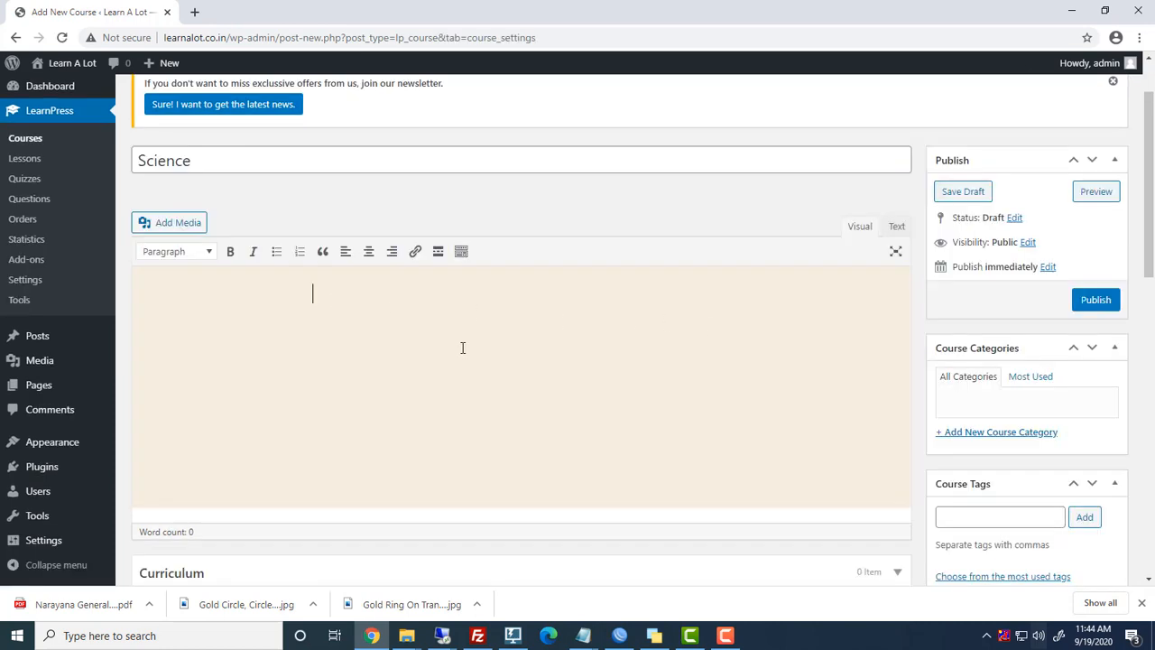
- Add a section named "Week 1" to the Science course's curriculum
scroll(462, 347, down, 3)
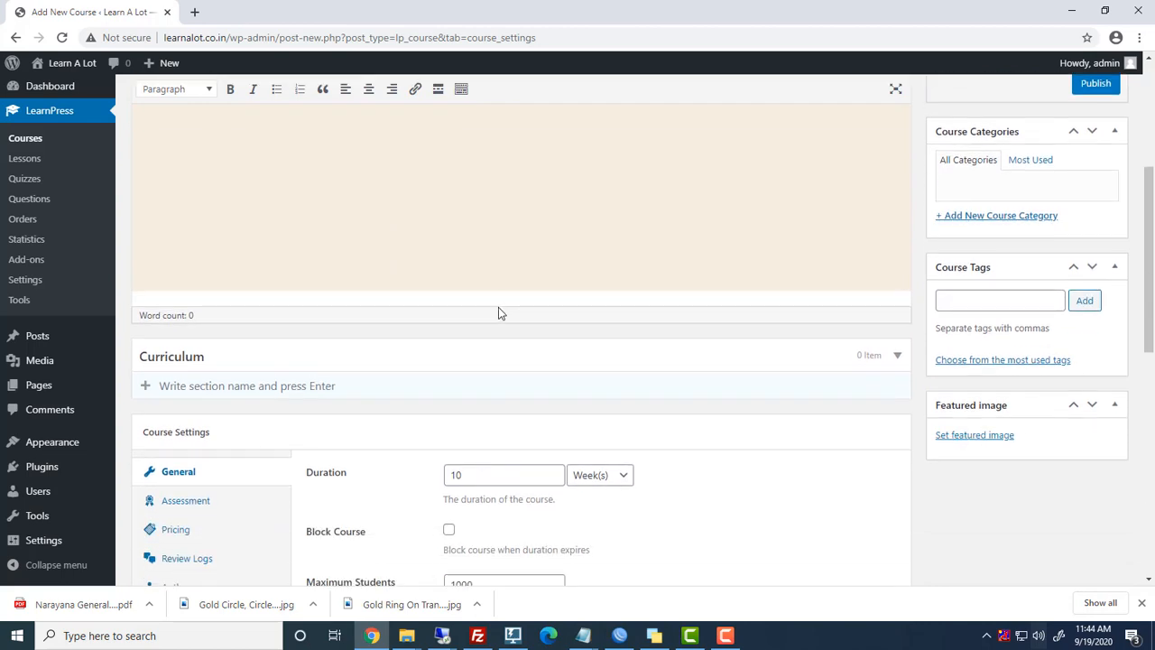
scroll(498, 313, down, 2)
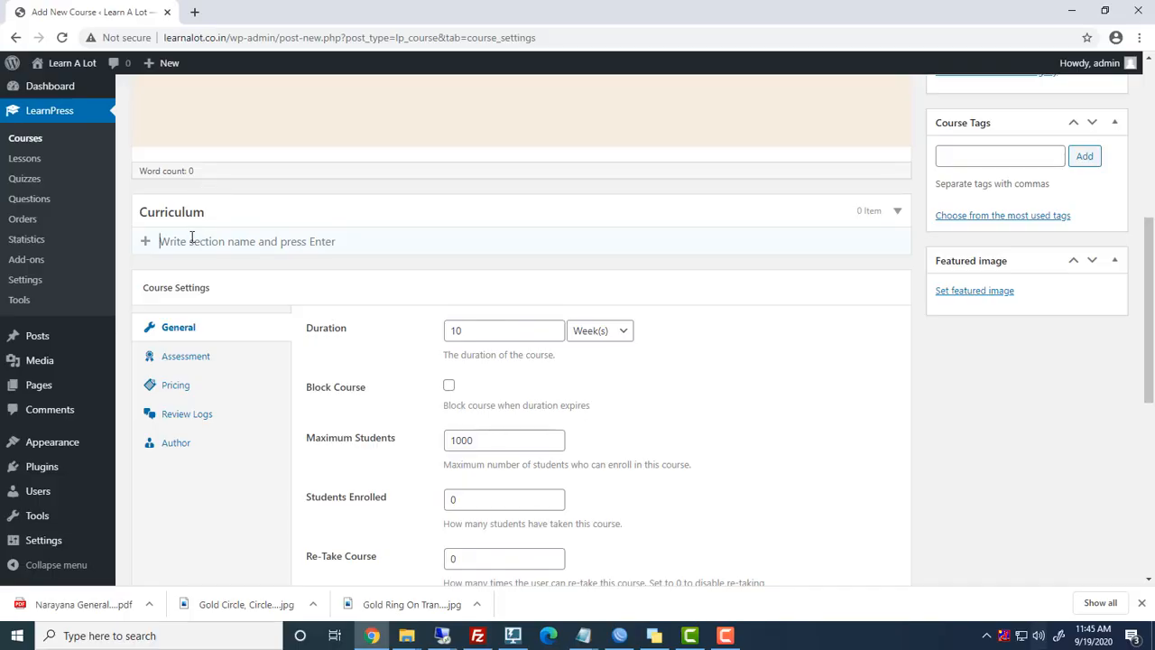
text(Week 1)
key(Return)
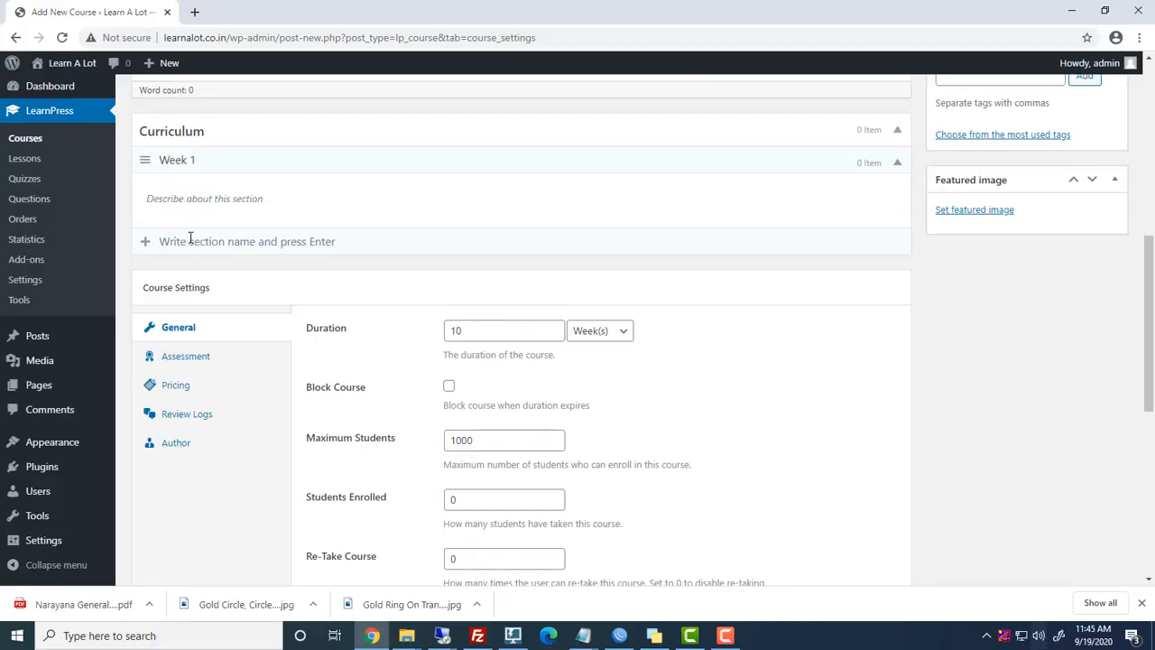
- Add the lessons "Lesson 1- Nutrition in Plants" and "Lesson 2-Nutrition in Animals" to the Week 1 section
scroll(395, 216, up, 1)
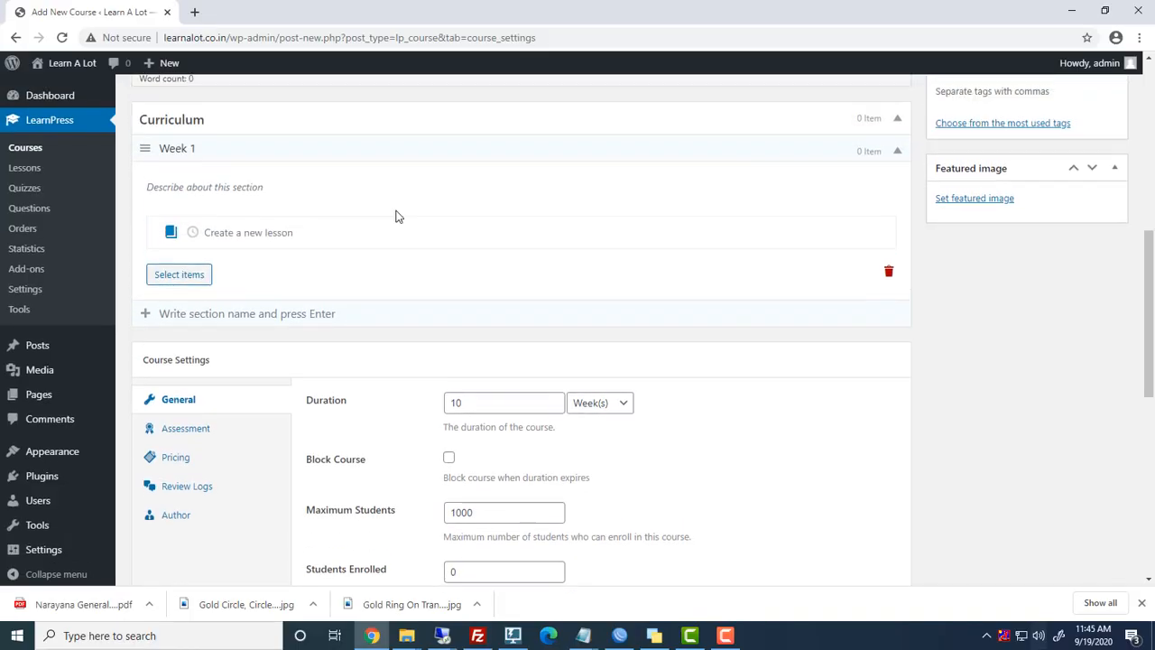
click(193, 237)
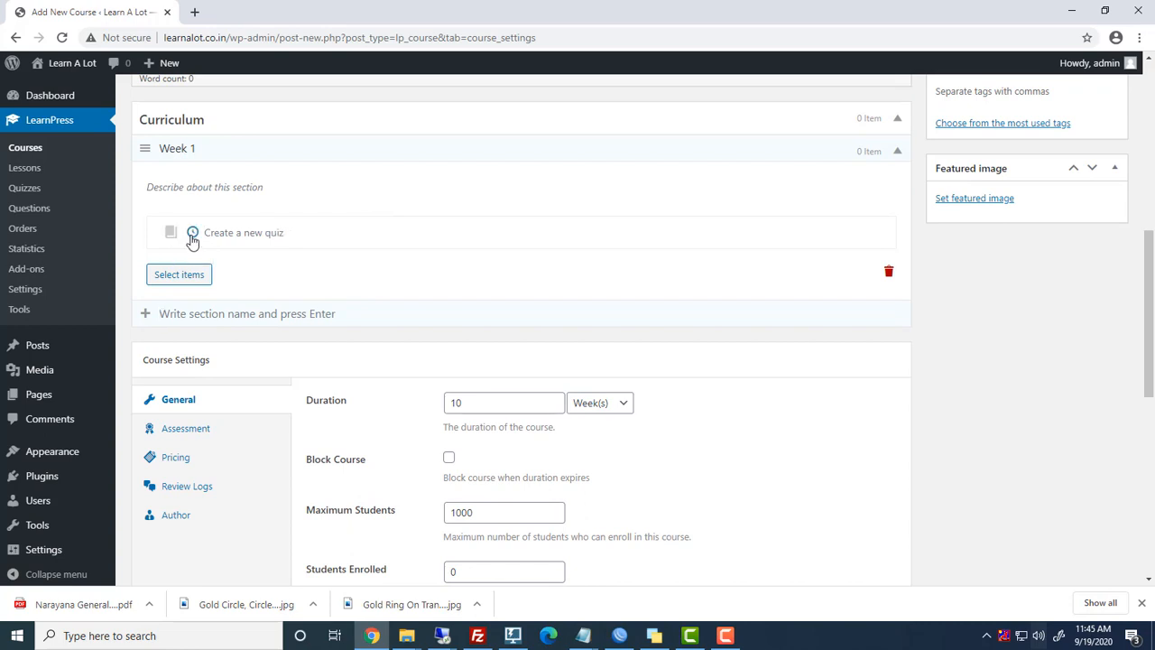
click(169, 235)
click(223, 233)
text(Lesson 1- Nutrition in Plants)
key(Return)
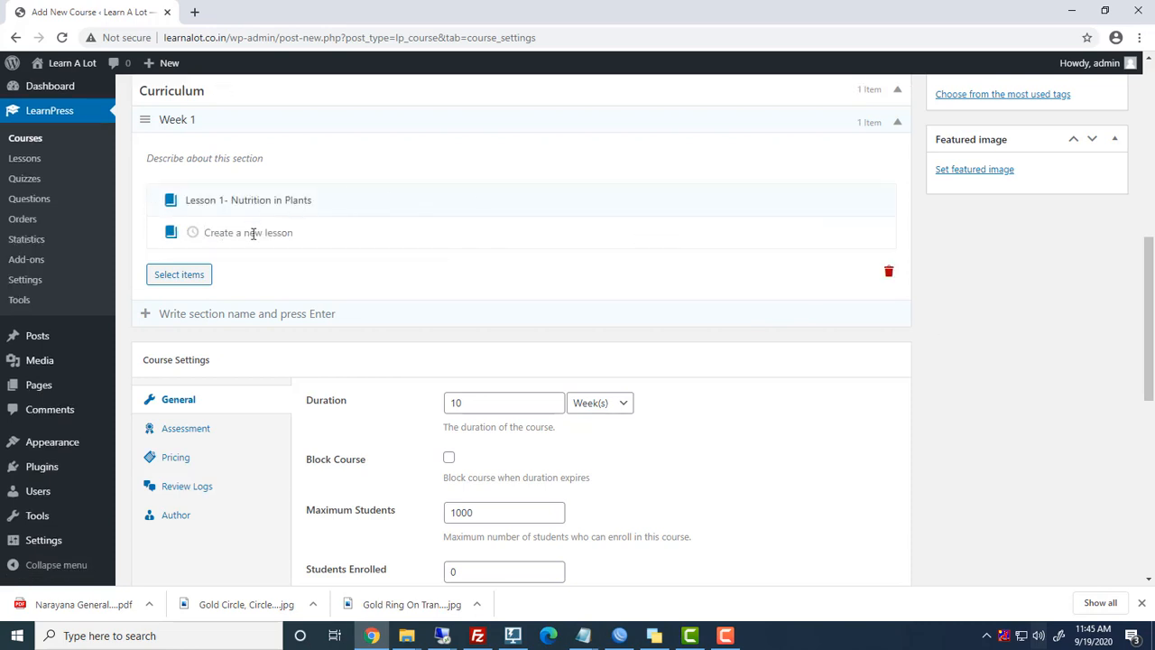
text(Lesson 2-Nutrition in Animals)
key(Return)
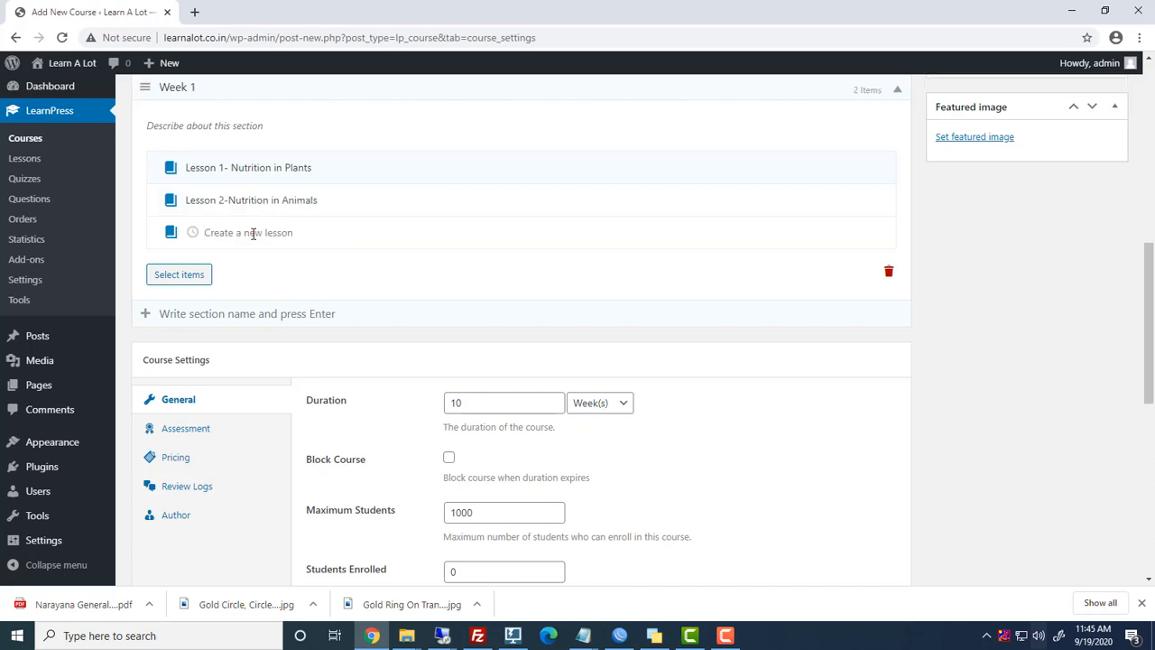
- Add a quiz named "Quiz week 1" to the Week 1 section after the two lessons
click(192, 236)
text(Quiz week 1)
key(Return)
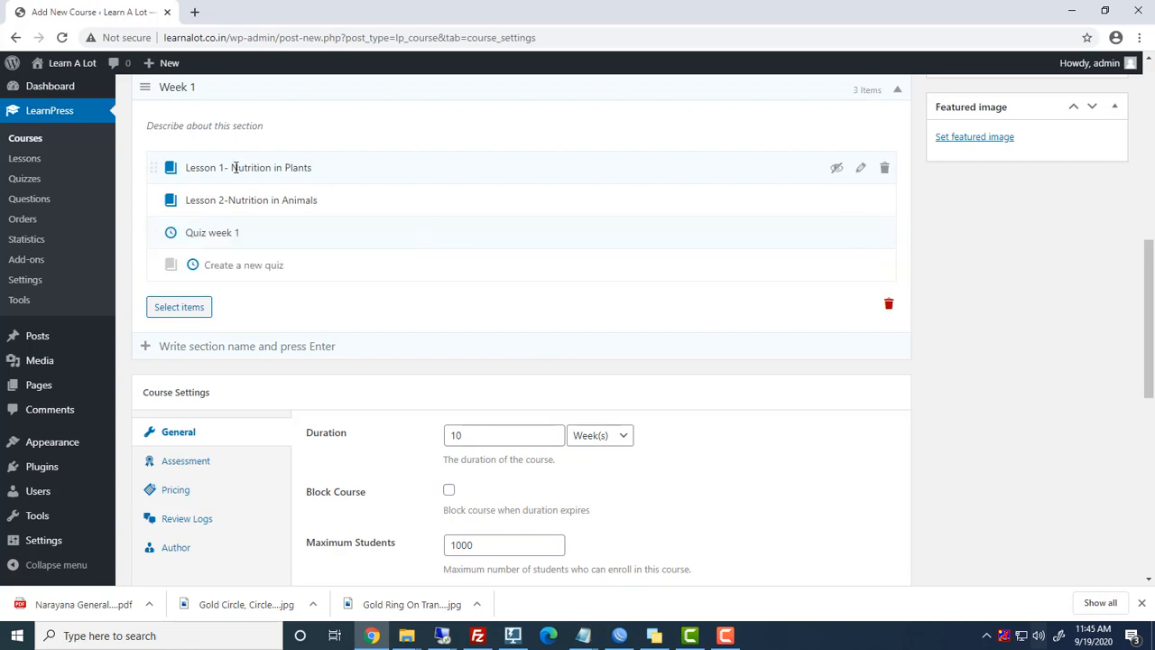
- Open "Lesson 1- Nutrition in Plants" for editing, upload mimosa.jpg from the Desktop and insert it into the lesson content
click(862, 169)
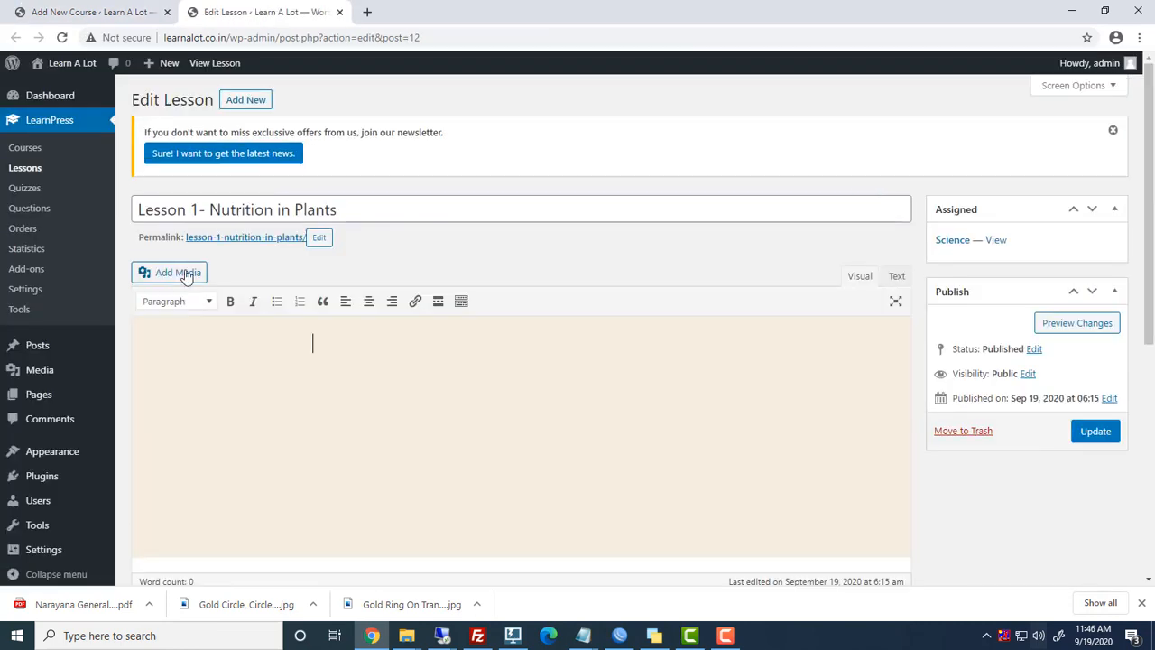
click(184, 262)
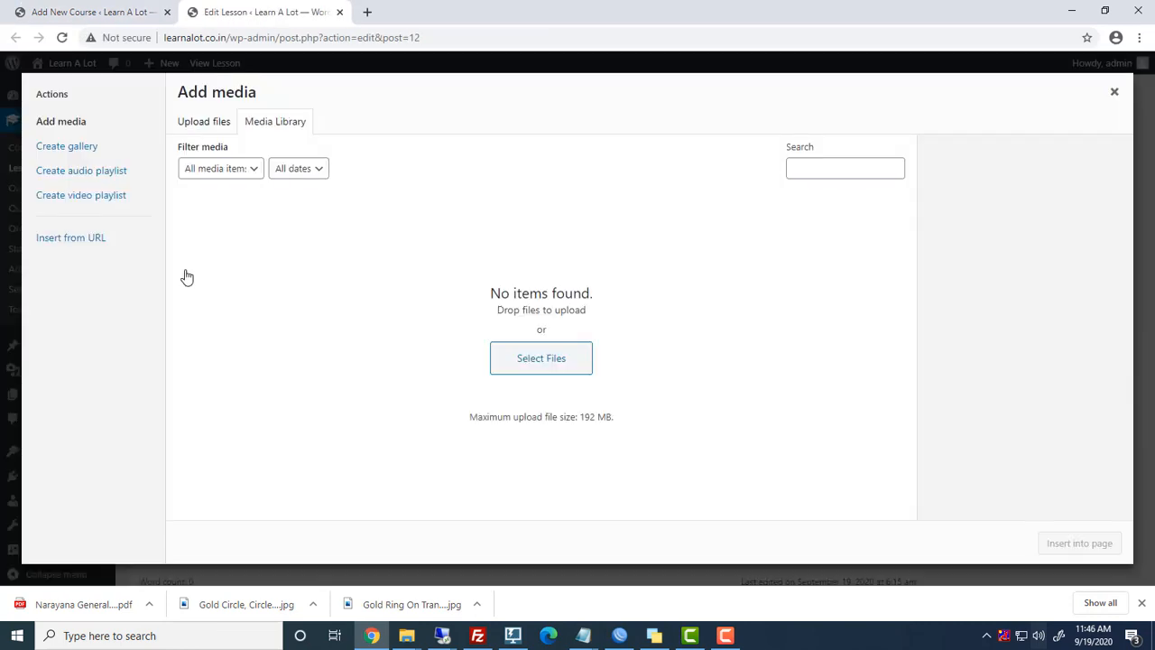
click(210, 124)
click(648, 329)
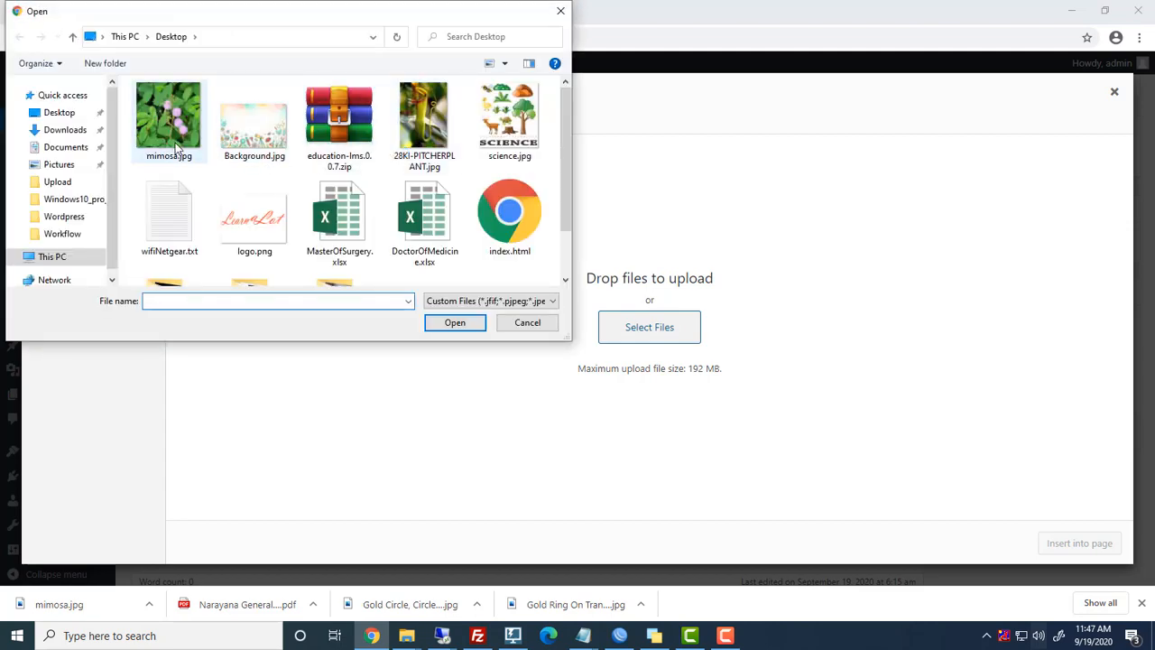
click(169, 116)
click(475, 322)
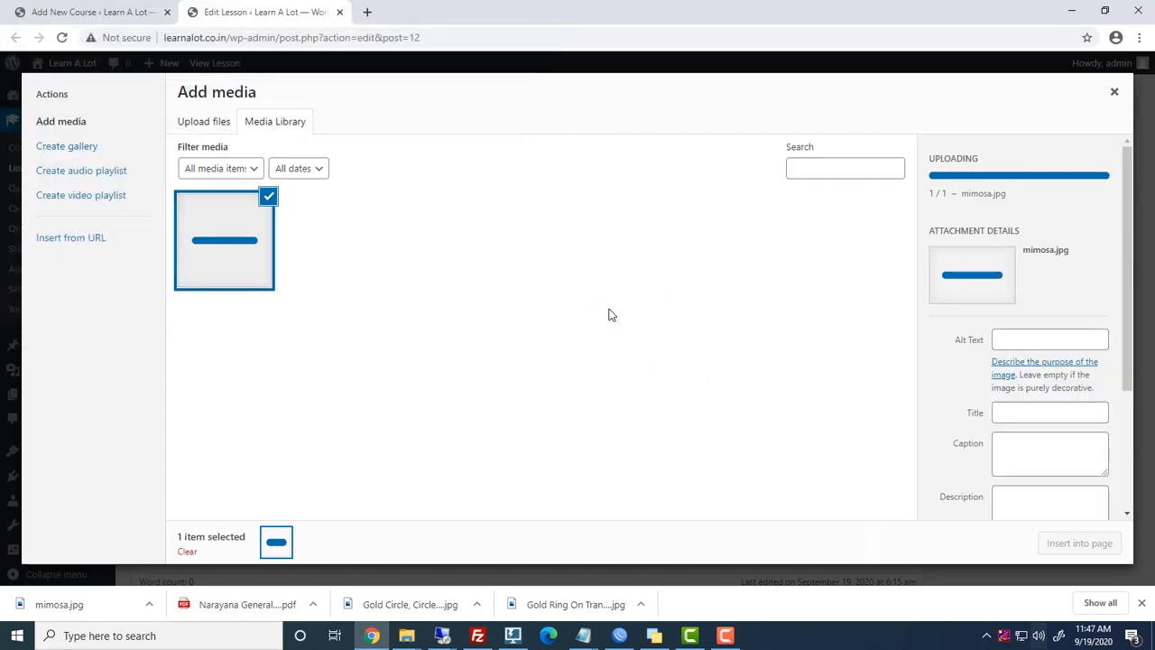
click(1092, 544)
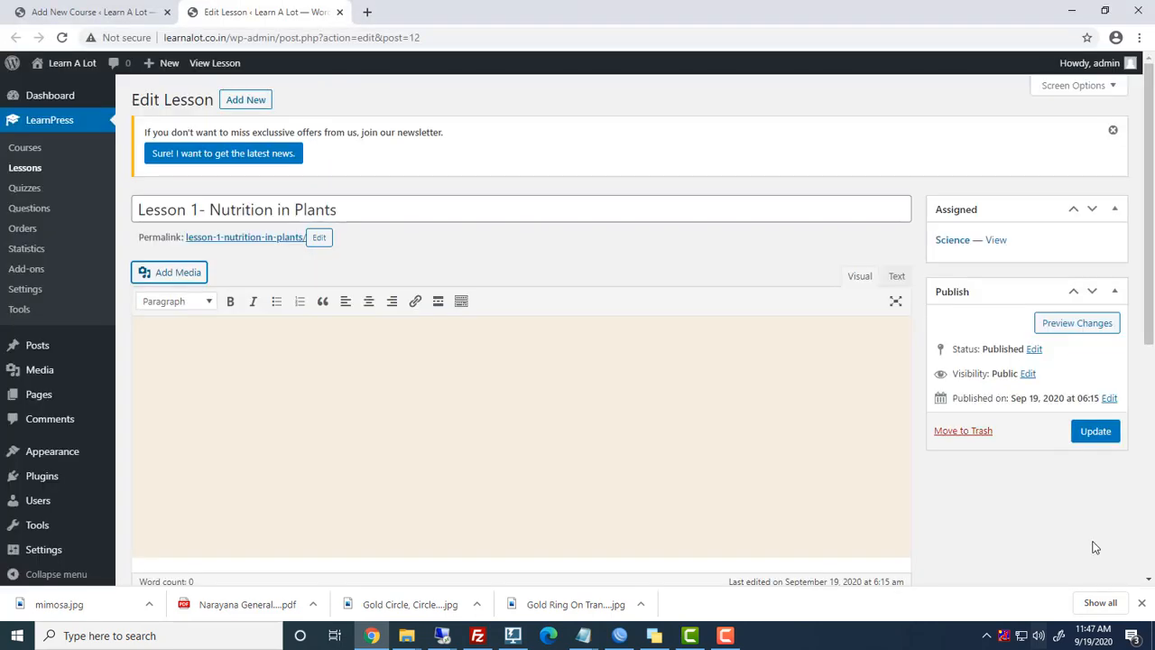
- Right-align the plant description beside the mimosa image and make its opening words "Mimosa pudica" bold
scroll(859, 432, down, 2)
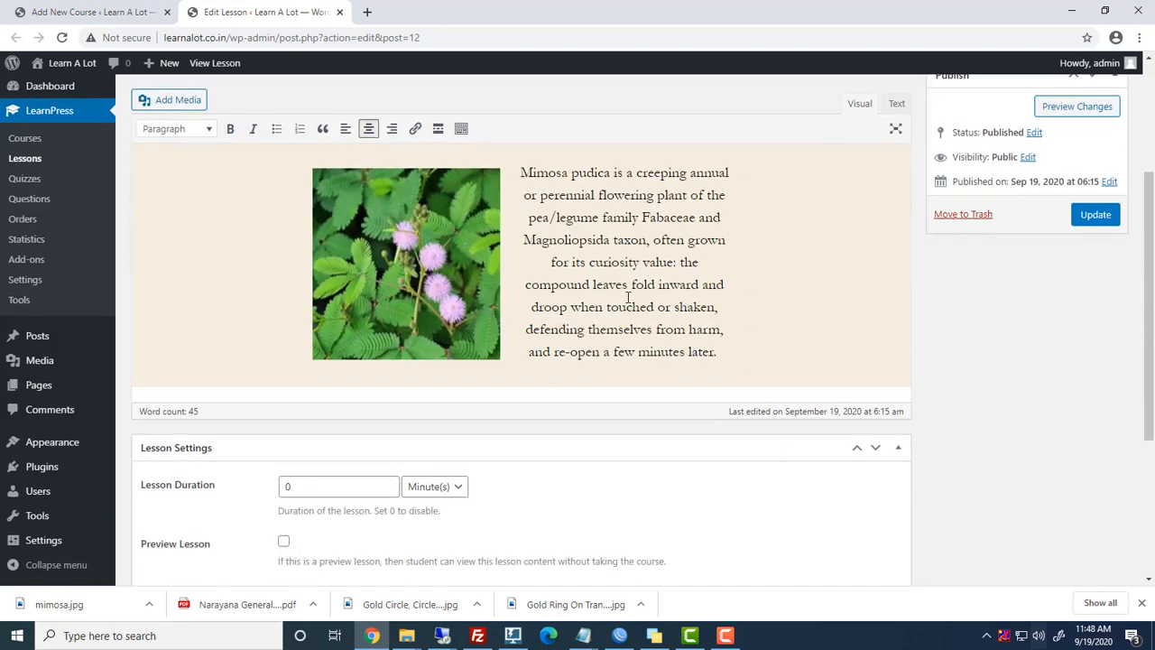
drag(520, 173, 716, 352)
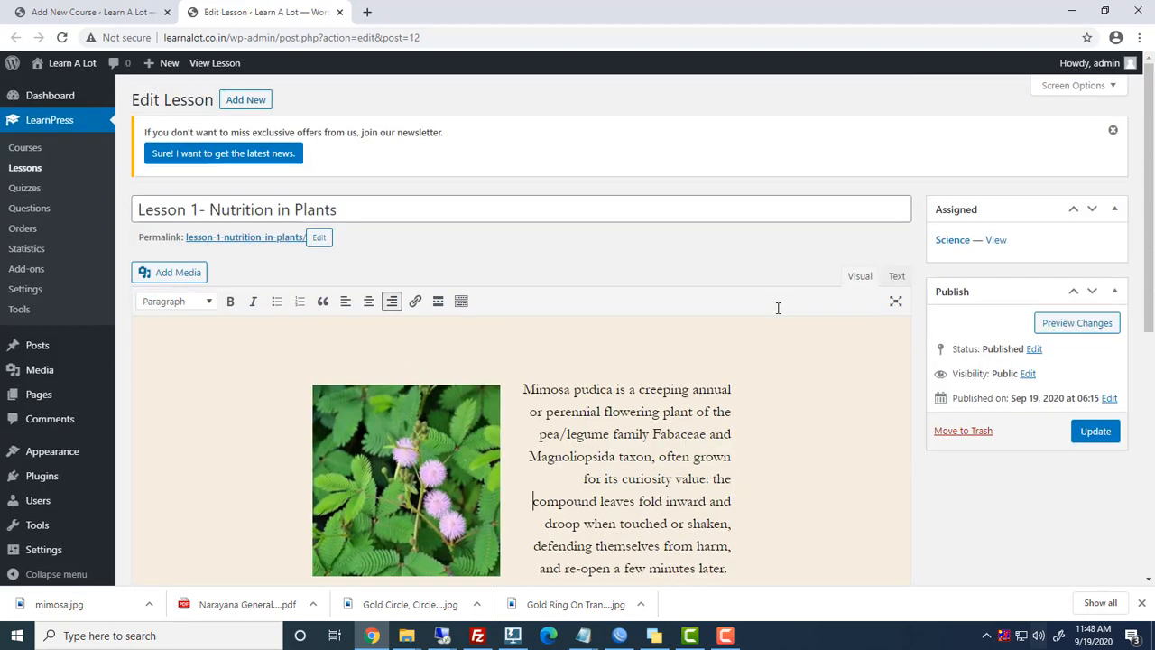
drag(554, 389, 657, 389)
key(ctrl+b)
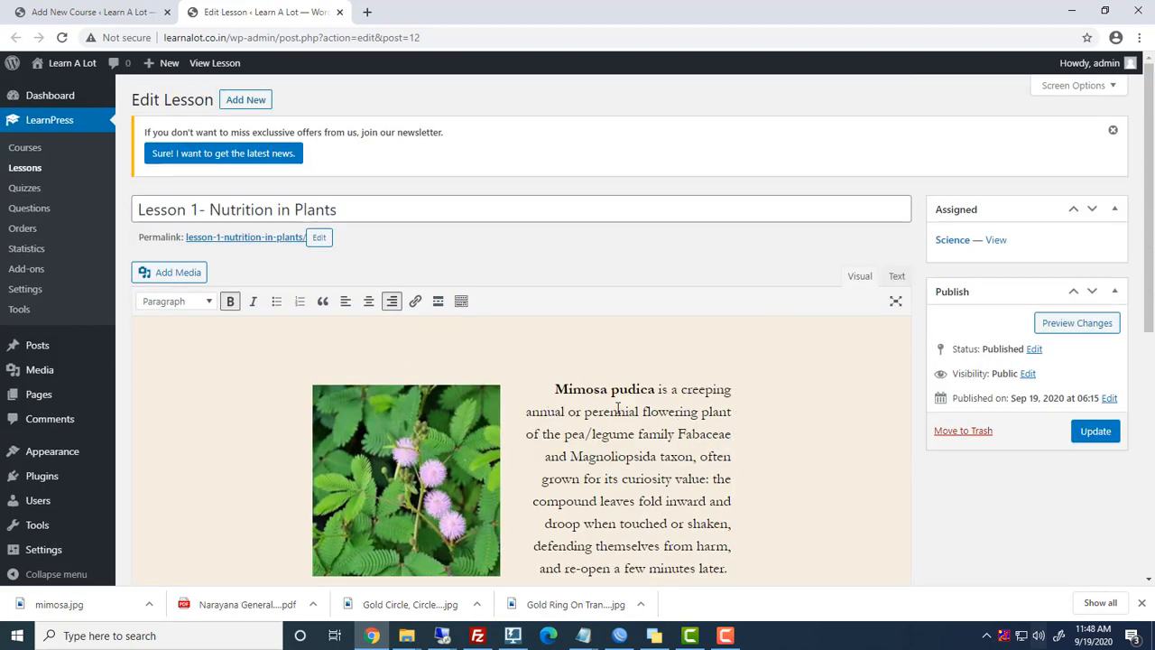
- Add a "Mimosa pudica" heading above the image and description in the lesson content
click(442, 382)
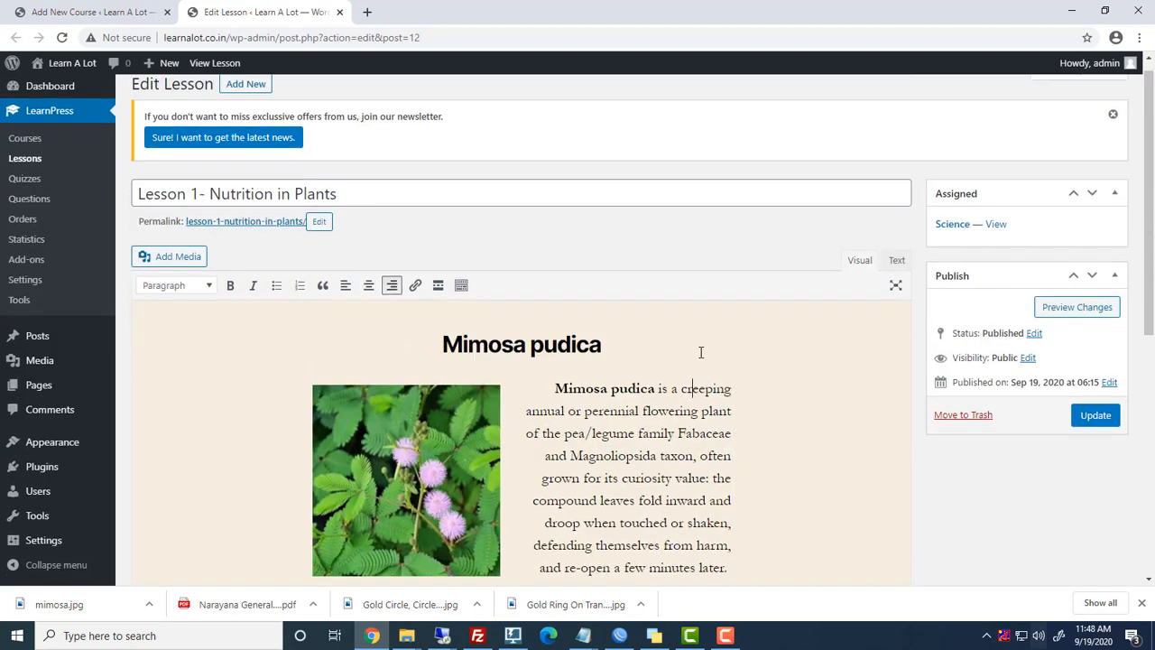
- Set the duration of Lesson 1 to 1 hour, update the lesson and return to the course
scroll(824, 373, down, 3)
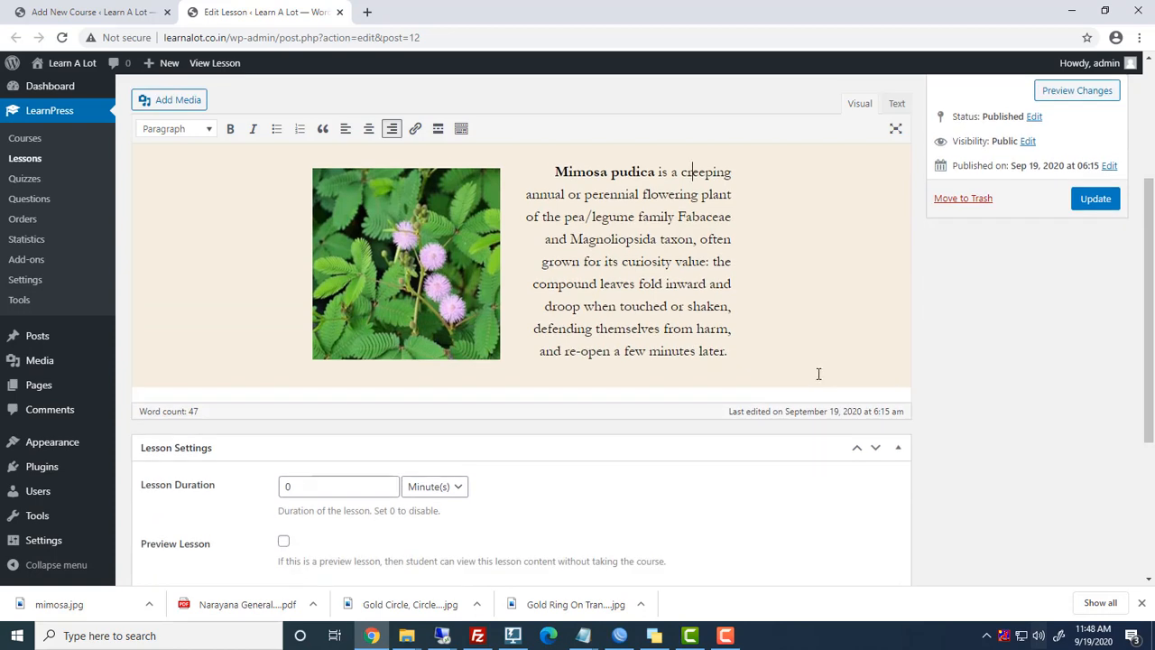
scroll(813, 374, down, 3)
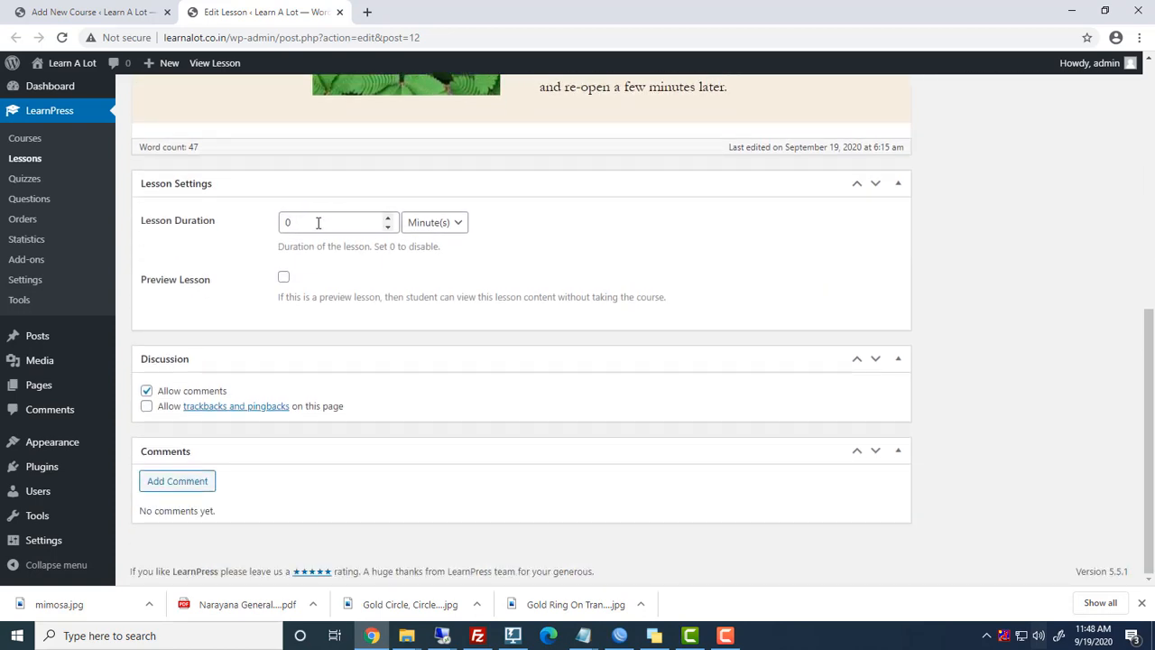
drag(317, 224, 279, 233)
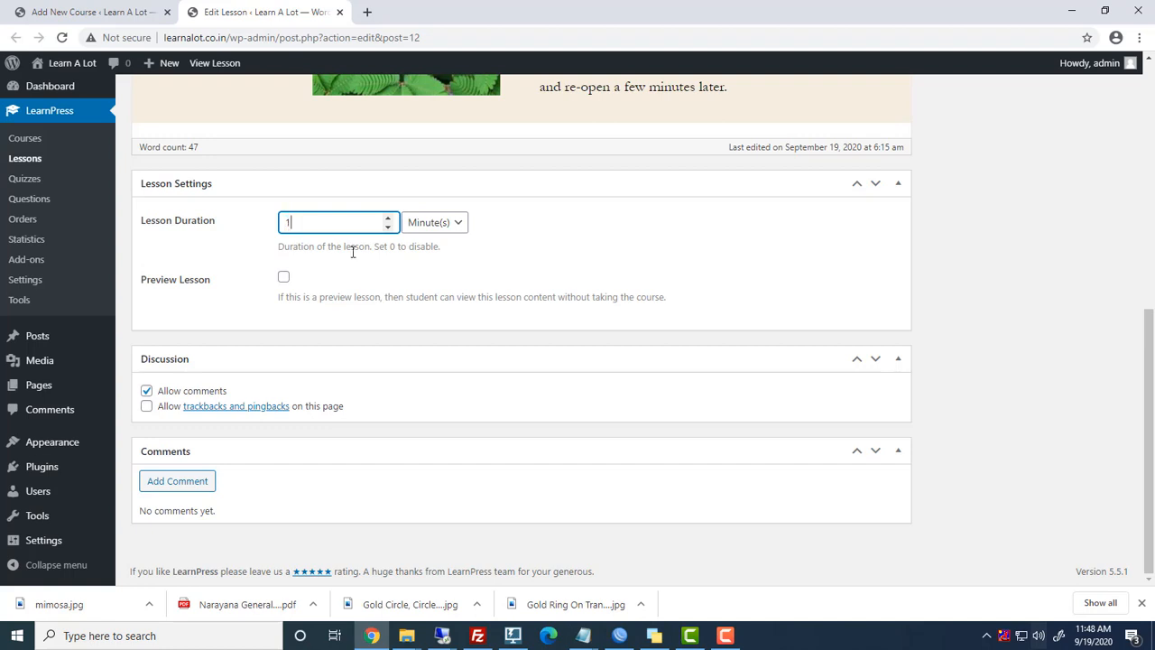
click(433, 222)
click(422, 255)
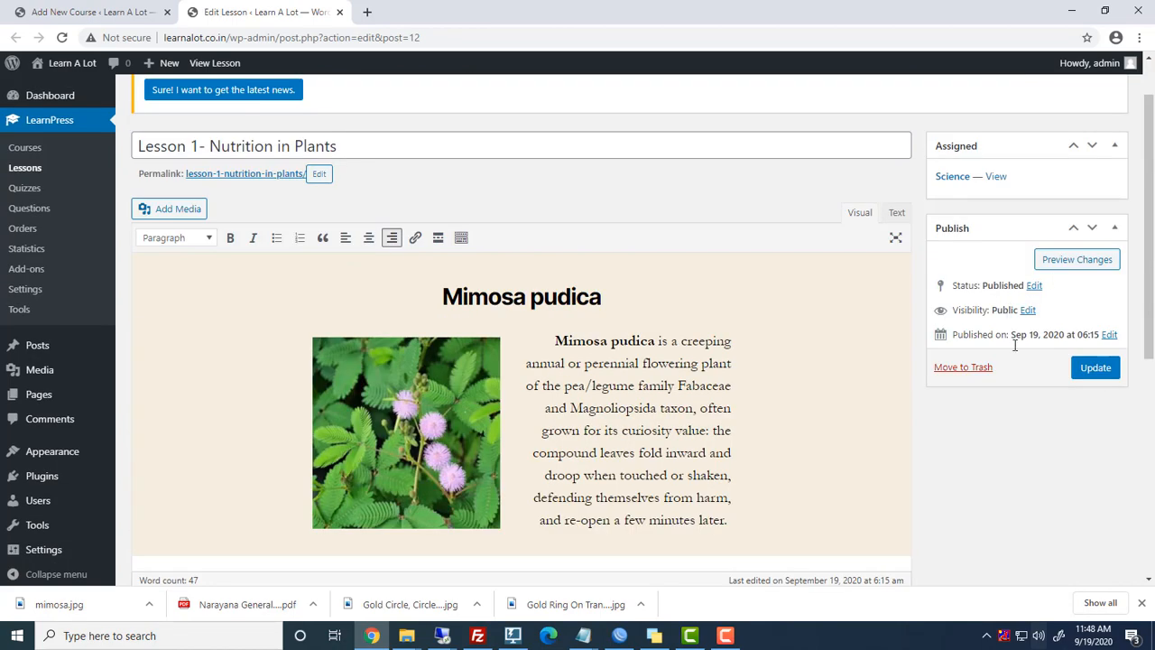
click(1094, 368)
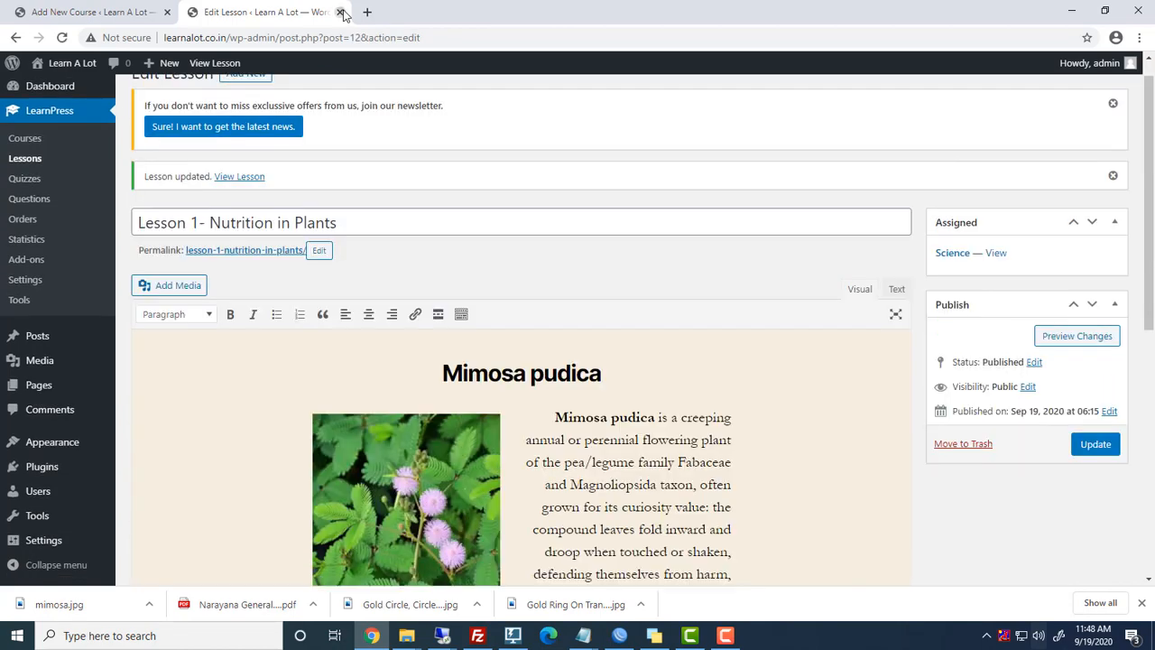
key(ctrl+w)
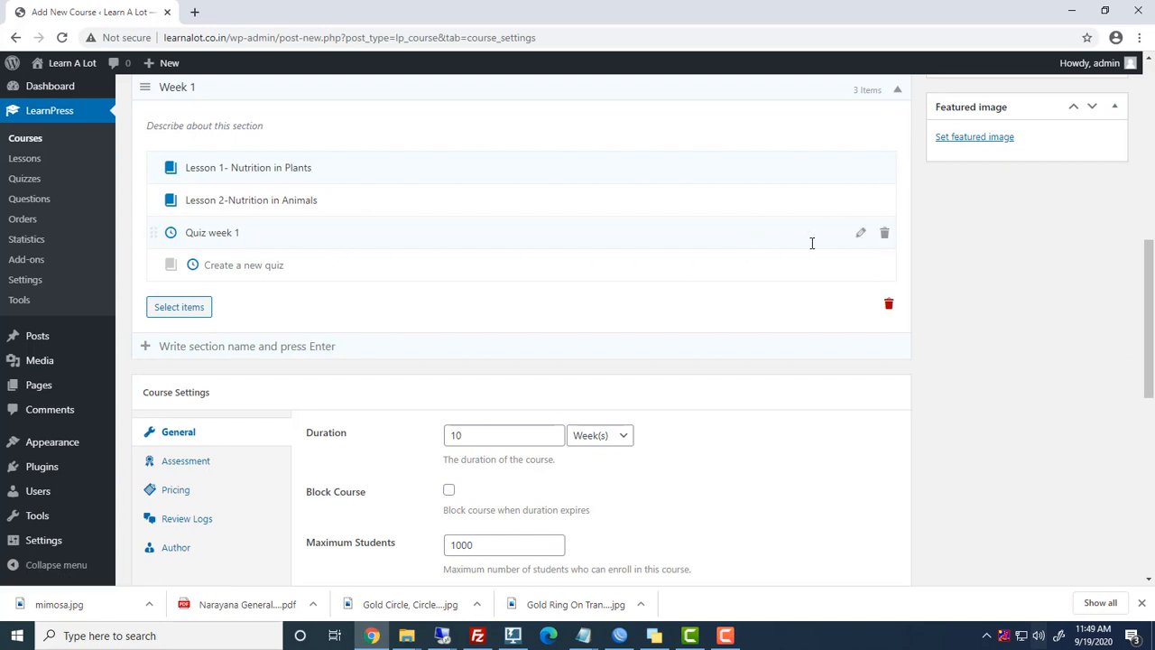
- Open "Quiz week 1" from the Week 1 section for editing and go to its questions
click(862, 234)
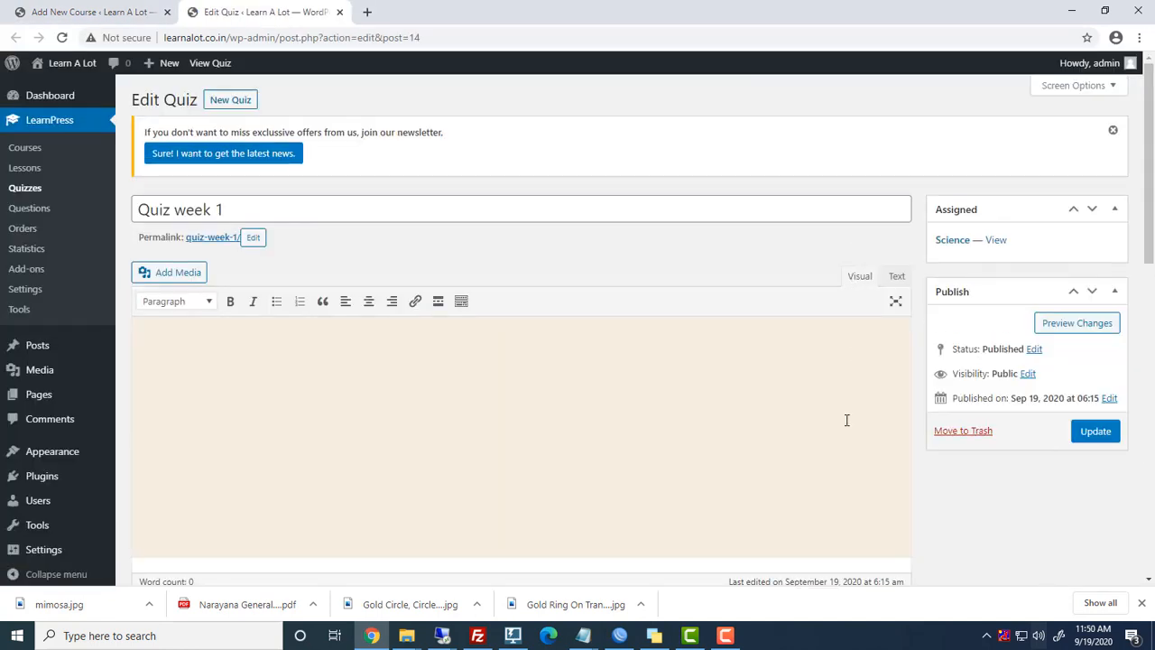
scroll(846, 420, down, 3)
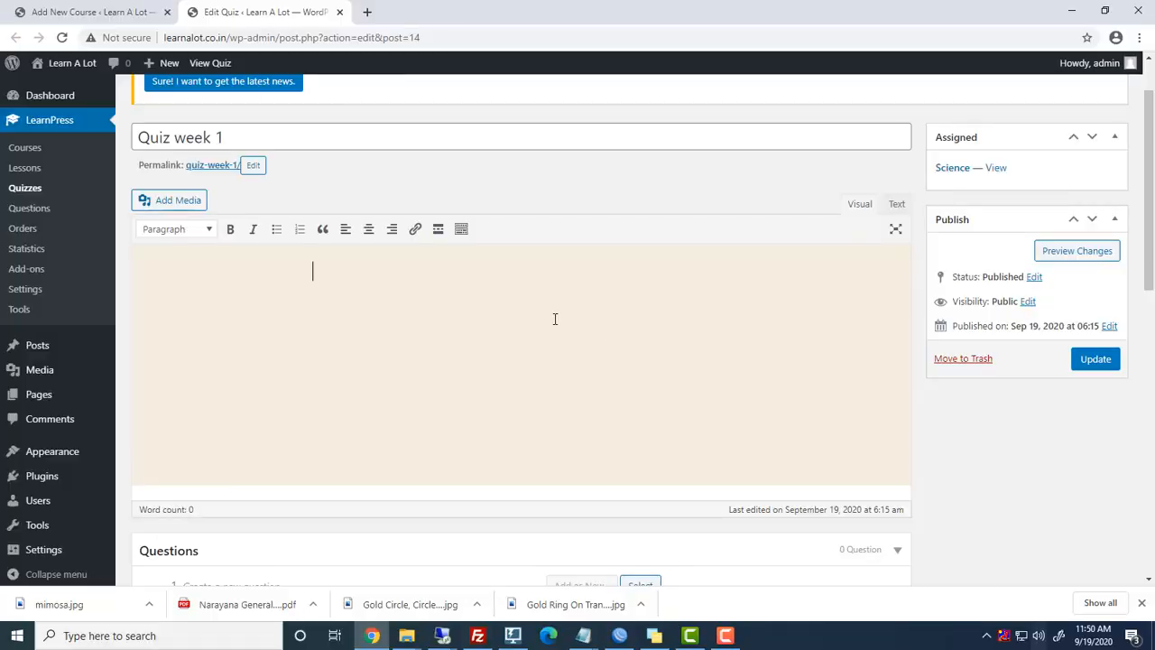
scroll(655, 307, down, 3)
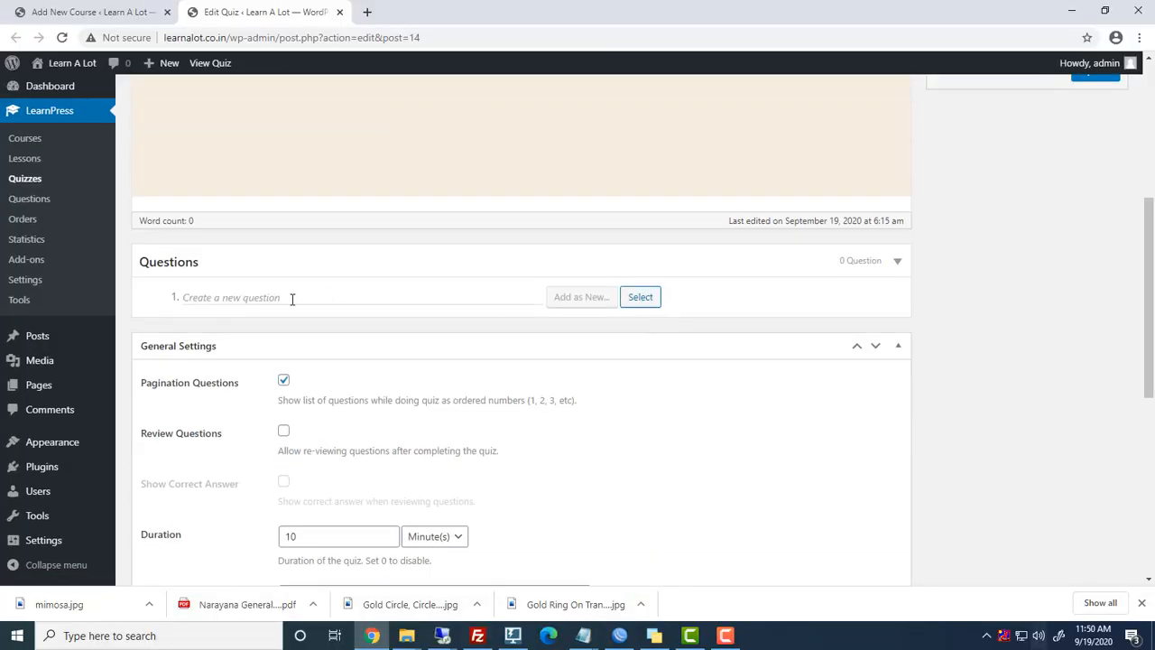
scroll(333, 299, down, 2)
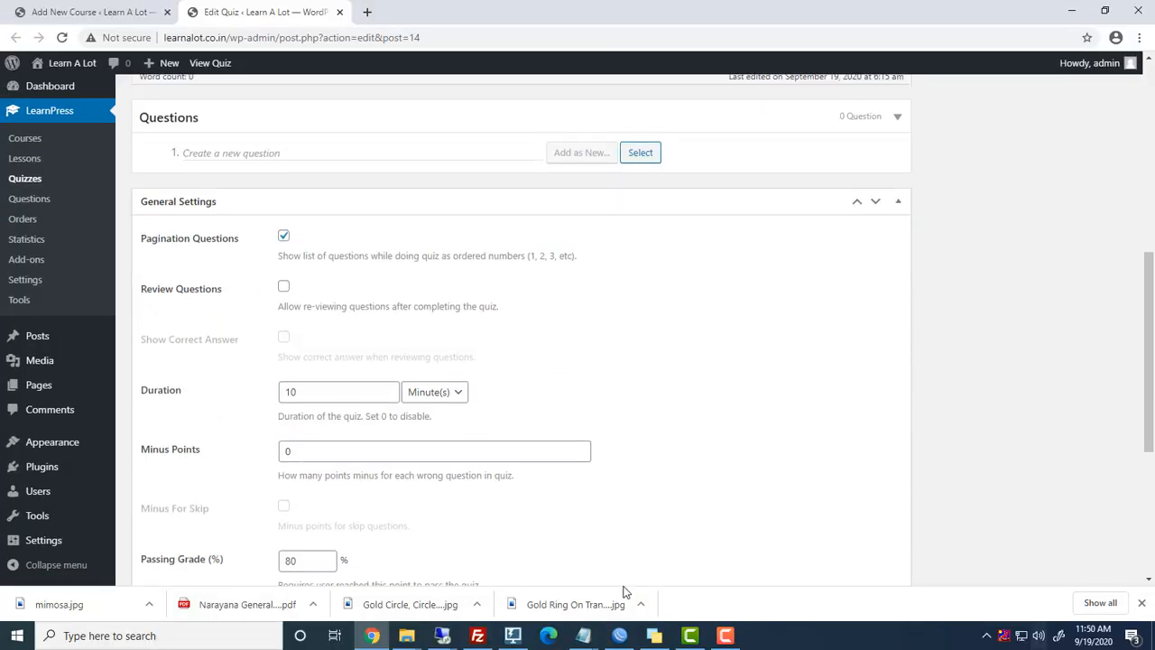
- Add a True Or False question "Pitcher plant eats insects." to the quiz with True as the correct answer
click(294, 153)
text(Pitcher plant eats insects.)
click(581, 153)
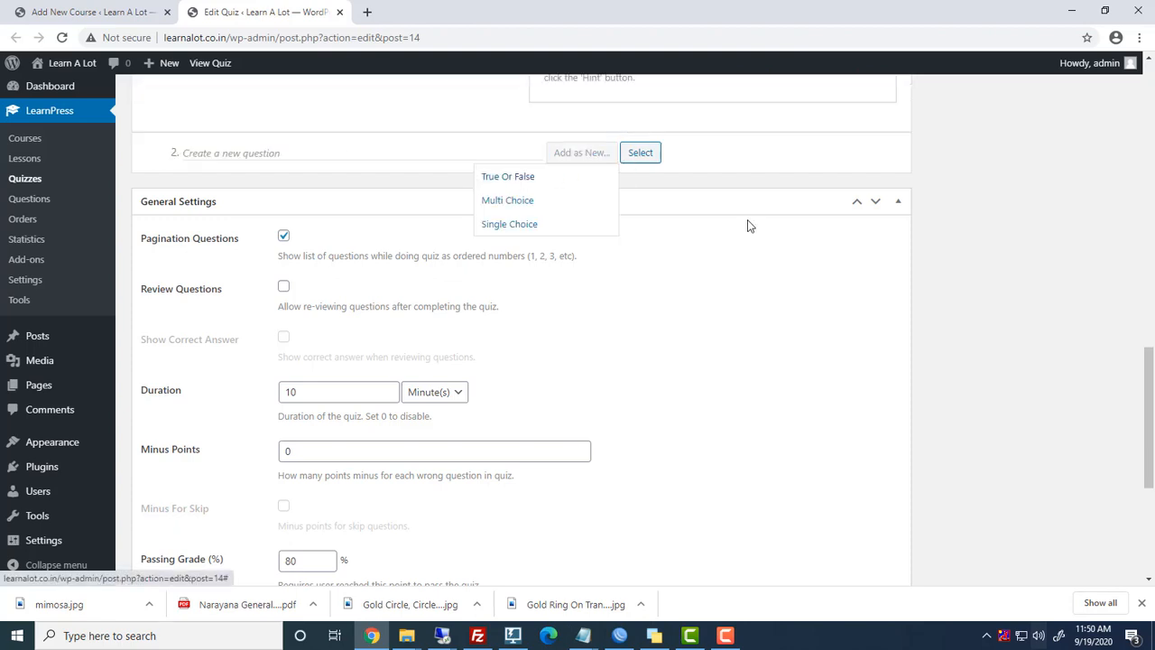
scroll(748, 225, up, 5)
scroll(720, 269, up, 2)
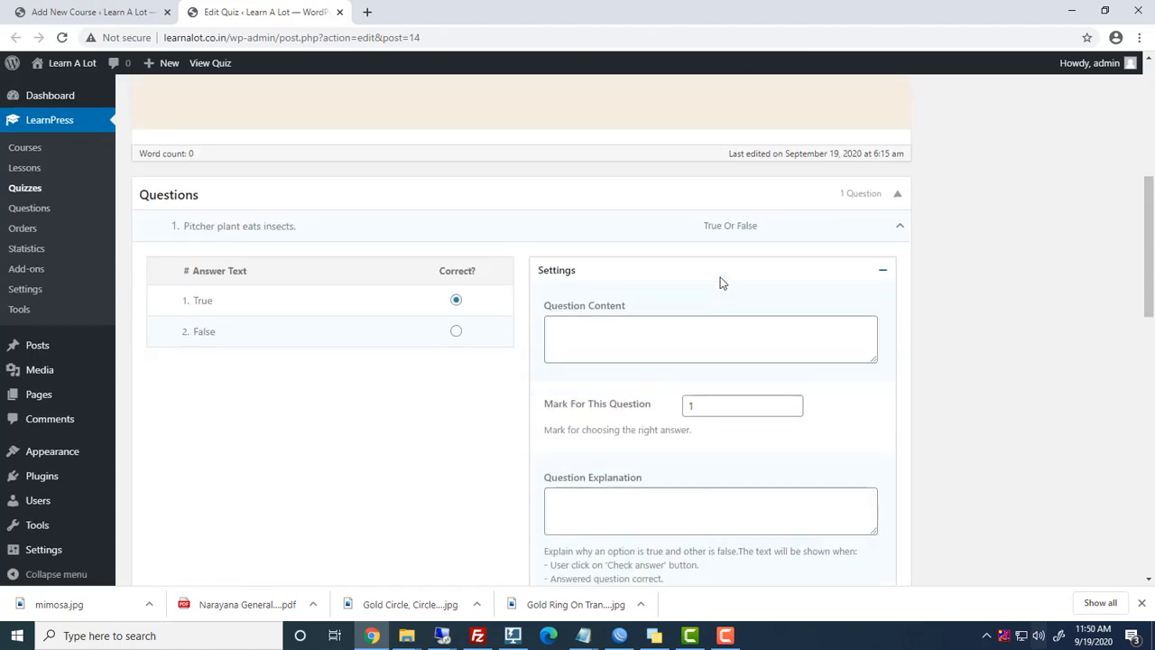
click(456, 330)
click(456, 302)
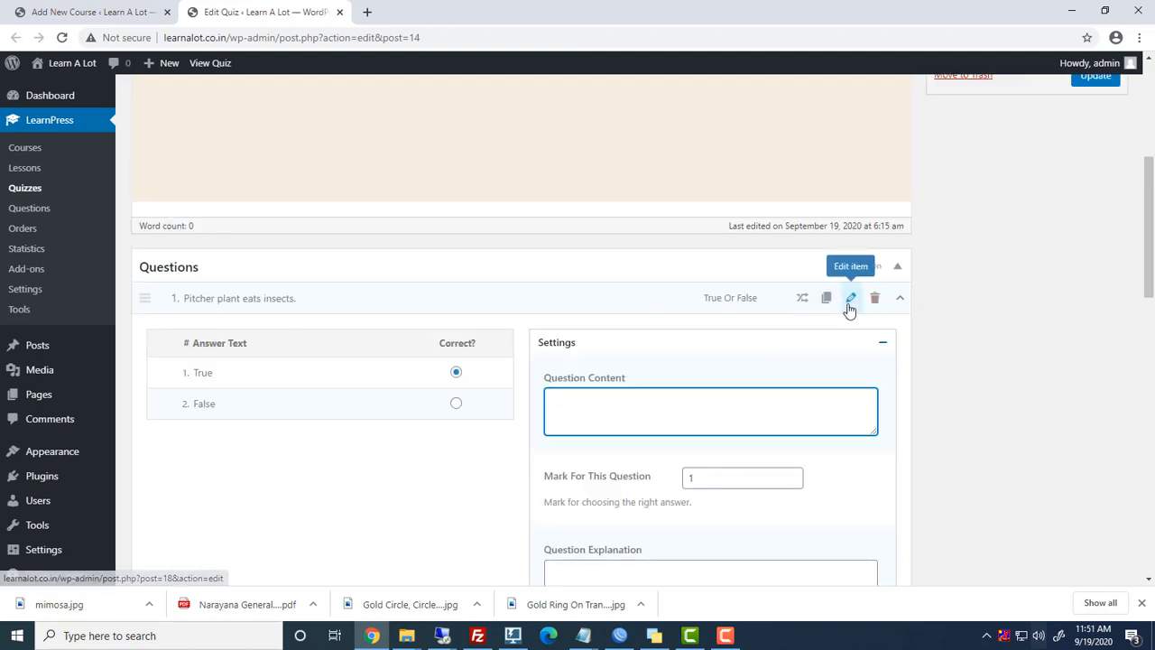
- Open the pitcher plant question for editing, upload a pitcher plant image and insert it under a centred bold "Pitcher plant" title
click(848, 304)
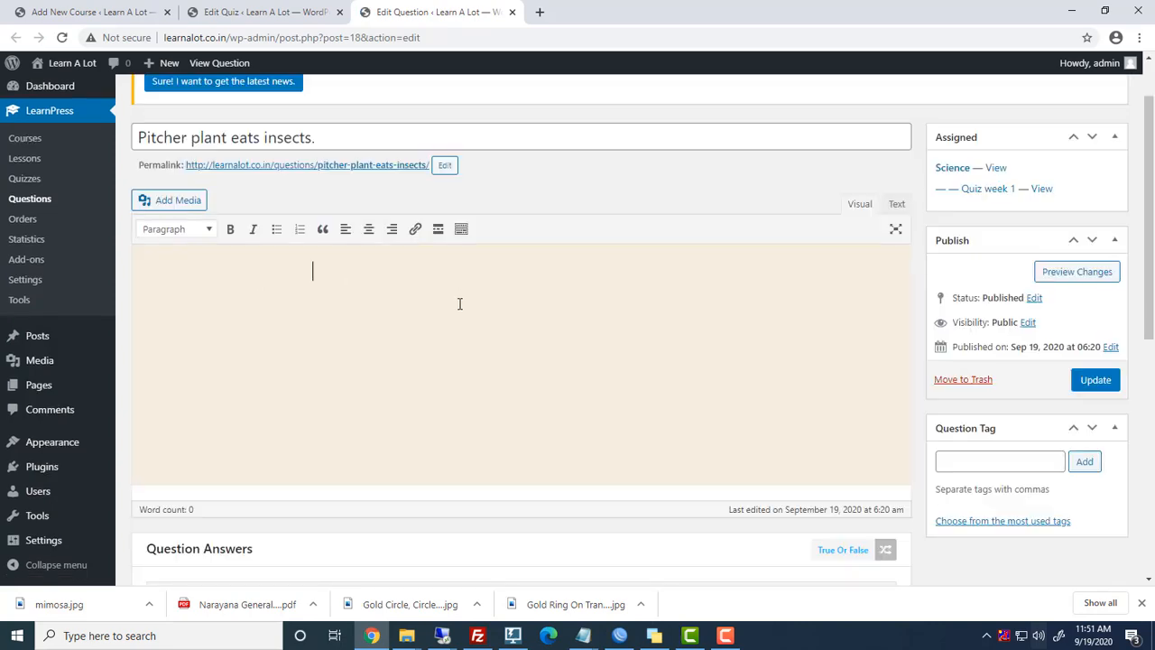
scroll(462, 261, down, 5)
scroll(407, 178, up, 5)
click(180, 99)
click(204, 121)
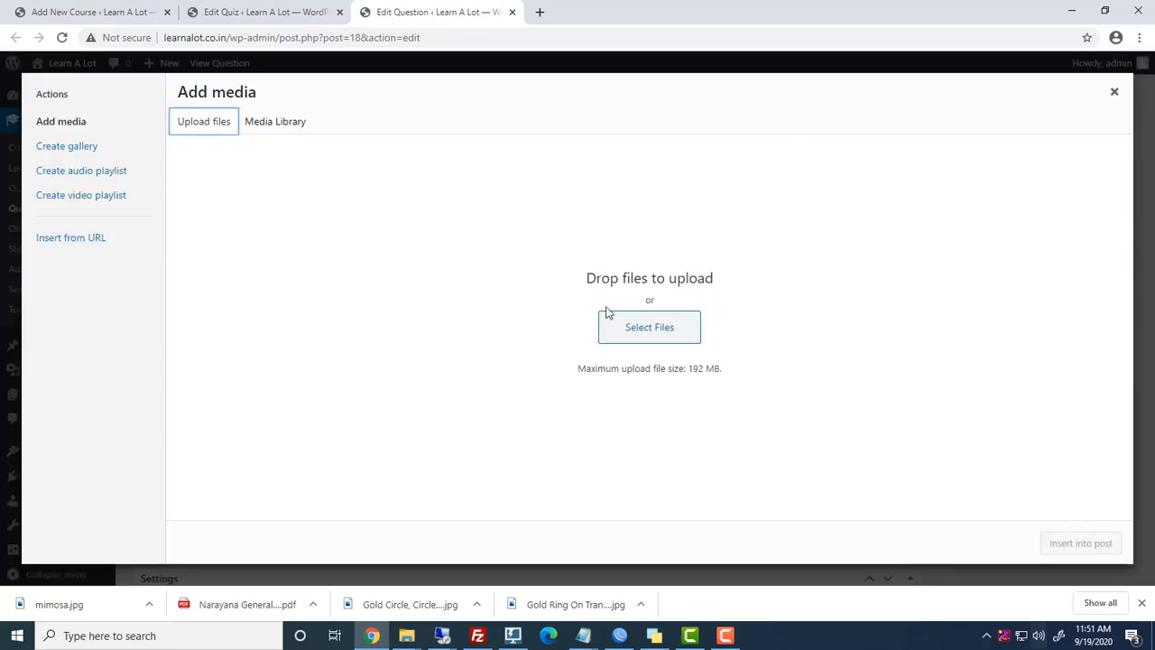
click(623, 325)
click(425, 117)
click(470, 322)
click(1063, 543)
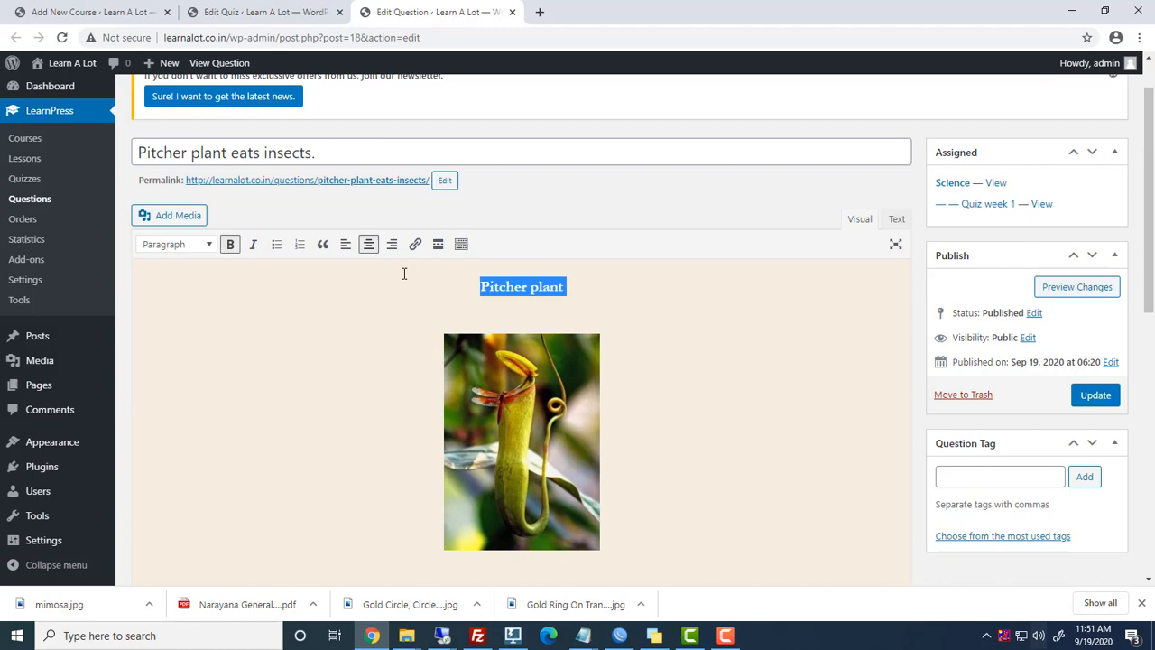
- Check the question's answers, mark, explanation and hint fields, then update the question and return to the quiz
click(702, 352)
scroll(701, 379, down, 4)
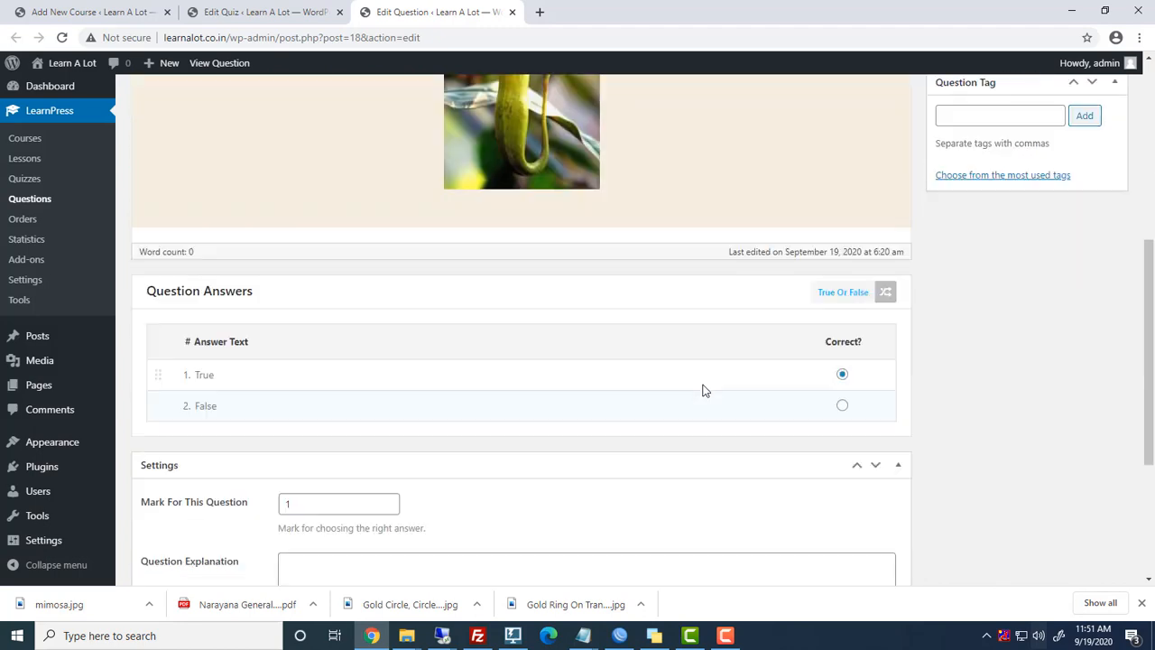
scroll(776, 370, down, 1)
scroll(727, 382, down, 2)
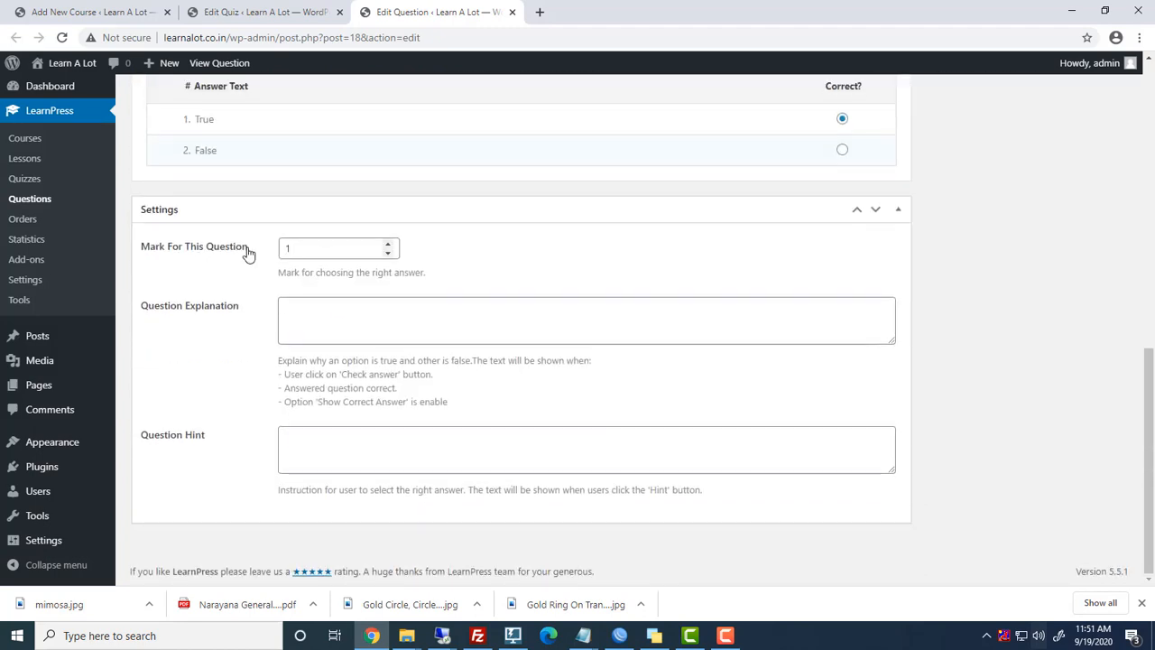
click(308, 317)
click(388, 451)
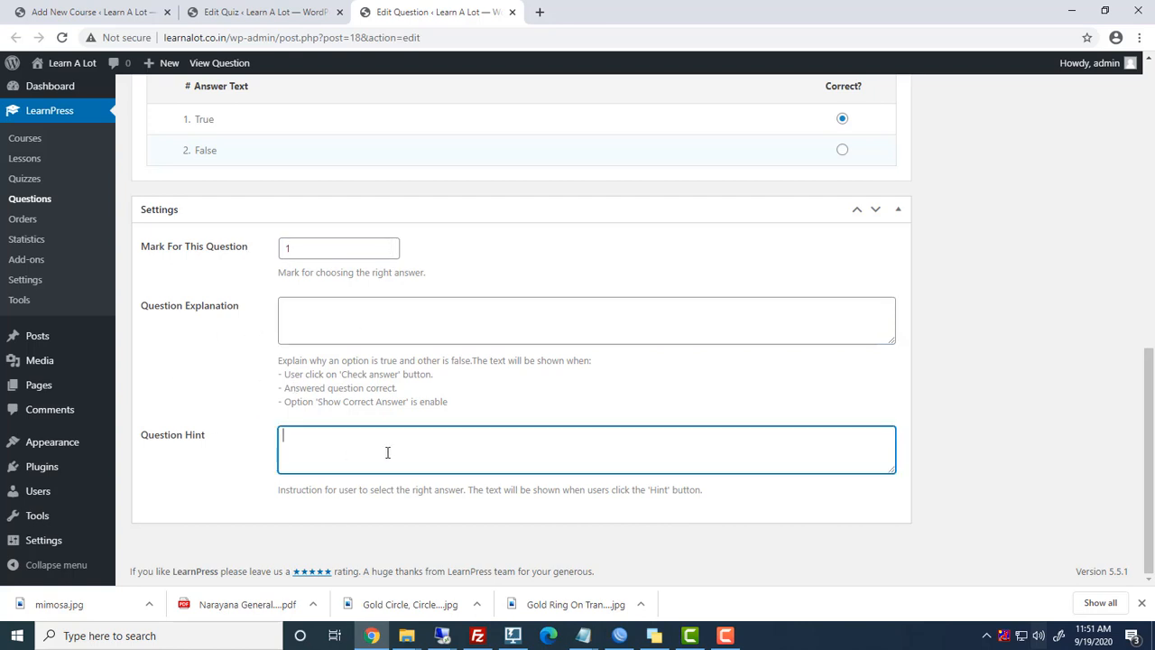
scroll(924, 402, up, 10)
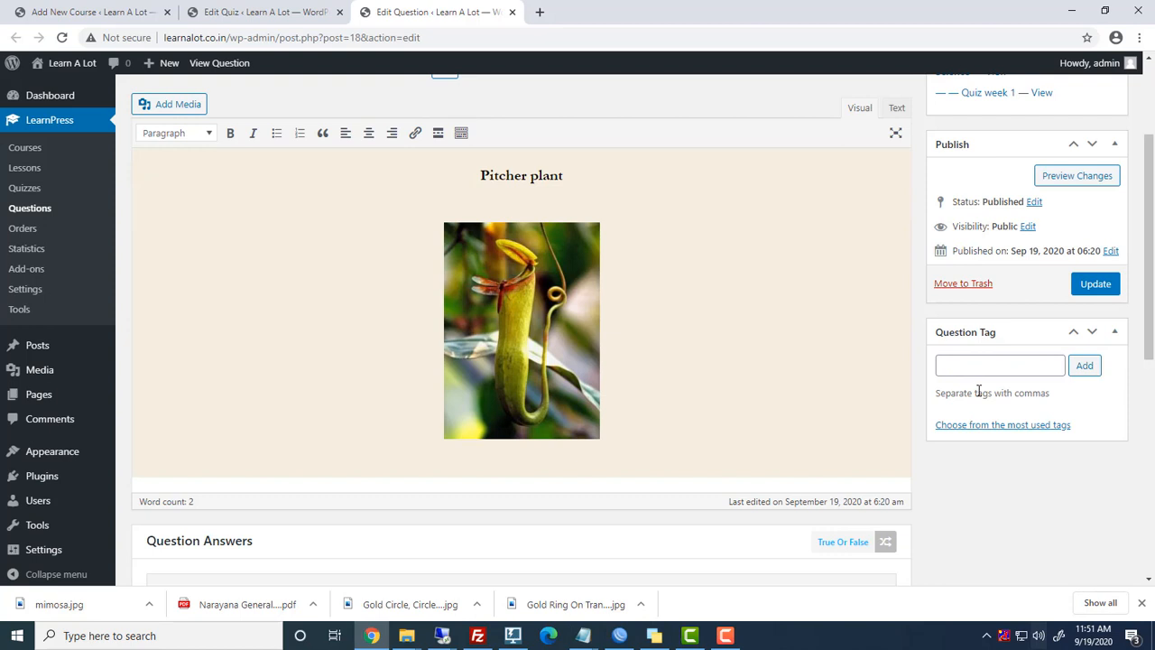
click(1094, 285)
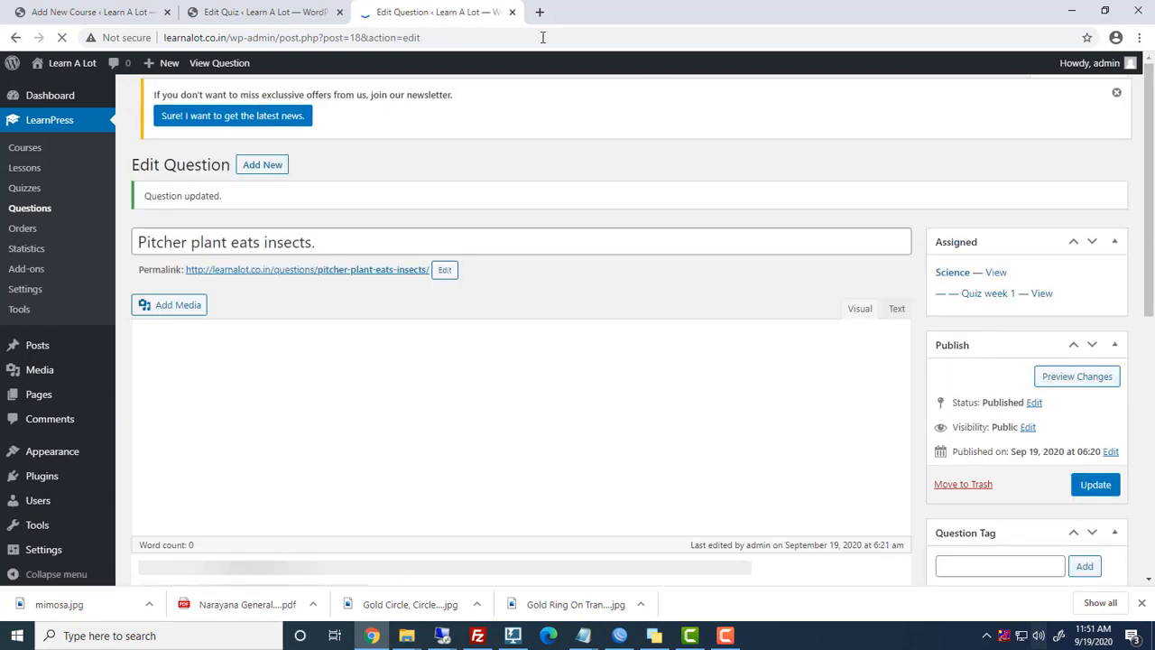
click(512, 12)
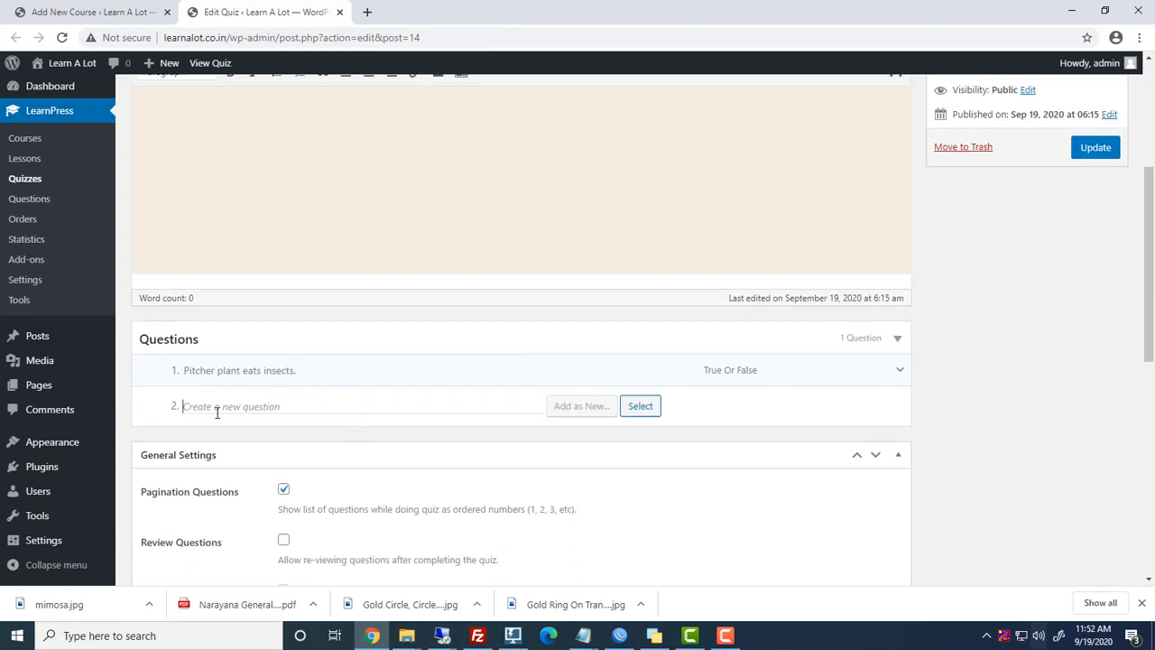
- Add a Single Choice question "The raw material used by plants during photosynthesis" to the quiz
text(The raw material used by plants during photosynthesis)
mouse_move(565, 413)
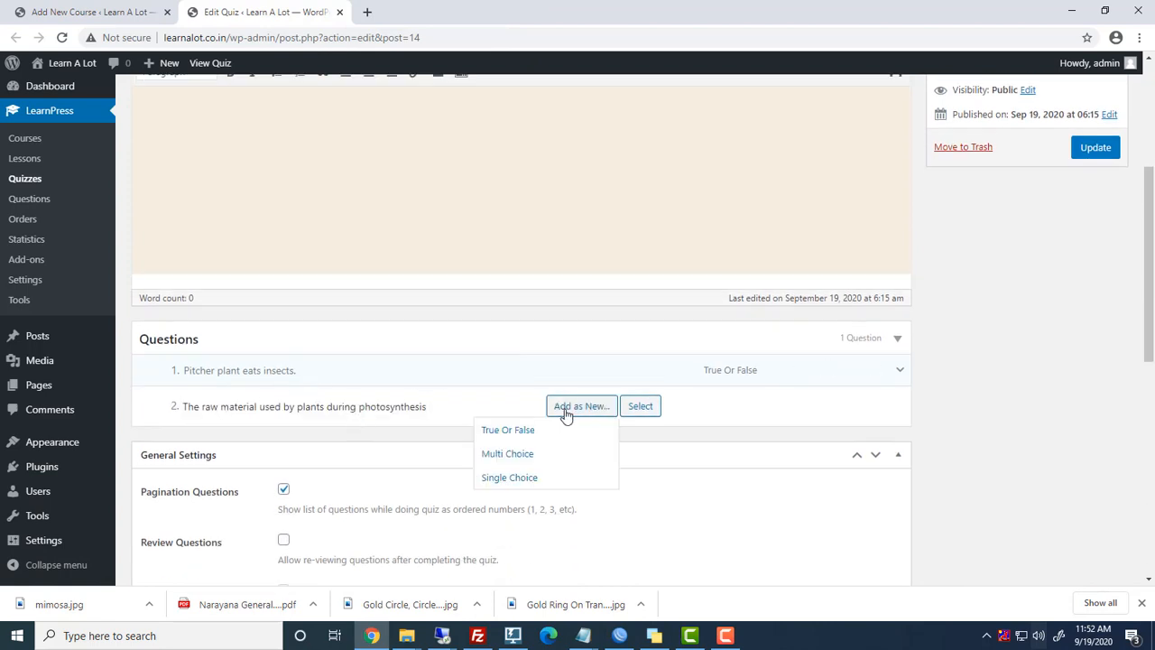
click(511, 476)
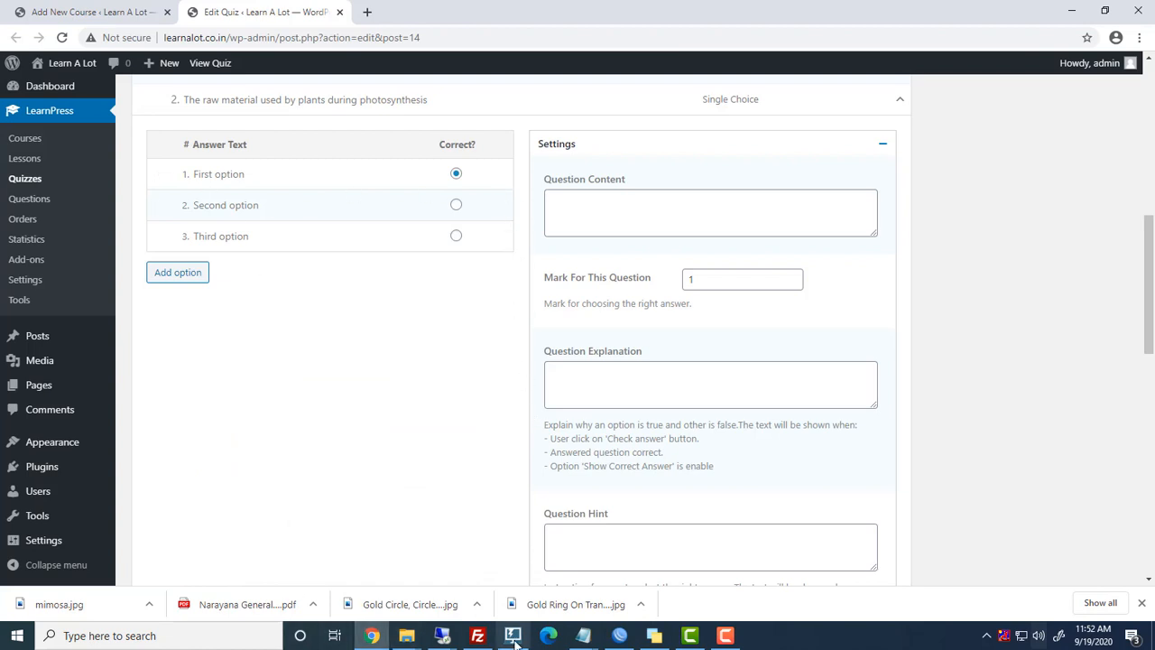
- Set the photosynthesis question's three answer options to "N2 and O2", "O2, H2 and CO2" and "CO2 and water"
triple_click(250, 174)
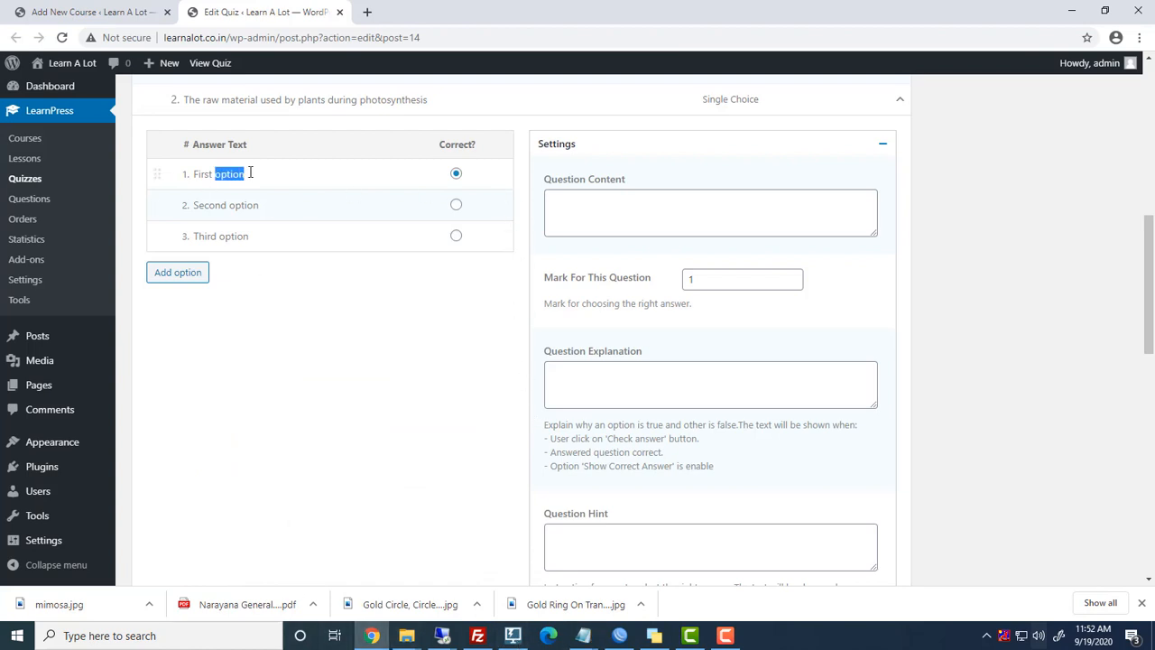
text(N2 and O2)
triple_click(231, 205)
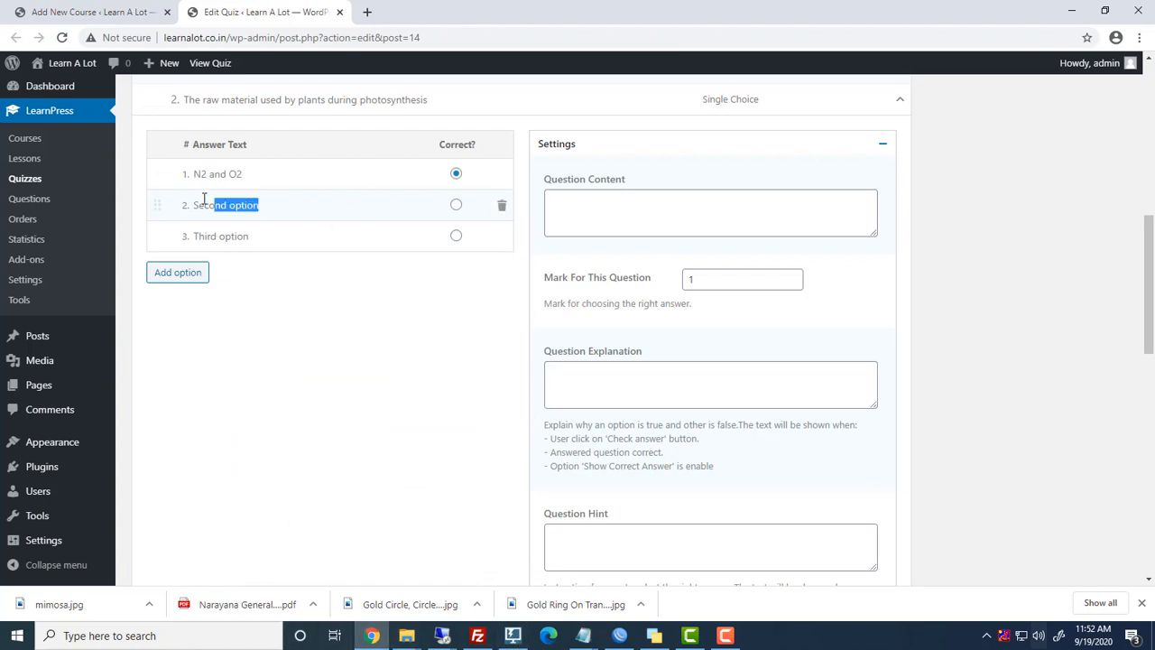
text(O2, H2 and CO2)
triple_click(239, 237)
text(CO2 and water)
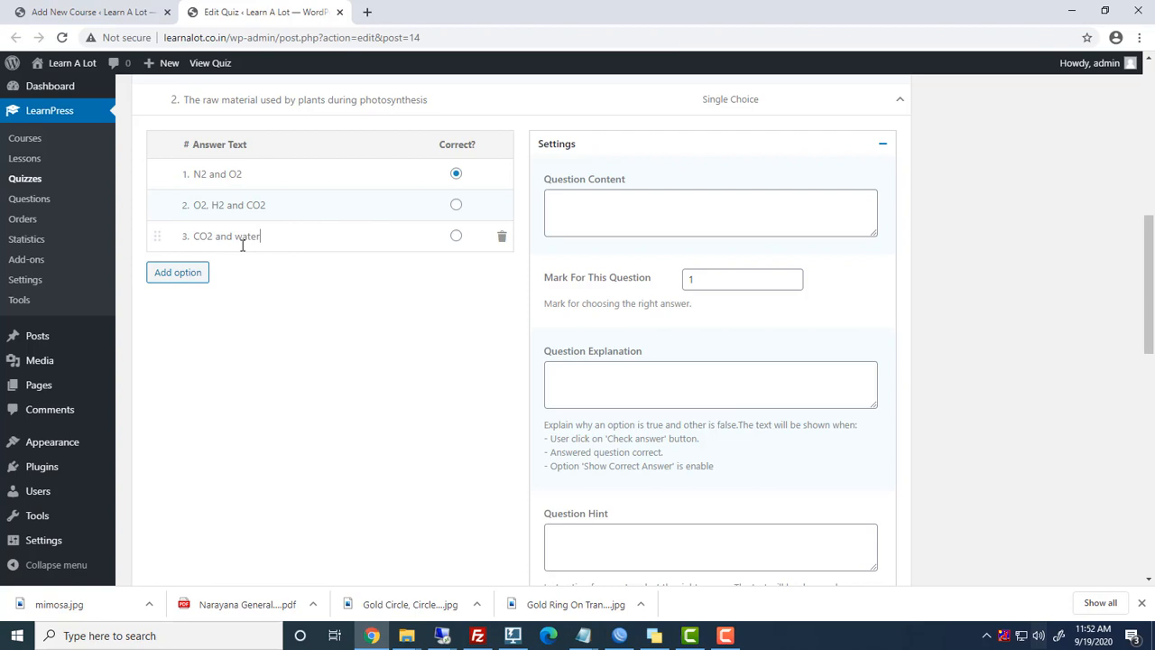
- Add a fourth answer option "water and minerals" and mark "CO2 and water" as the correct answer
click(180, 274)
triple_click(188, 234)
text(water and minerals)
scroll(291, 335, up, 2)
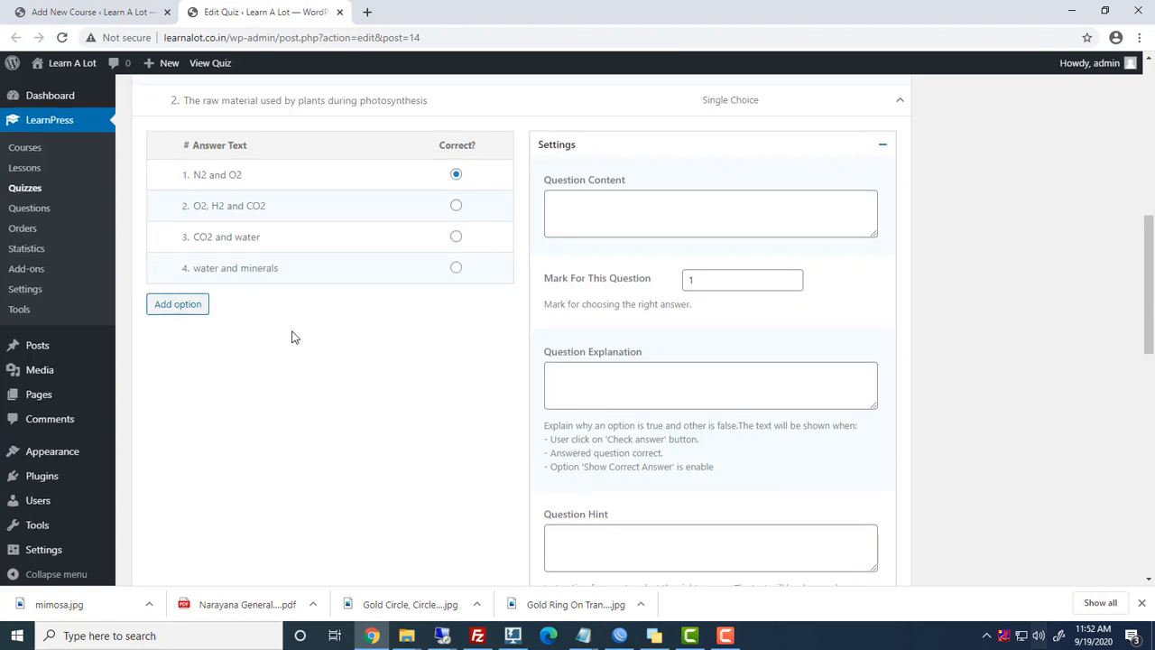
click(456, 350)
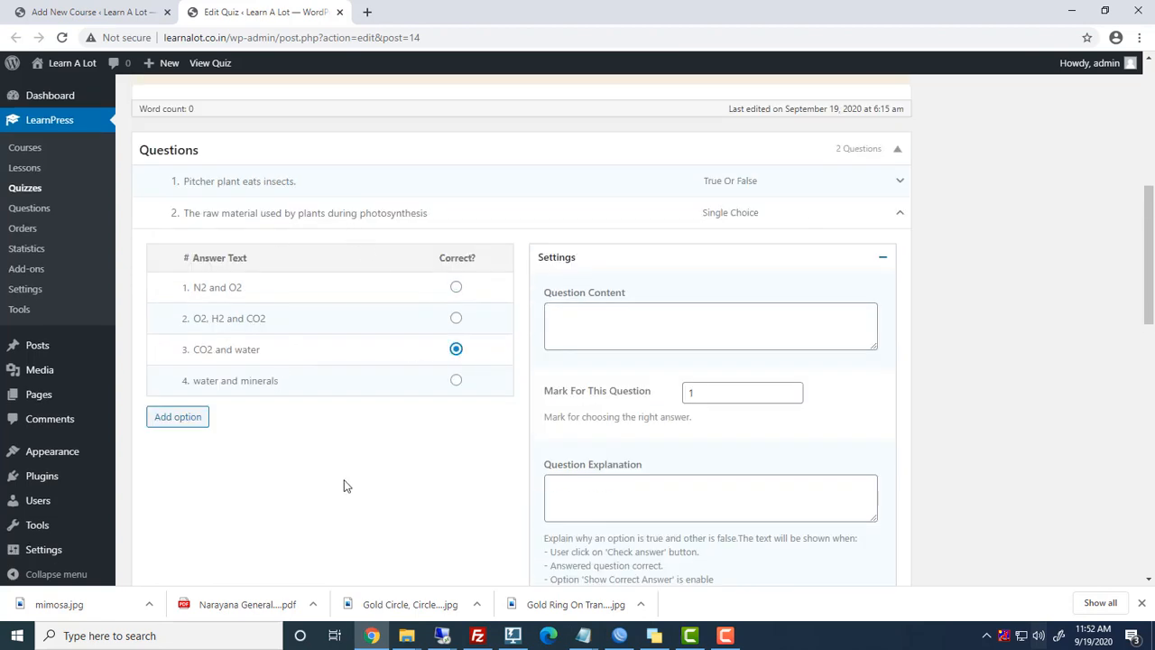
- Review the quiz's general settings, including the duration units, and try a Minus Points value of 1
scroll(352, 484, down, 5)
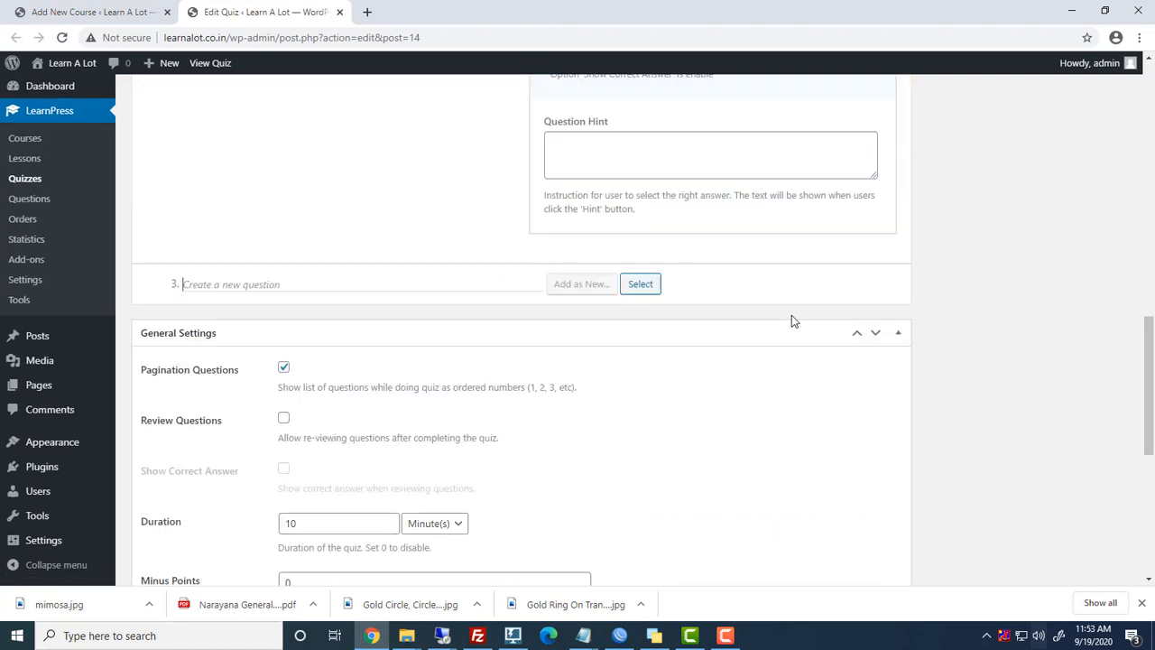
scroll(984, 382, down, 2)
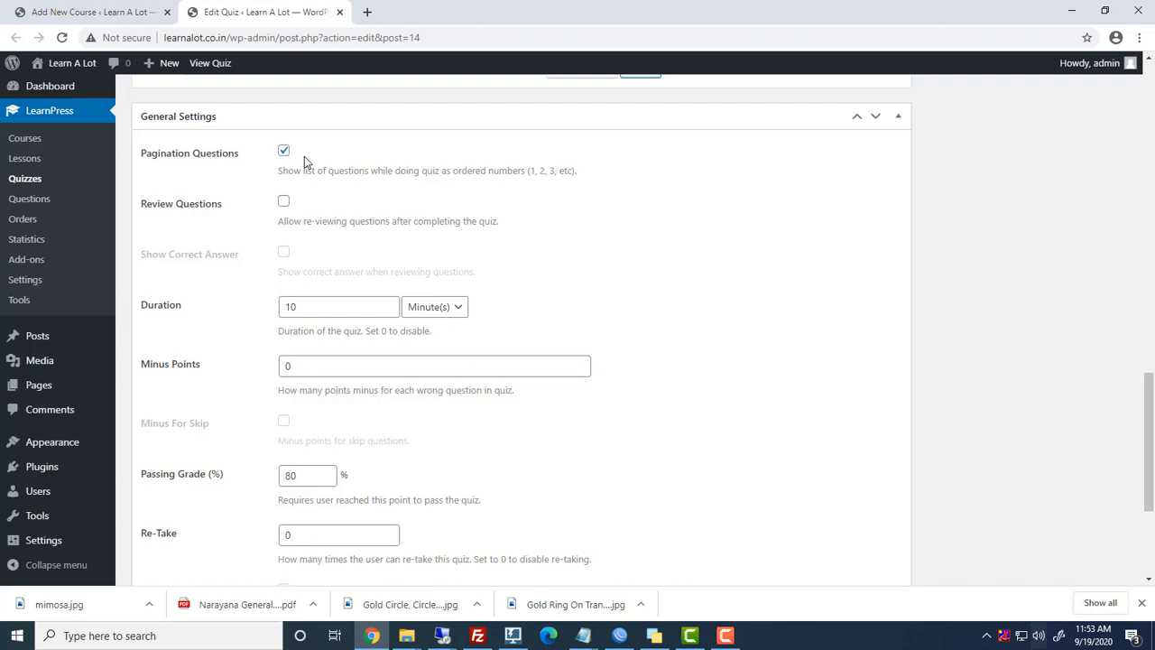
scroll(271, 159, down, 1)
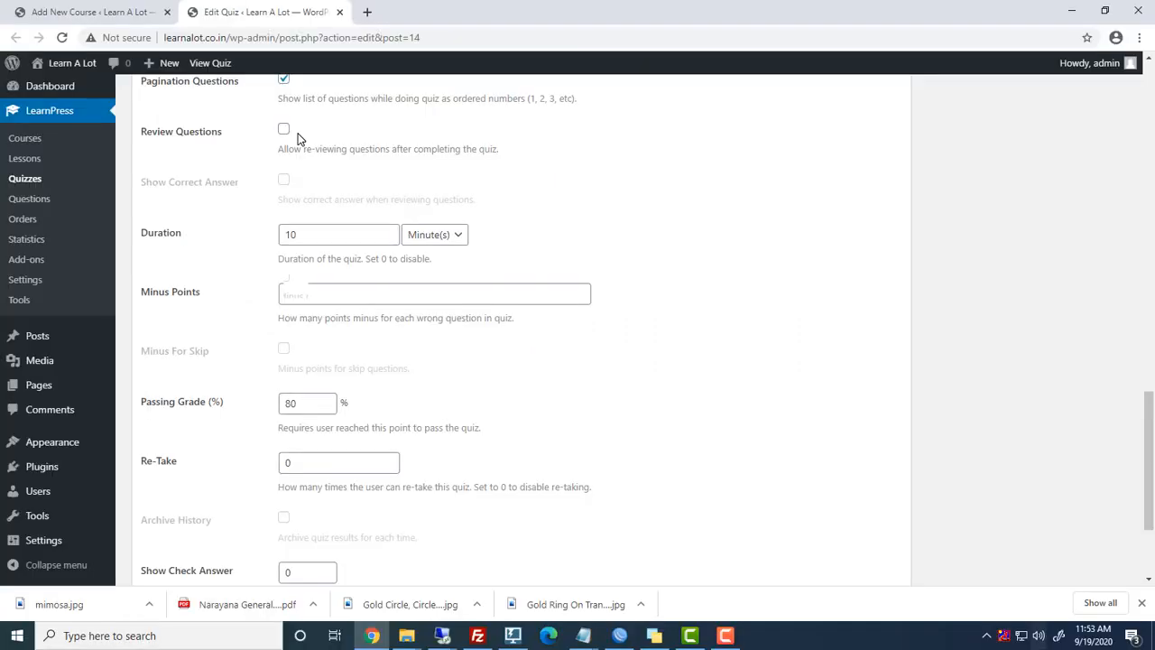
scroll(296, 140, down, 1)
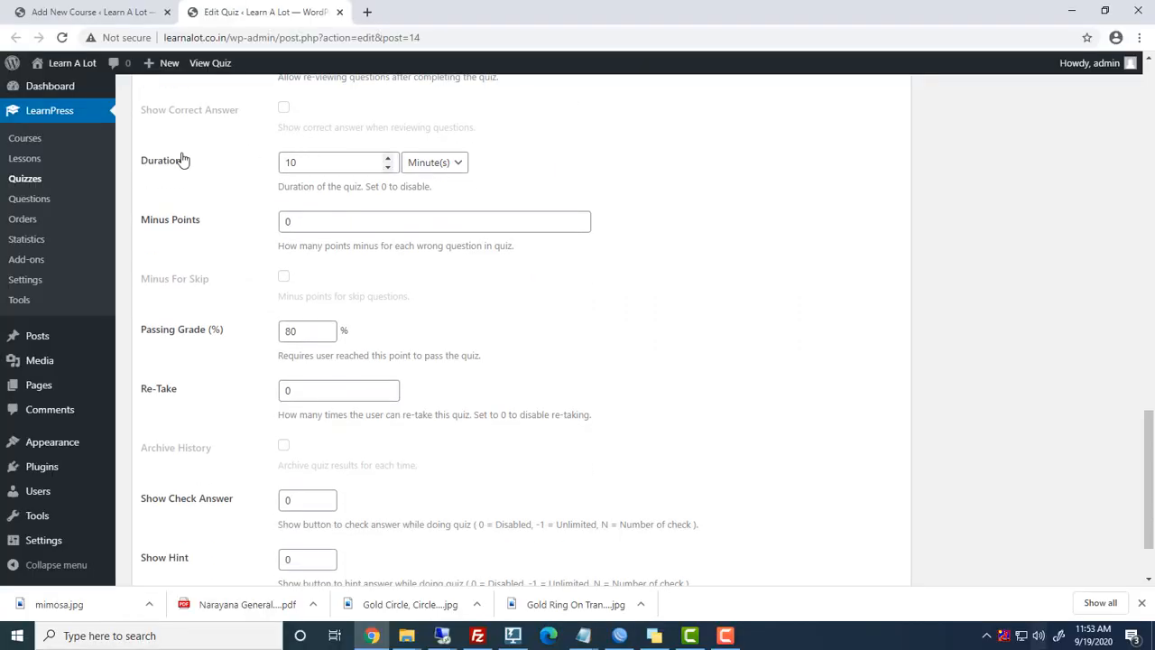
click(448, 171)
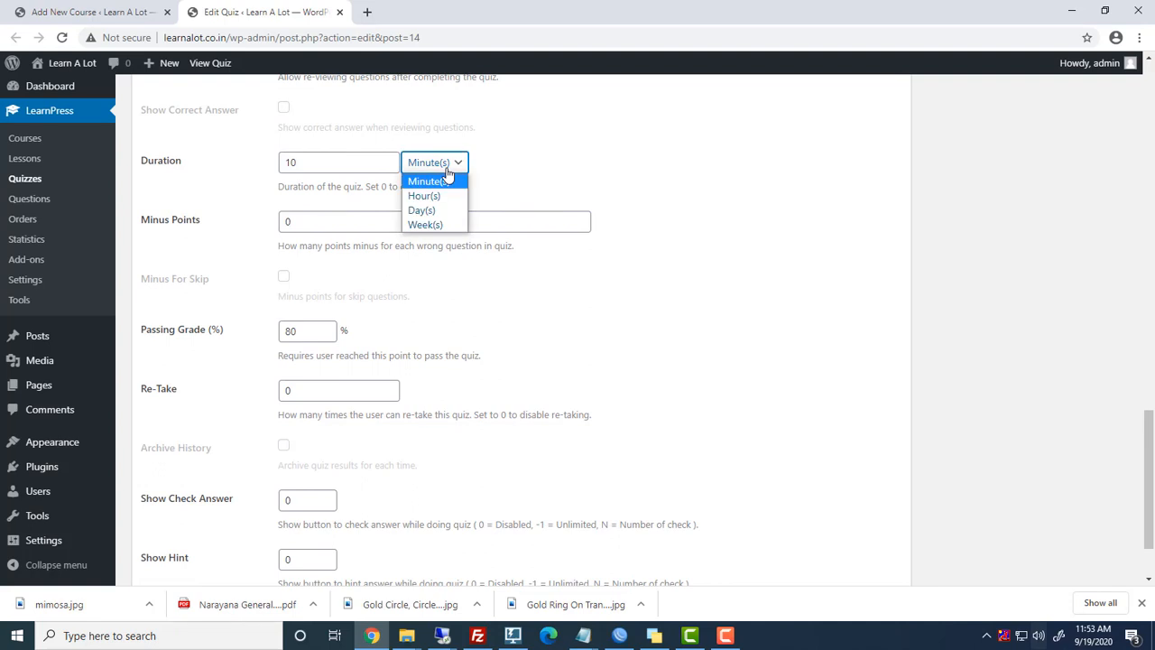
click(449, 174)
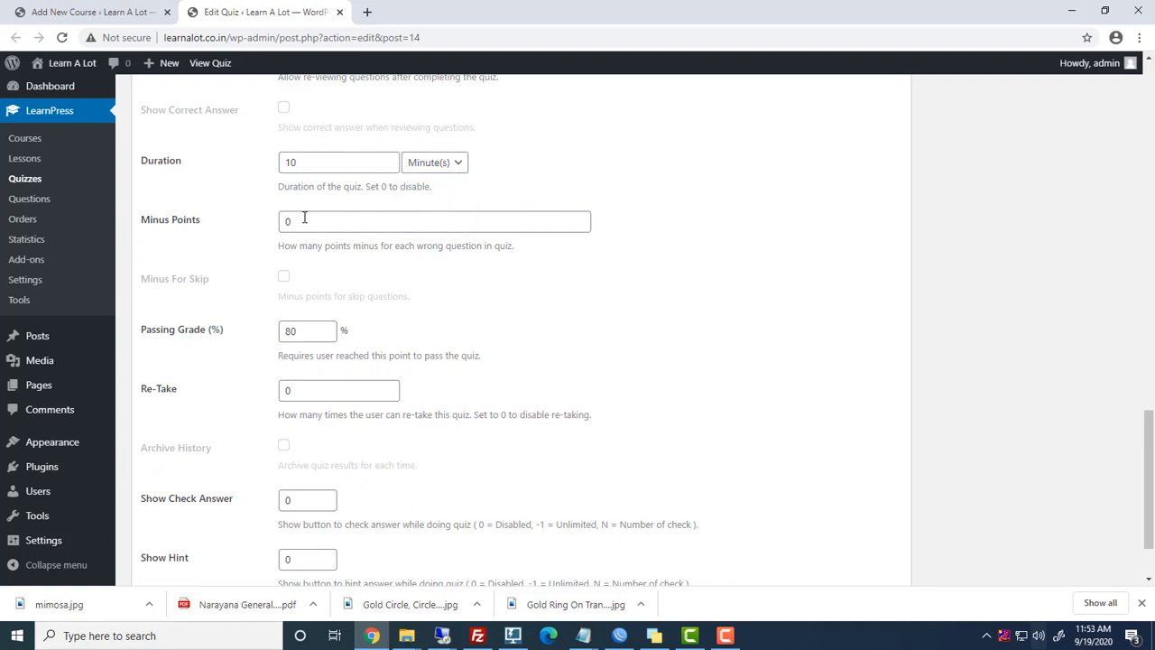
drag(304, 217, 280, 221)
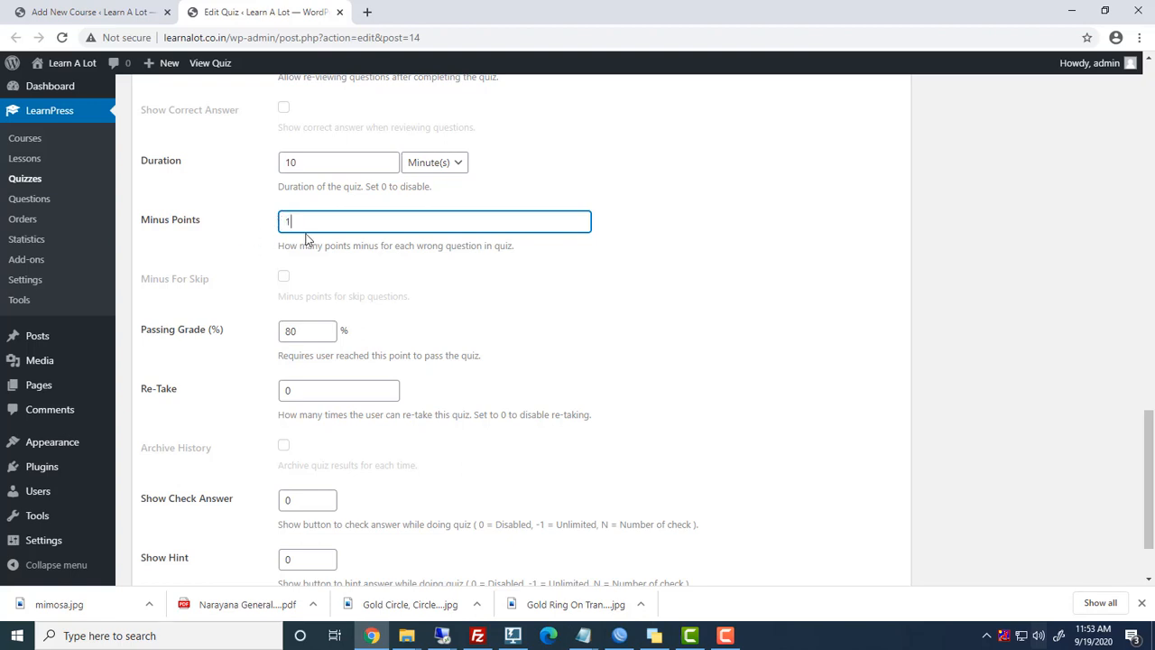
click(275, 282)
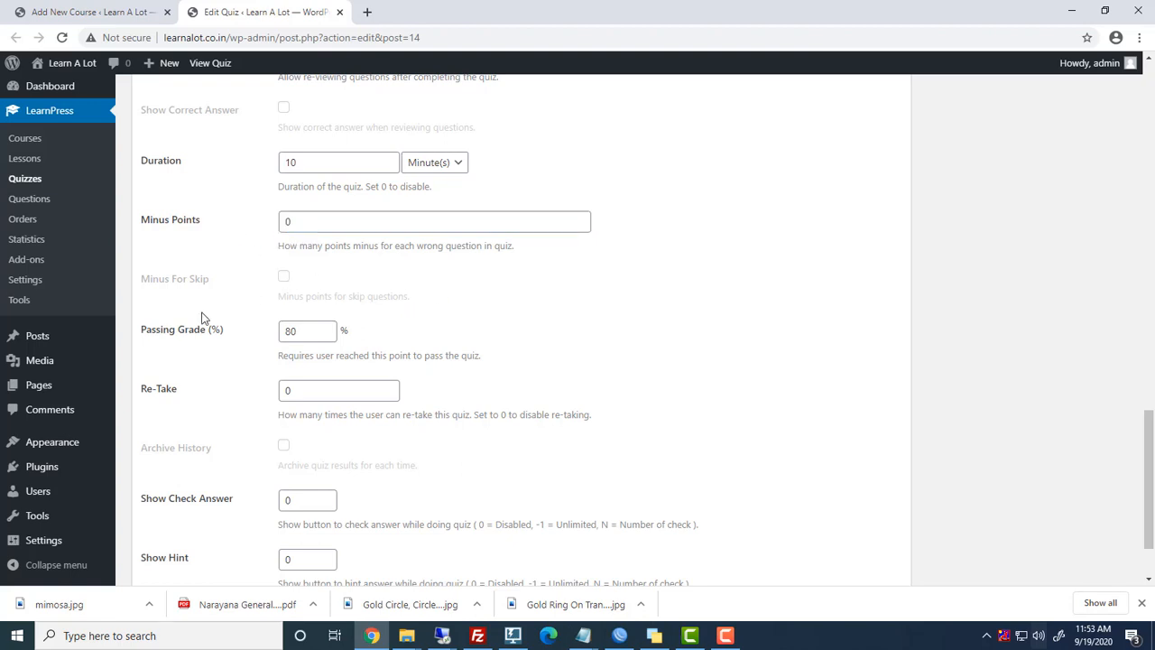
- Set the quiz's passing grade to 100%
scroll(189, 348, down, 2)
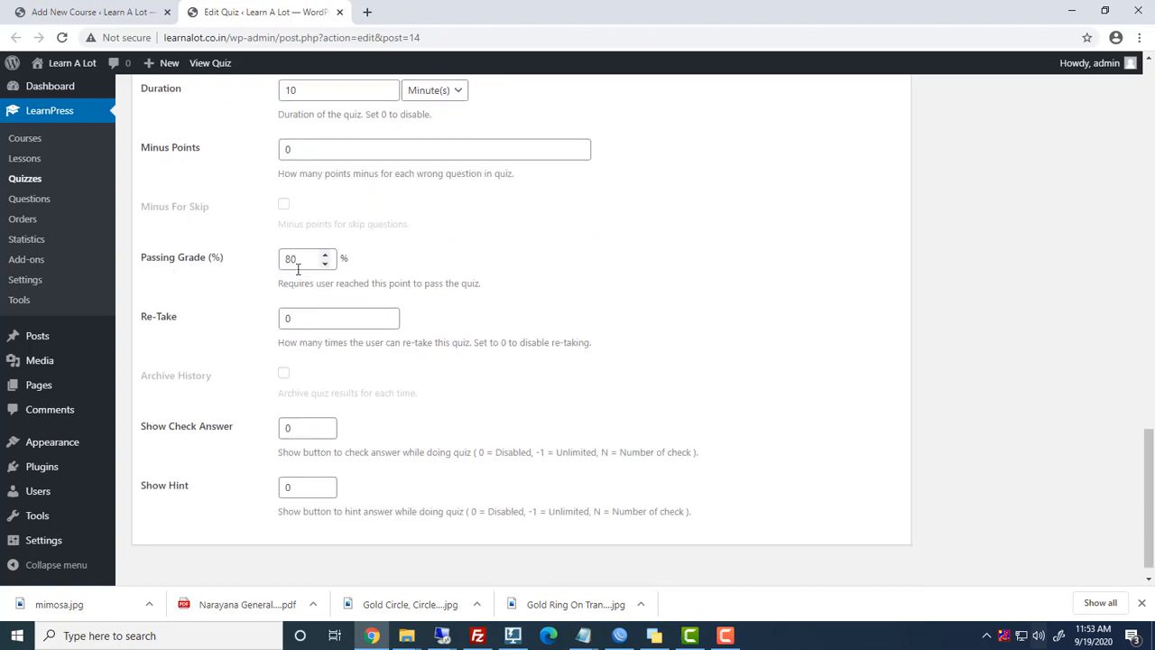
mouse_move(300, 262)
mouse_down()
mouse_move(279, 257)
mouse_move(311, 248)
mouse_up()
text(10)
text(100)
click(428, 269)
- Try a Re-Take value of 3 and a Show Check Answer value of 1 for the quiz, restoring both to 0
drag(290, 318, 254, 321)
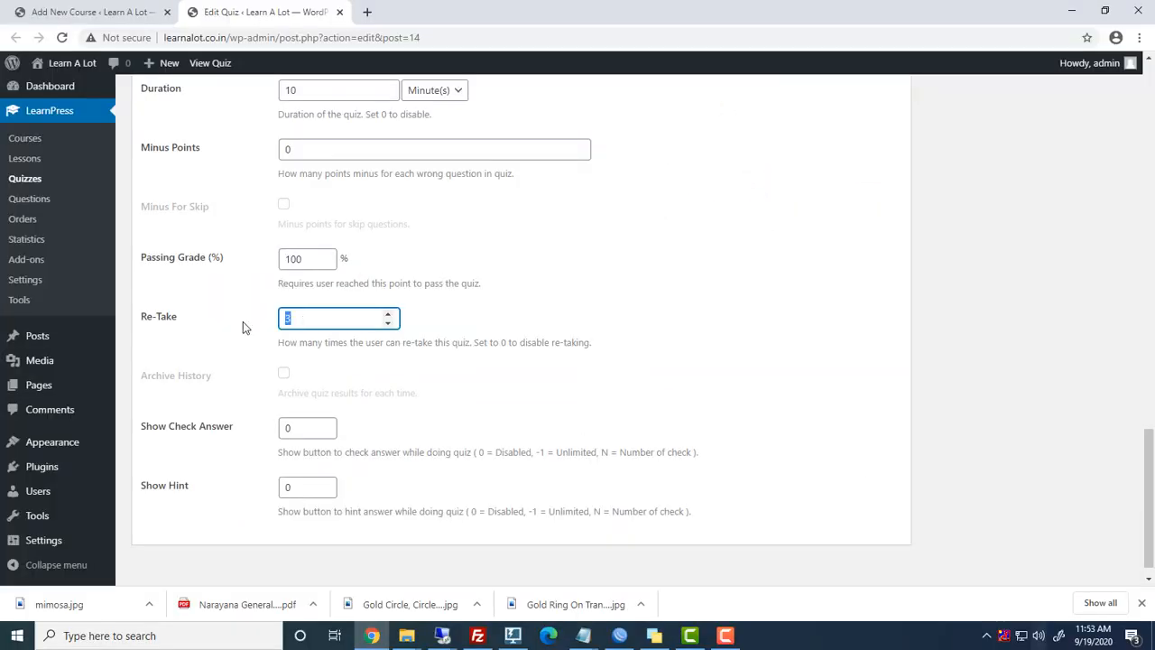
click(293, 322)
click(511, 371)
scroll(438, 400, down, 1)
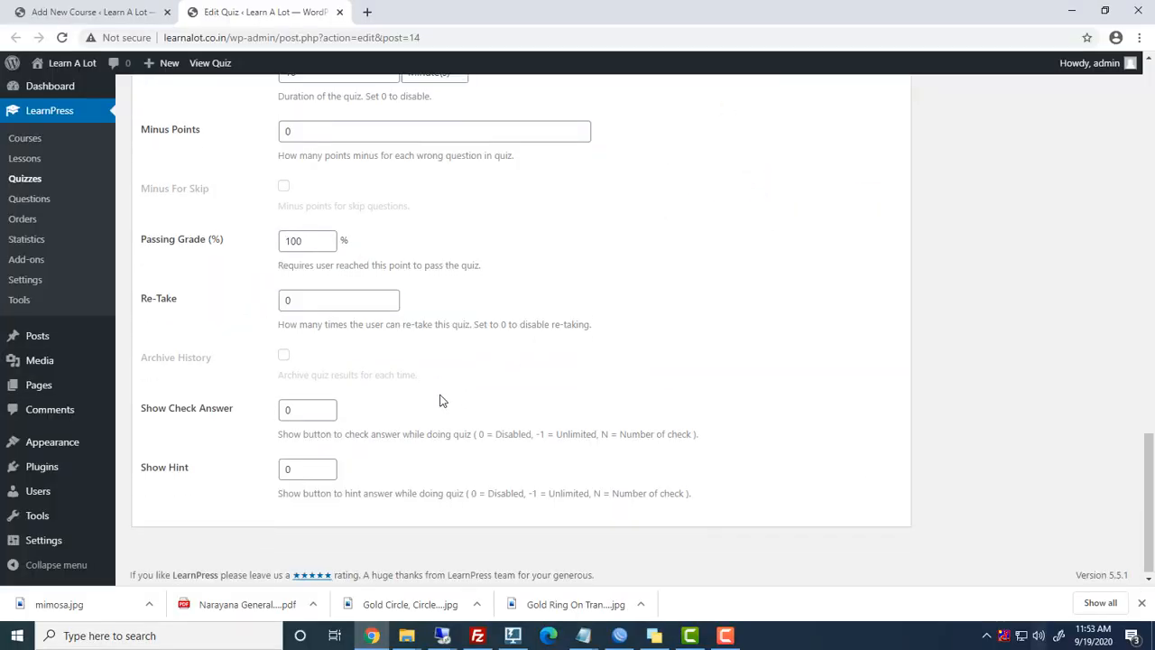
double_click(310, 405)
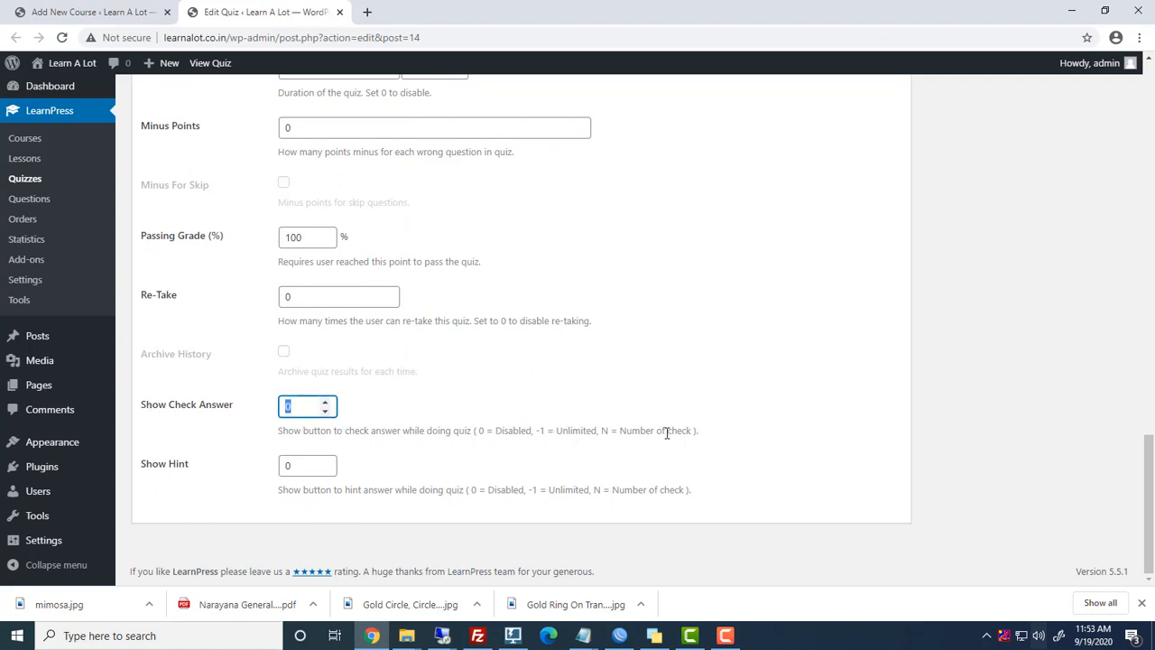
text(1)
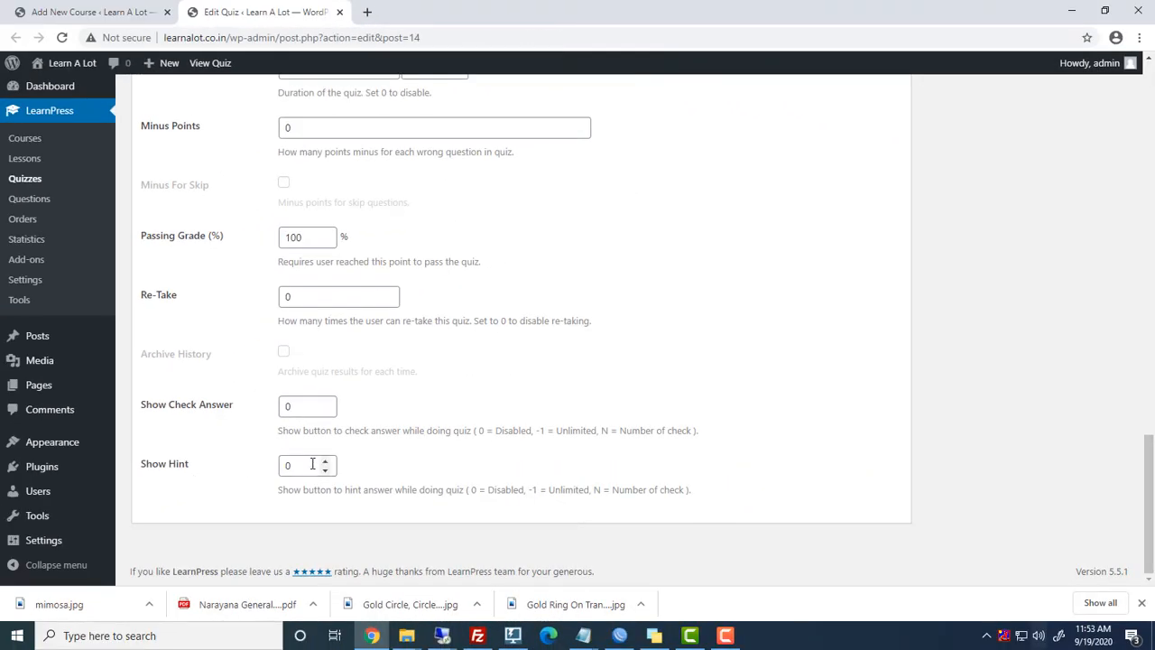
double_click(312, 463)
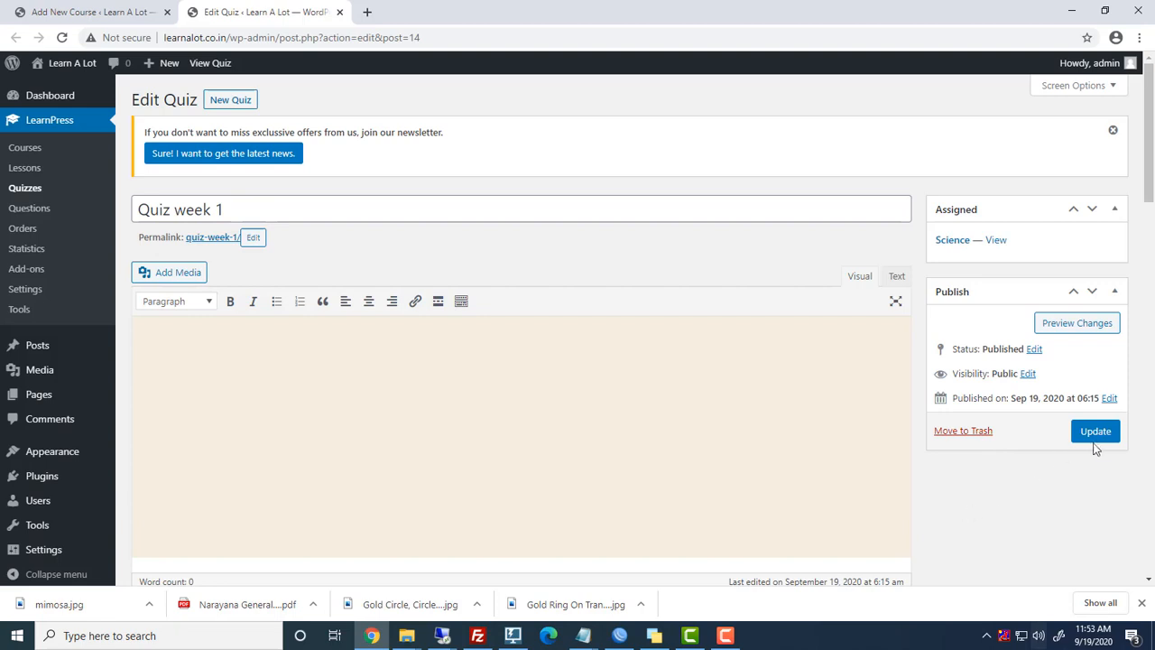
- Update the "Quiz week 1" quiz, close it and check its entry in the course's Week 1 curriculum
click(1099, 434)
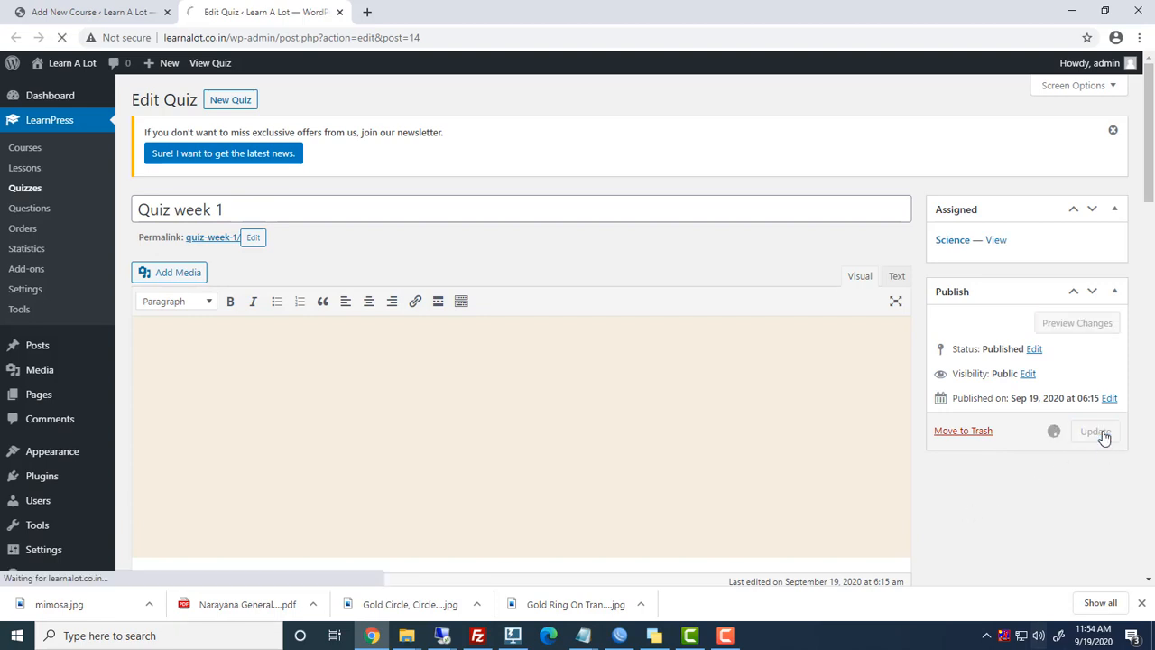
click(339, 12)
scroll(592, 202, down, 2)
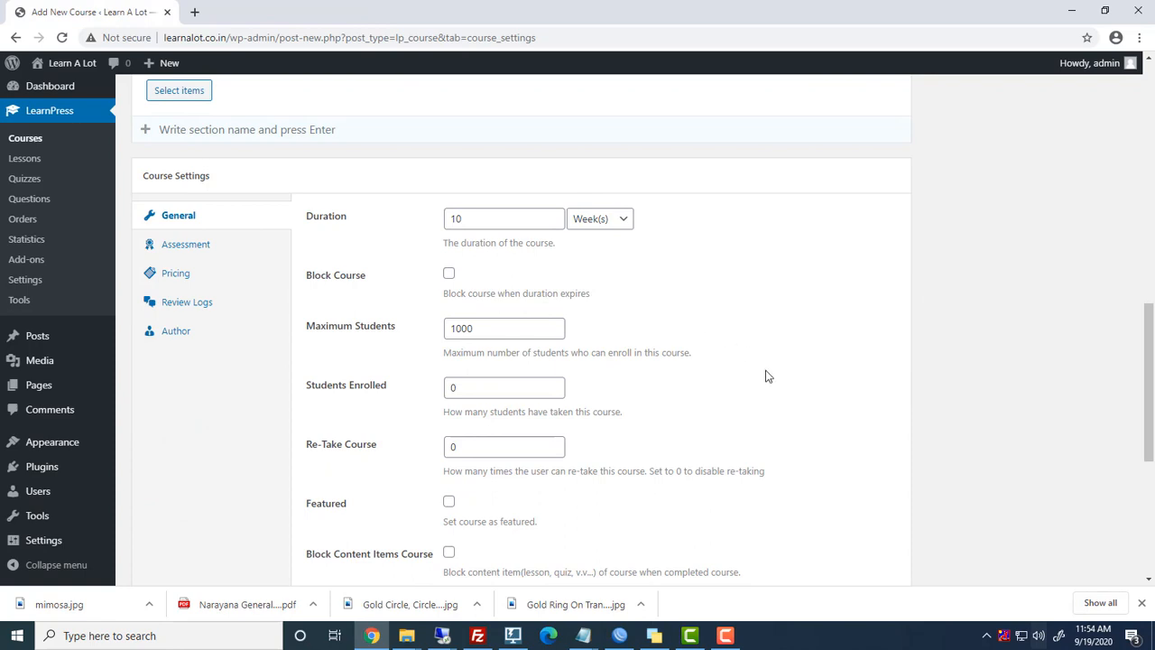
scroll(770, 366, up, 2)
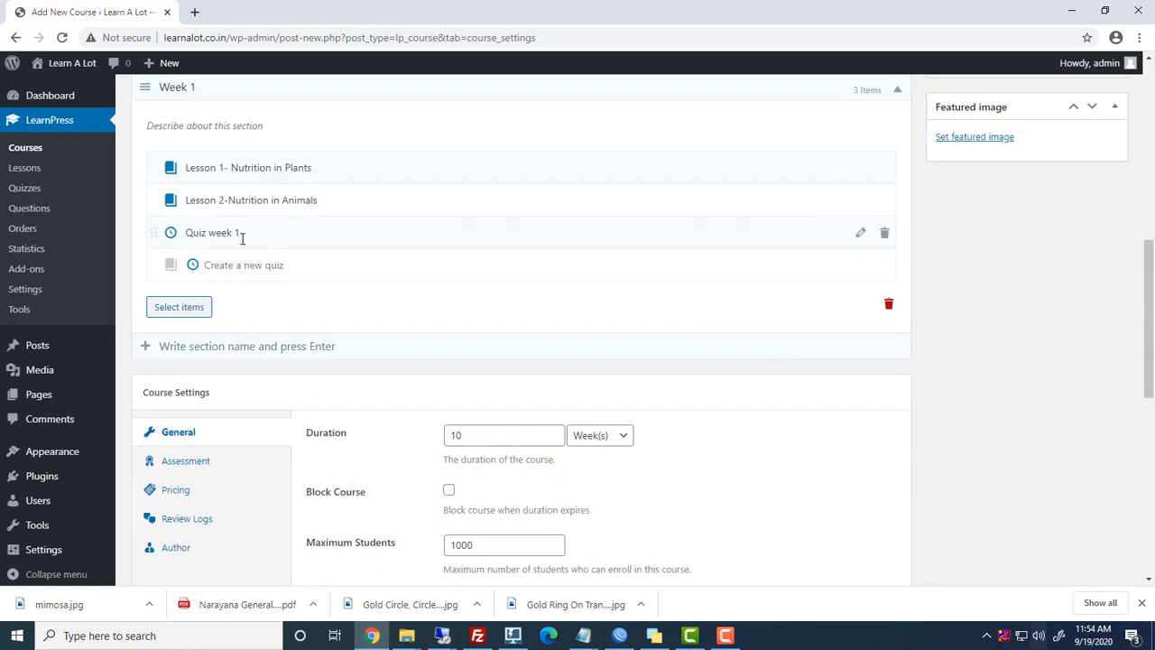
- Review the course's general settings, from duration and maximum students to the external link
scroll(433, 267, down, 2)
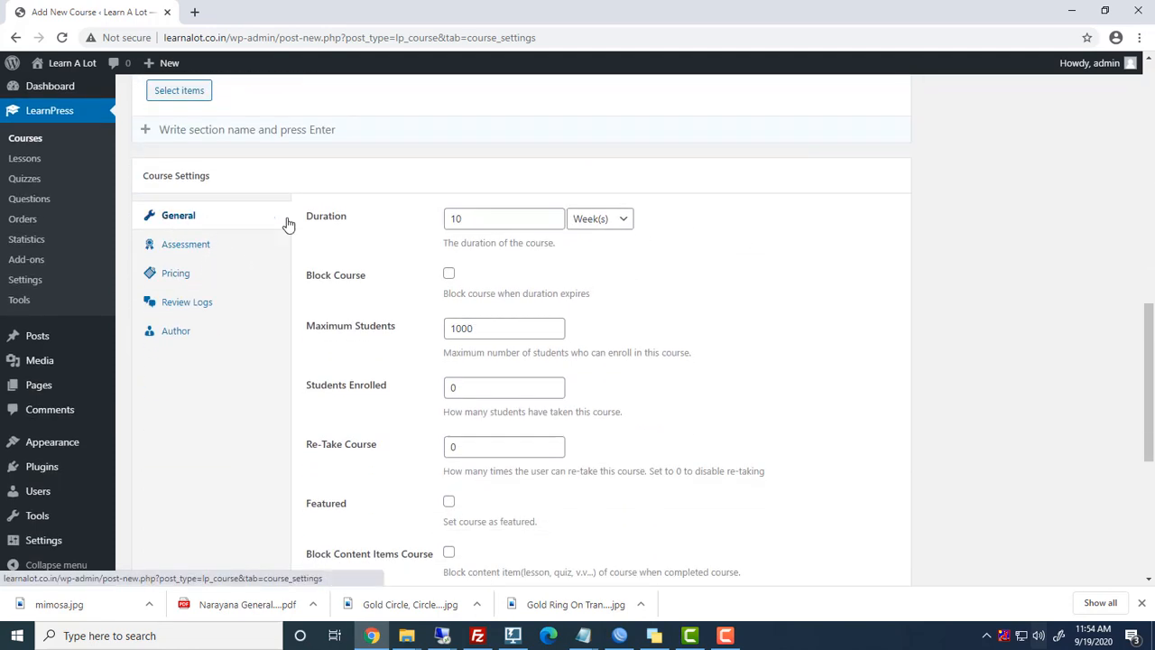
scroll(421, 258, down, 2)
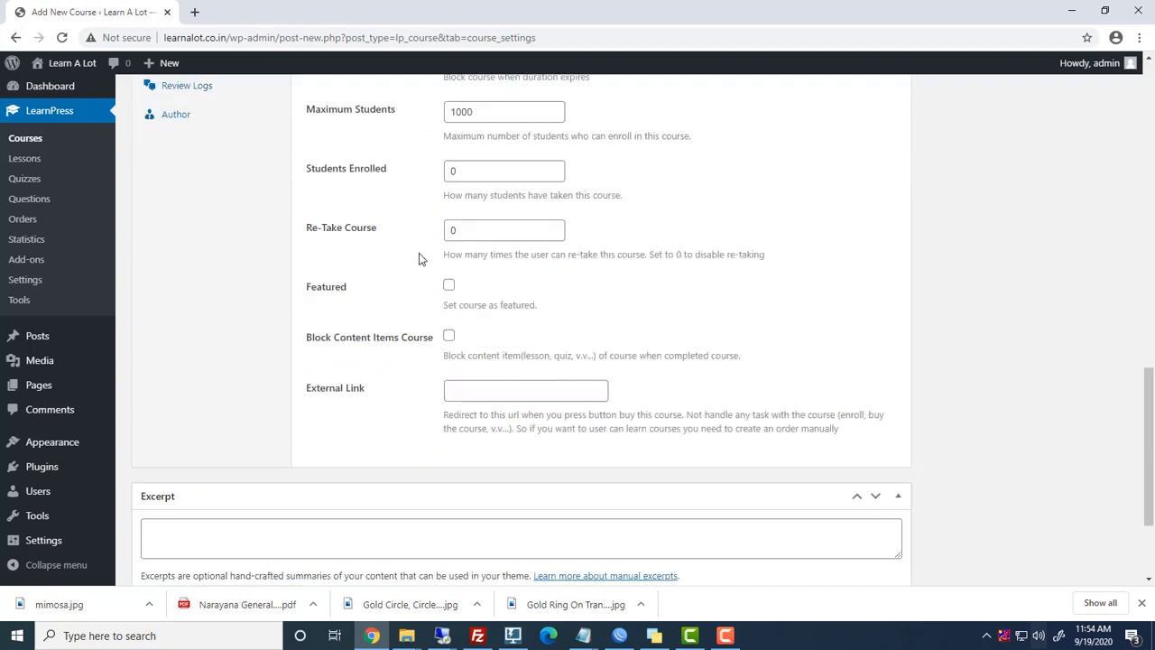
scroll(409, 258, up, 1)
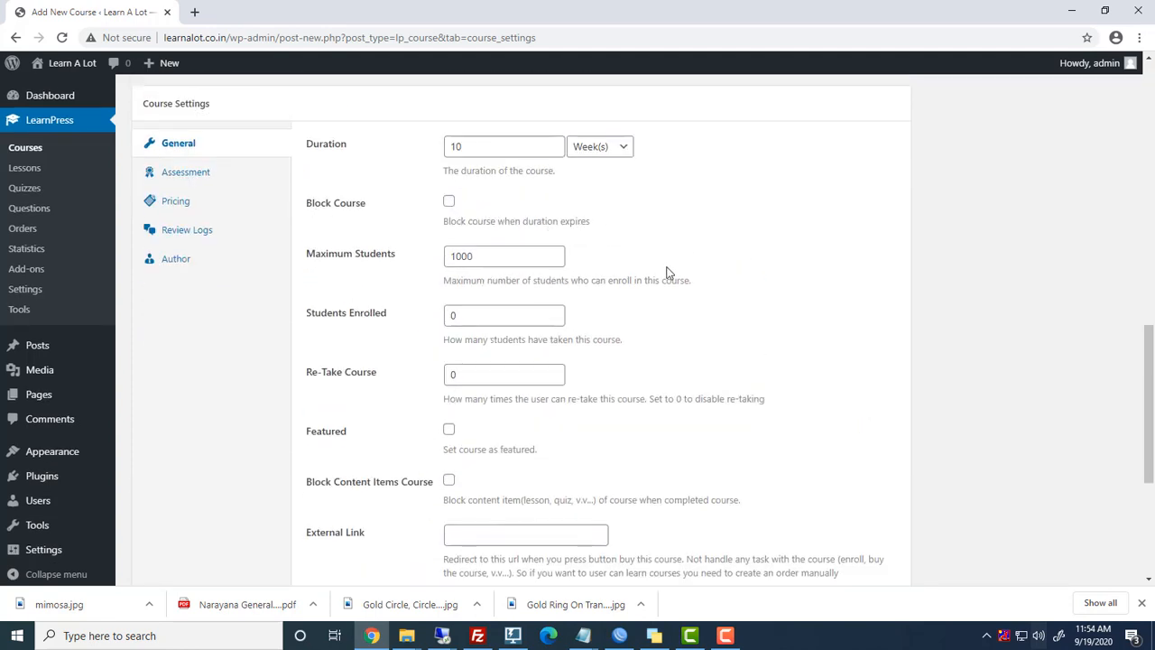
scroll(670, 273, down, 1)
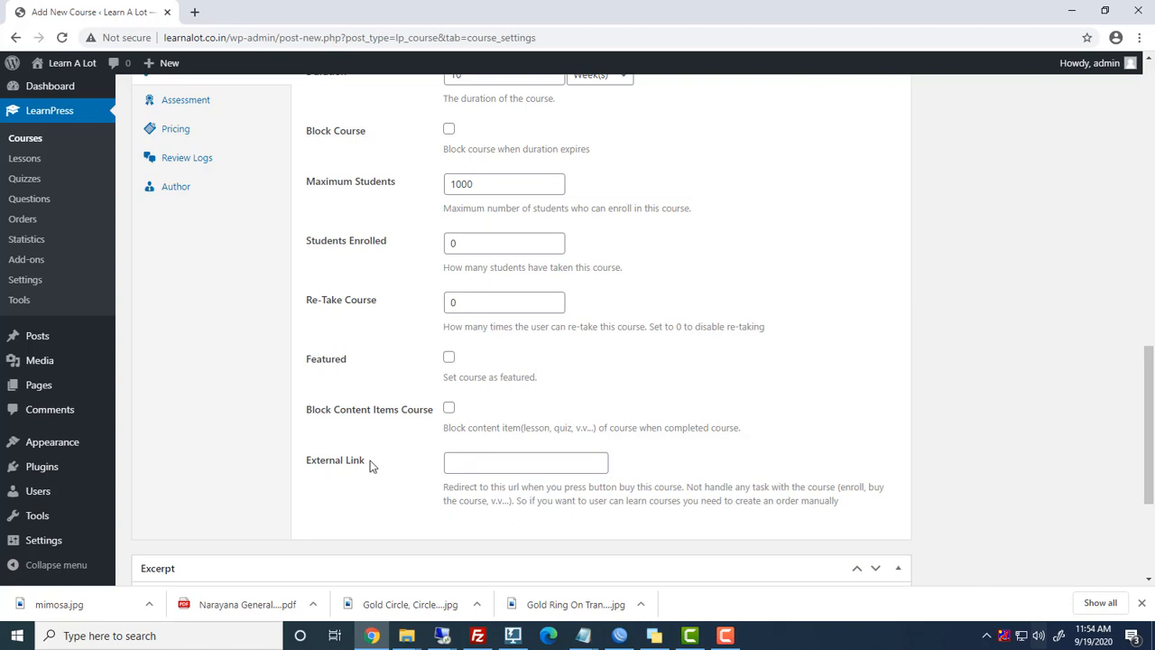
- Check the course's assessment methods and passing condition, and disallow comments on the course
click(185, 103)
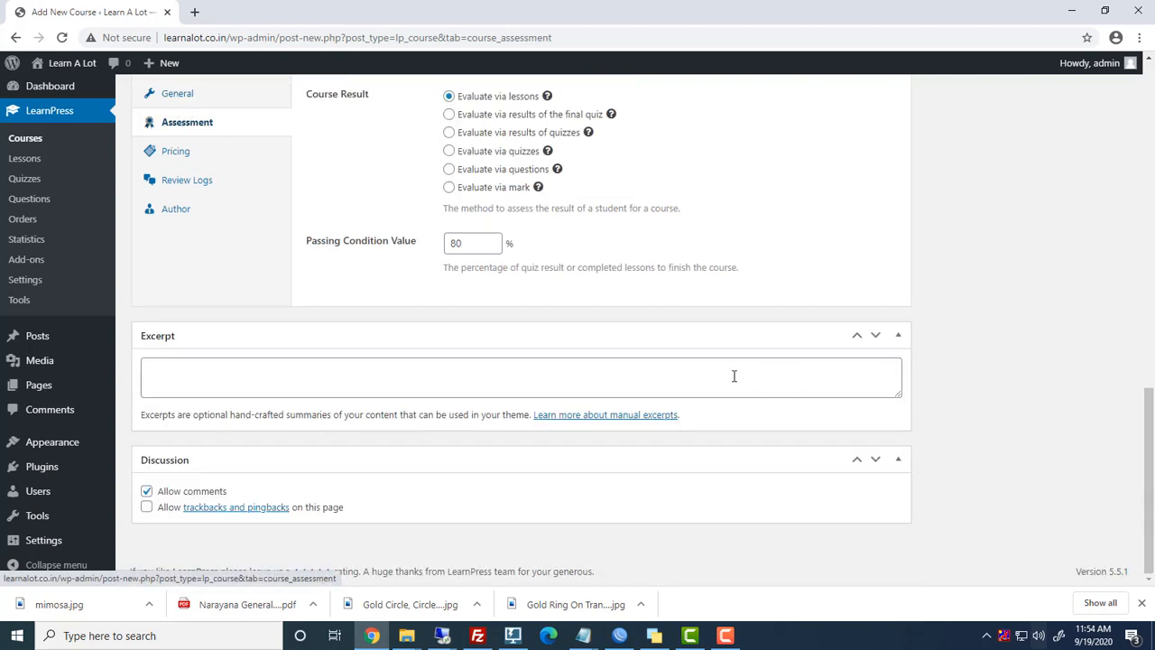
scroll(726, 377, up, 3)
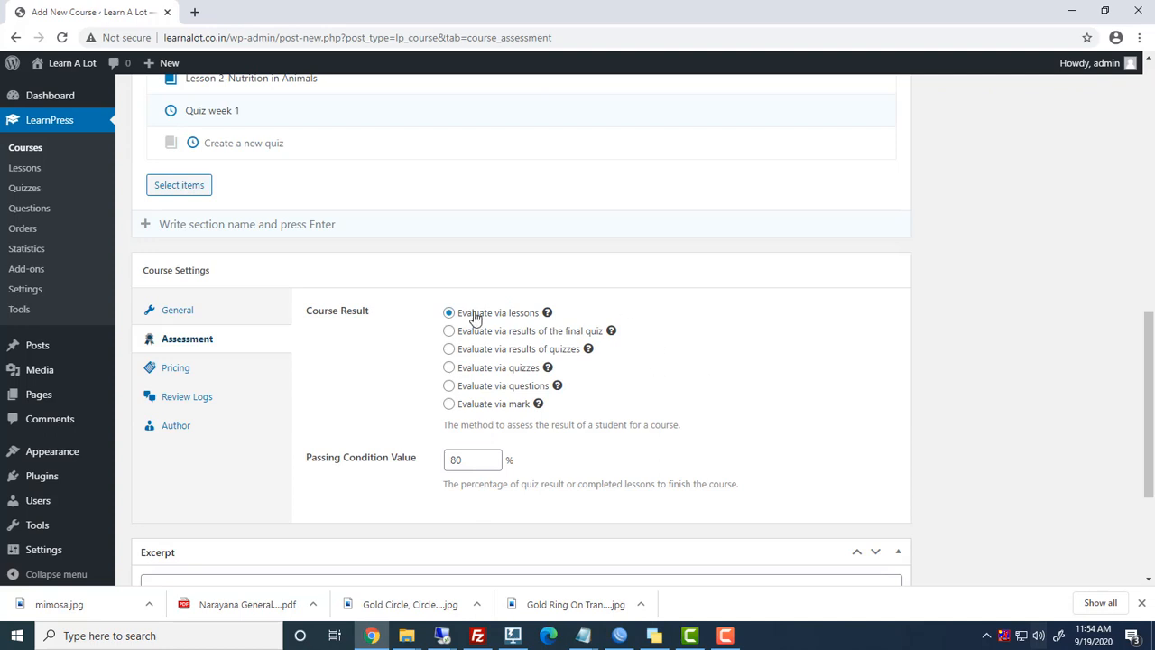
mouse_move(546, 313)
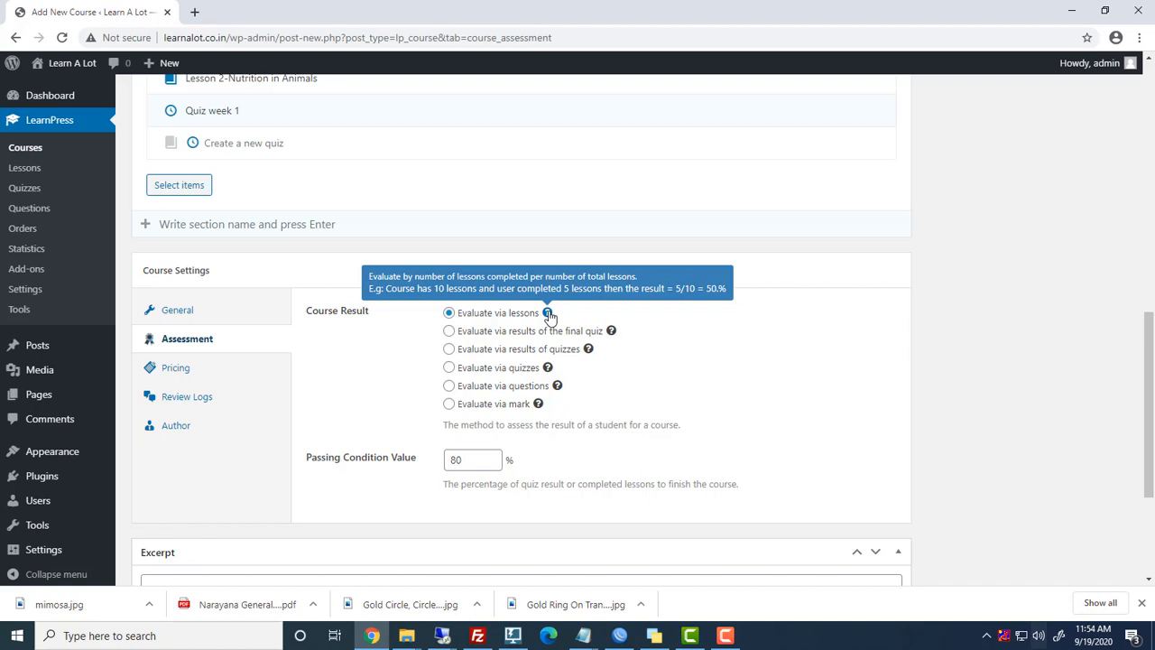
scroll(575, 479, down, 2)
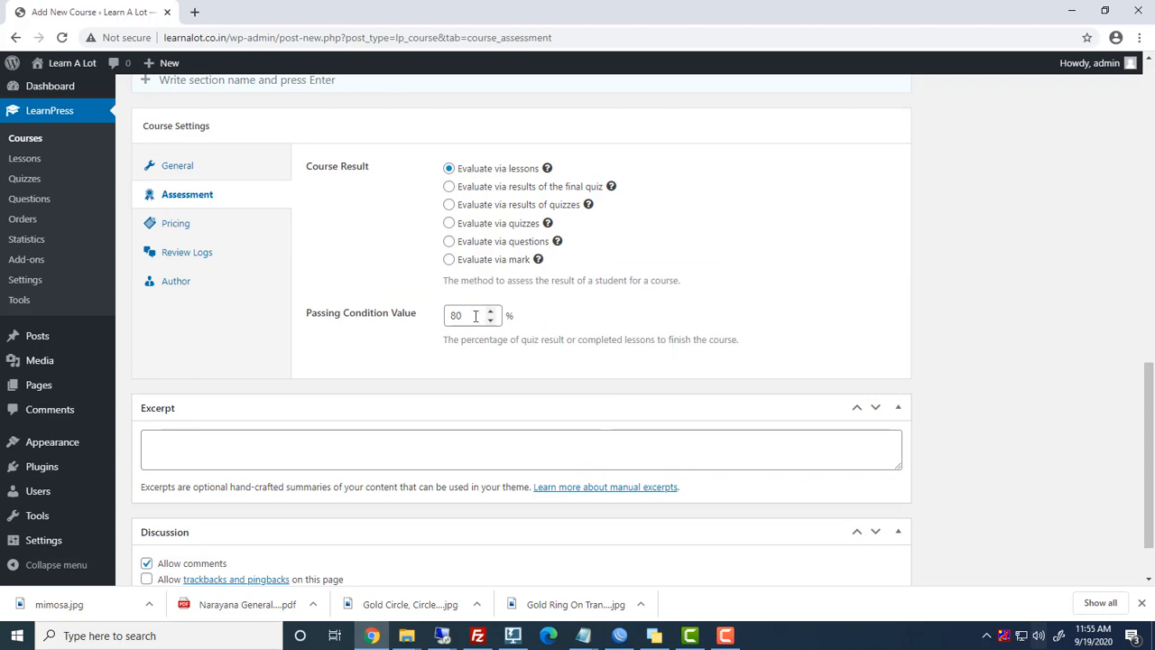
drag(467, 316, 408, 323)
click(146, 563)
scroll(193, 379, up, 2)
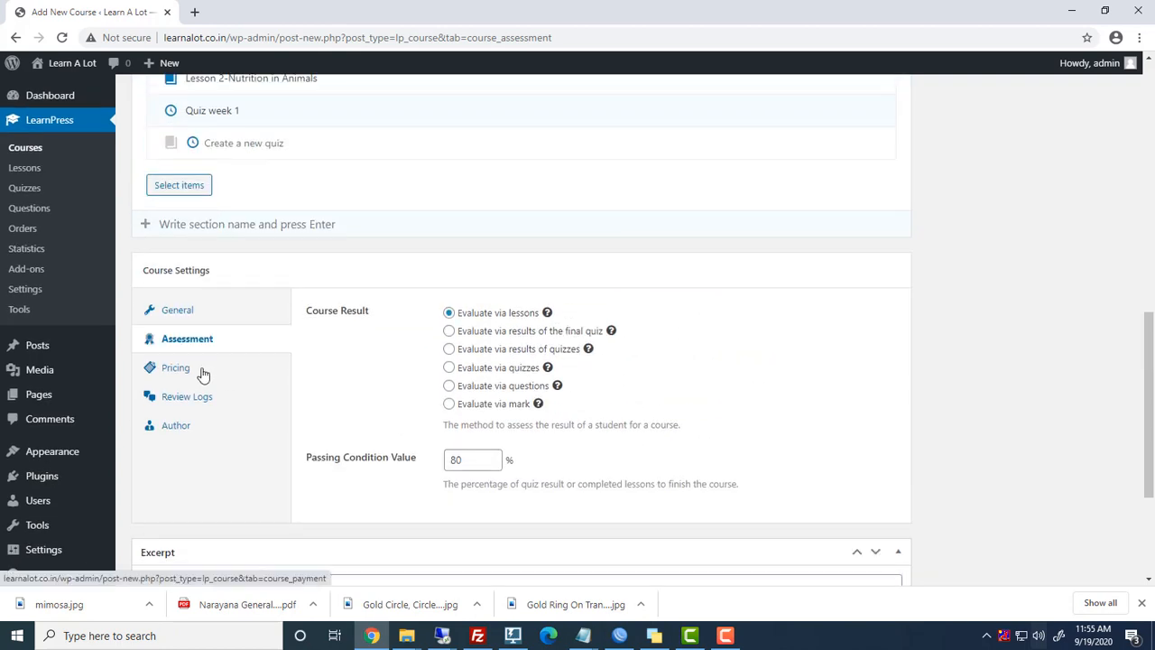
- Leave the course price blank and enable No Requirement Enroll in the course's pricing settings
click(177, 368)
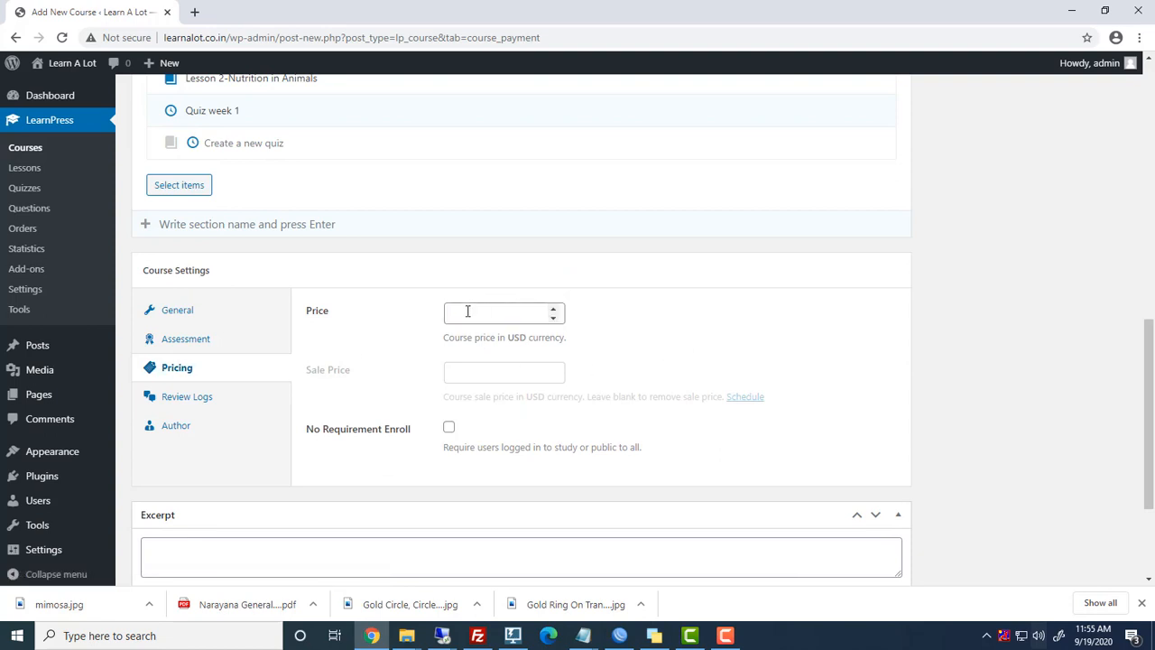
click(469, 313)
text(010)
scroll(503, 381, down, 1)
click(449, 356)
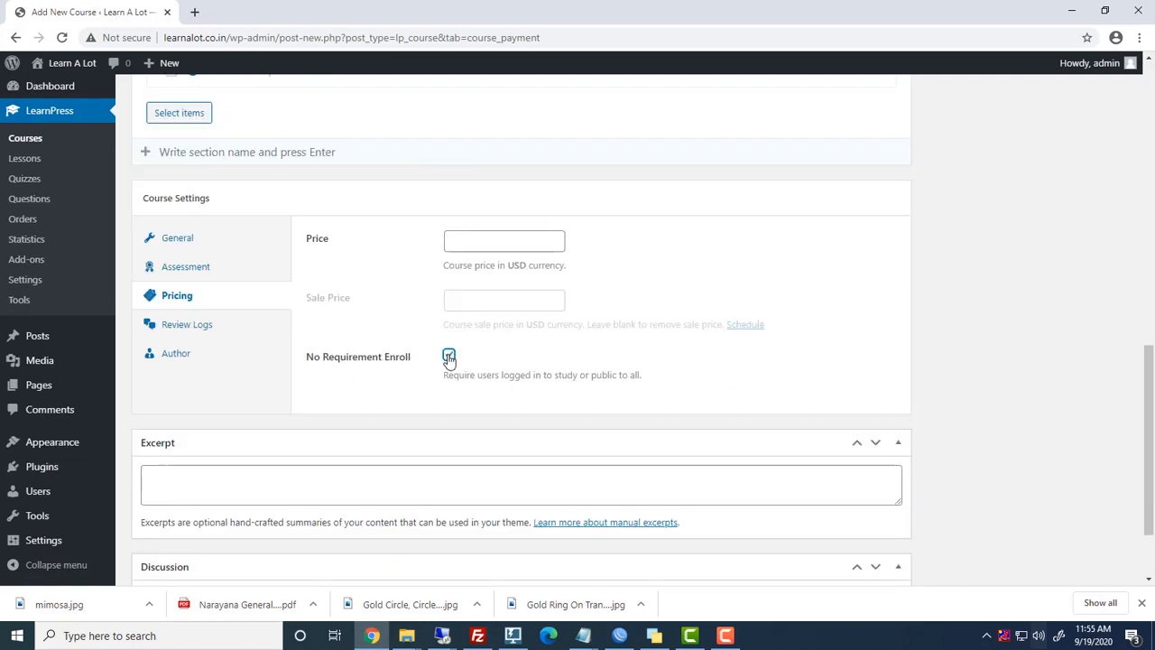
- View the course's review logs and its author setting
click(172, 324)
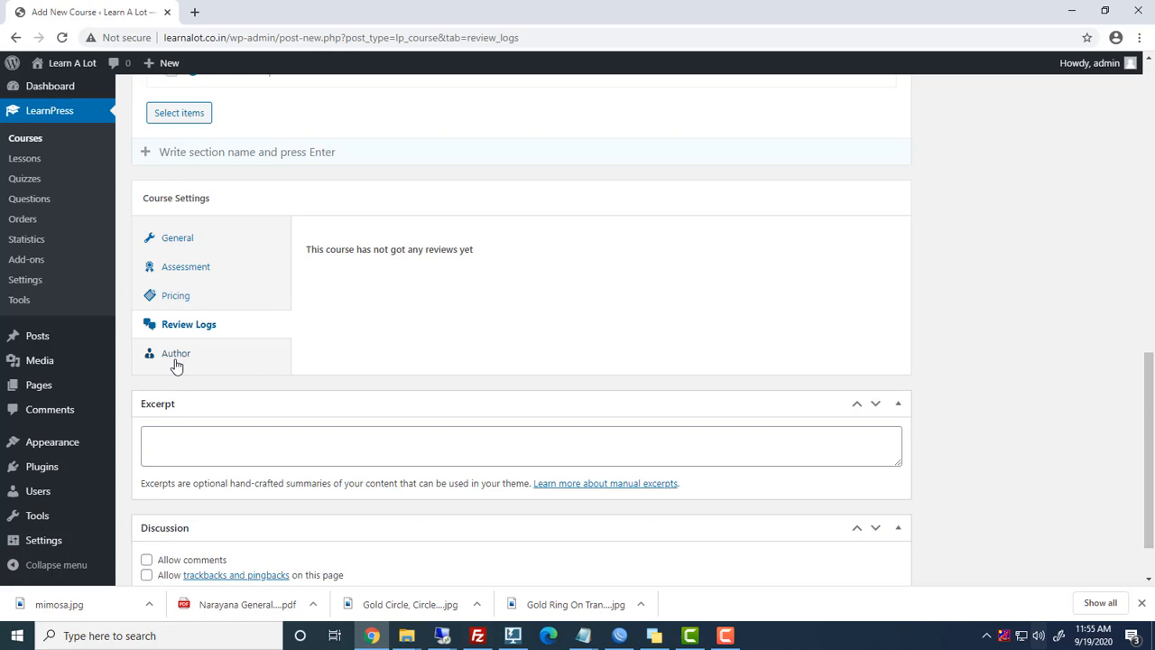
click(176, 353)
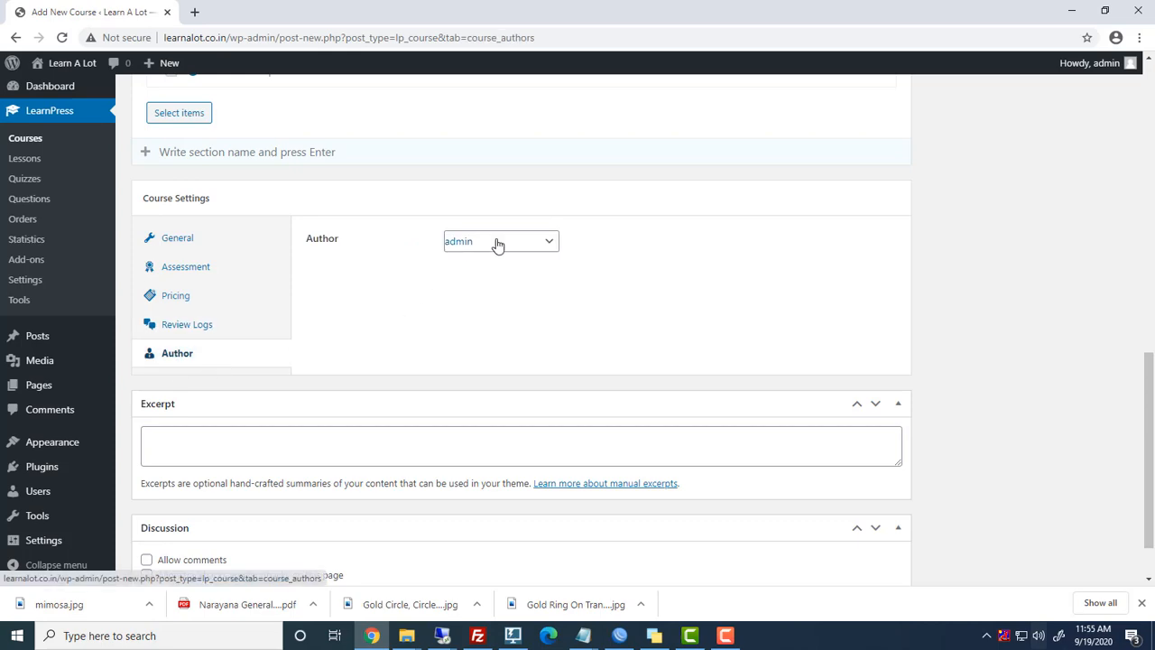
click(497, 244)
scroll(731, 287, down, 2)
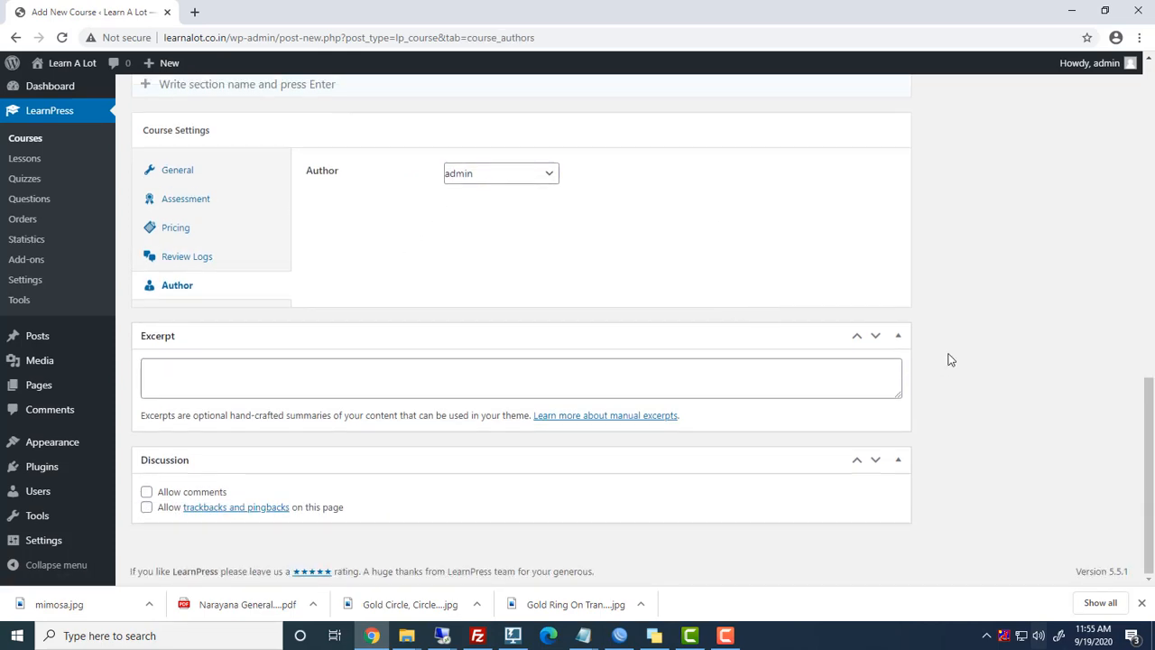
- Open the form for adding a new course category
scroll(944, 363, up, 15)
scroll(923, 460, down, 3)
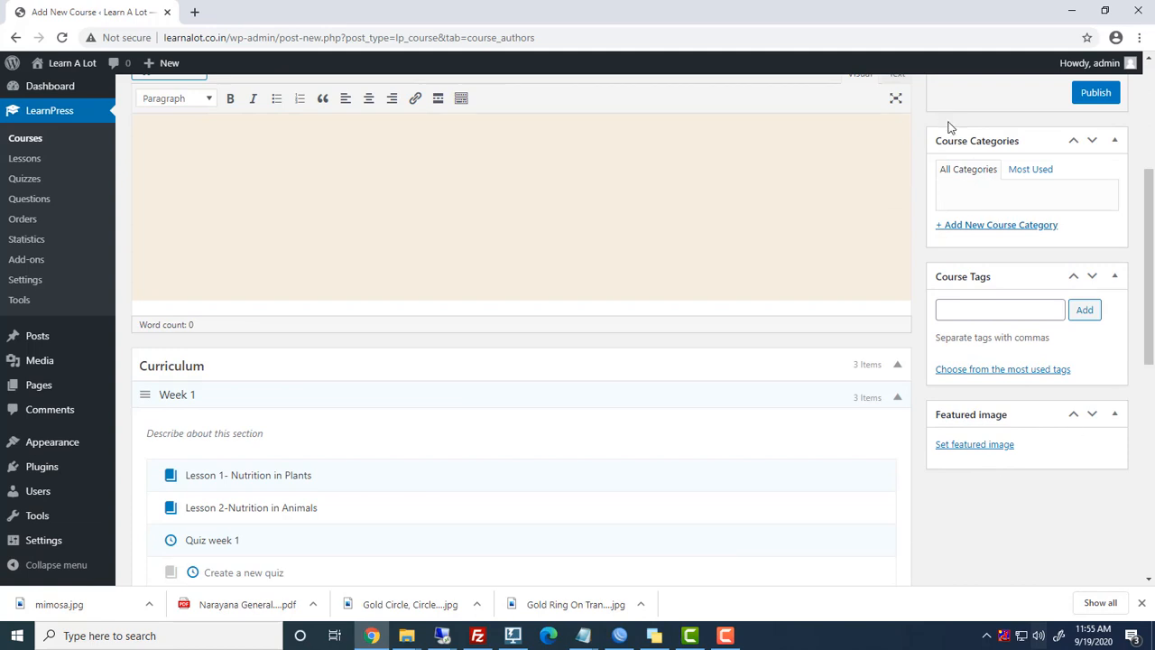
click(992, 226)
click(998, 322)
- Upload science.jpg from the Desktop and set it as the course's featured image
scroll(1026, 362, down, 2)
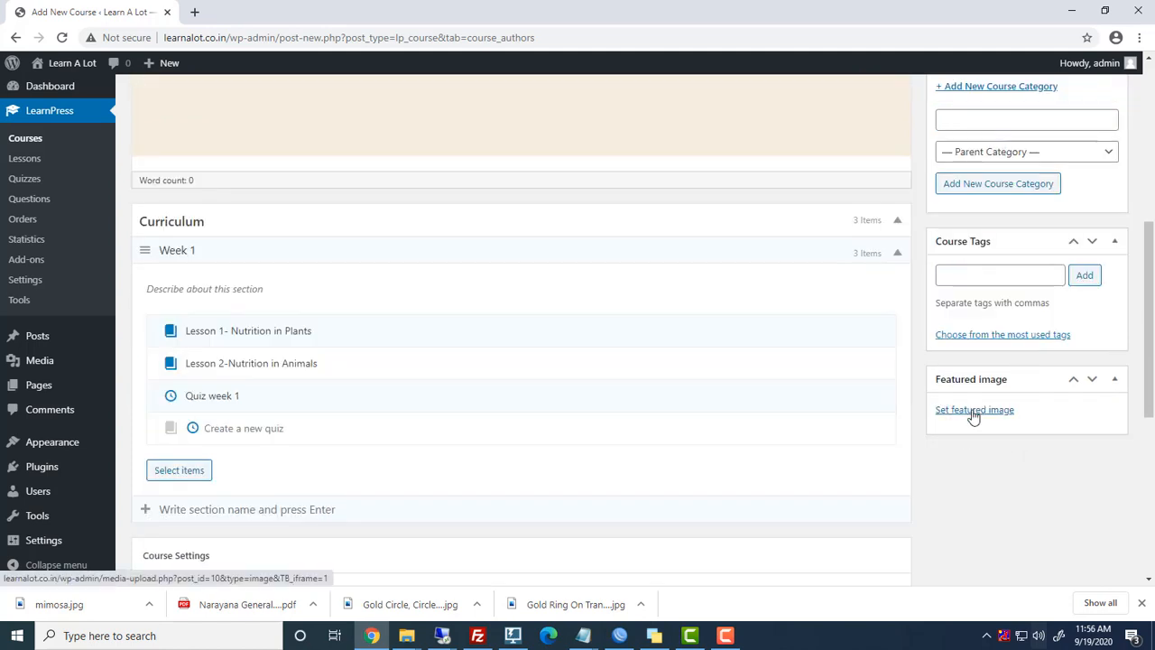
click(974, 410)
click(49, 126)
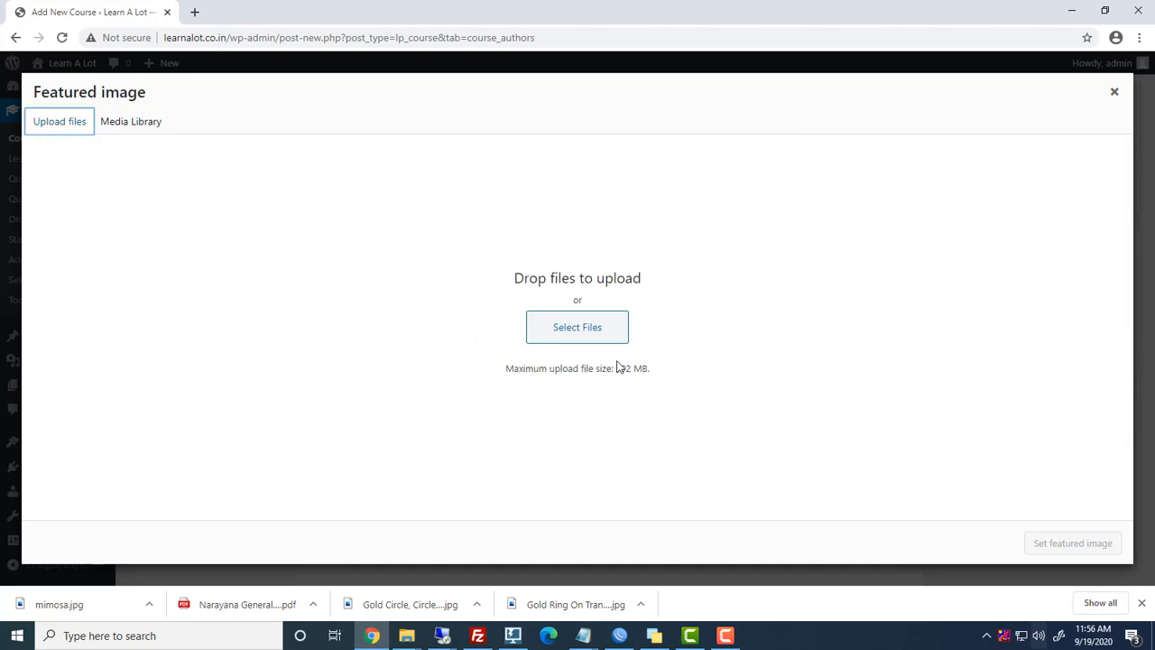
click(602, 333)
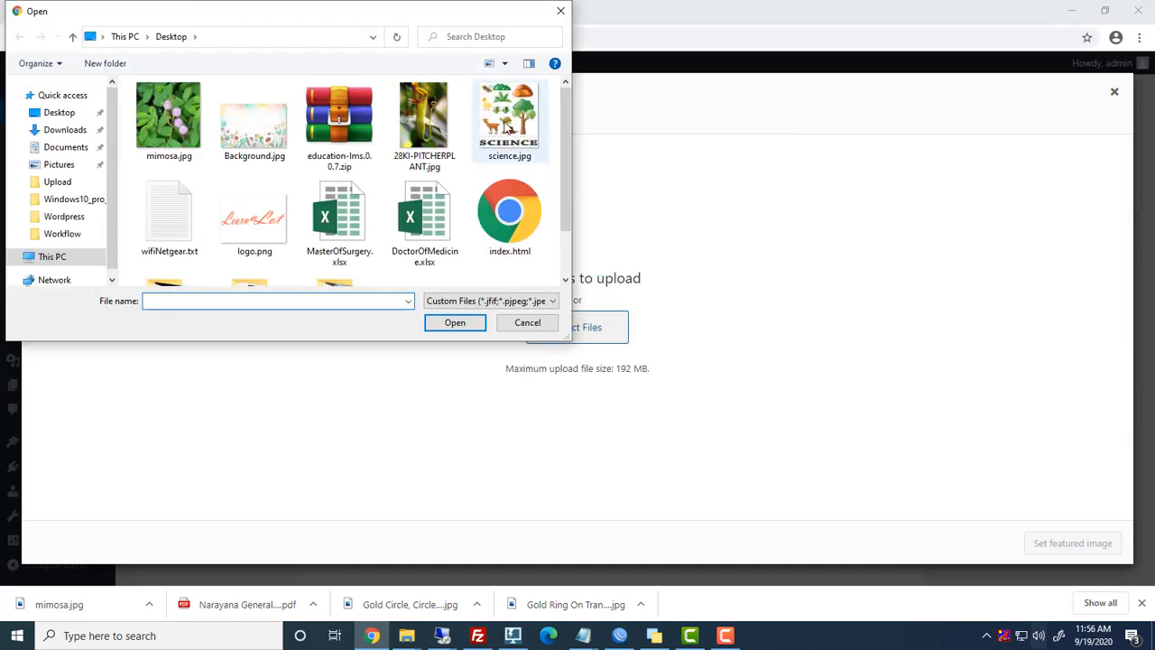
click(509, 122)
click(456, 323)
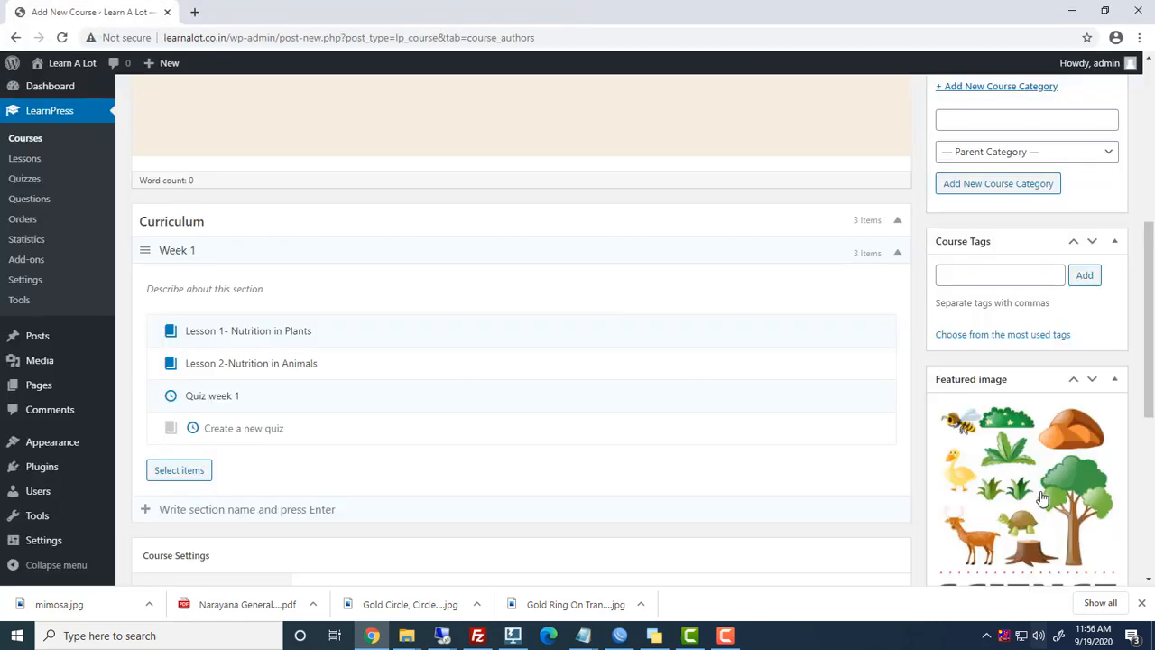
- Publish the Science course
scroll(1065, 460, down, 2)
scroll(1085, 489, up, 10)
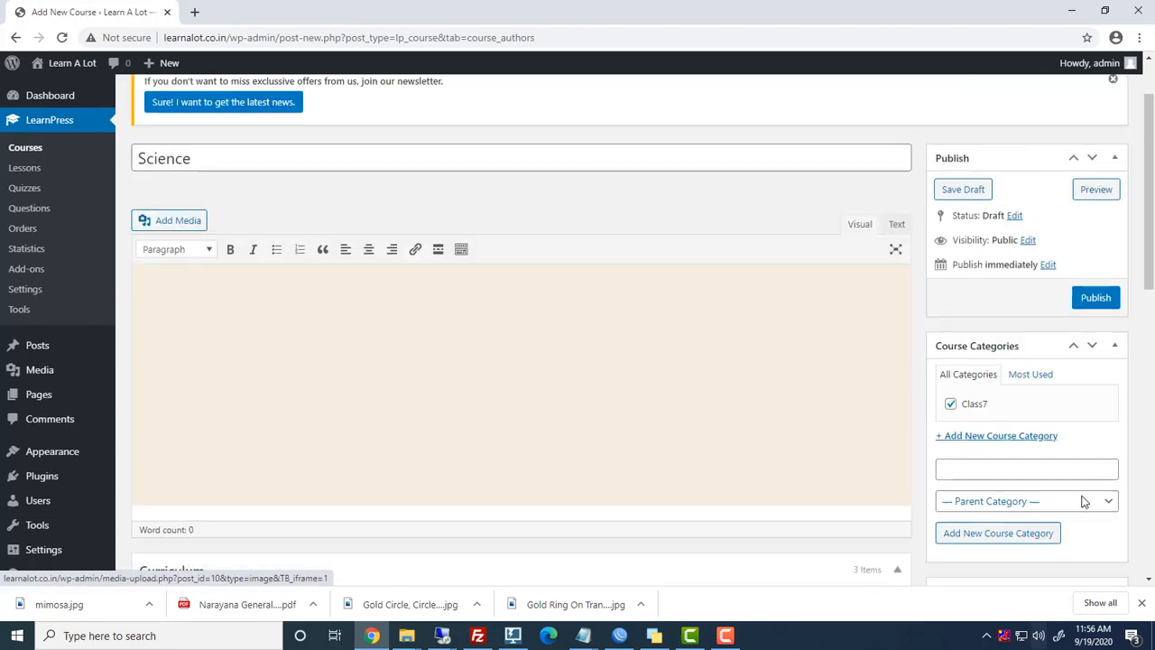
click(1096, 382)
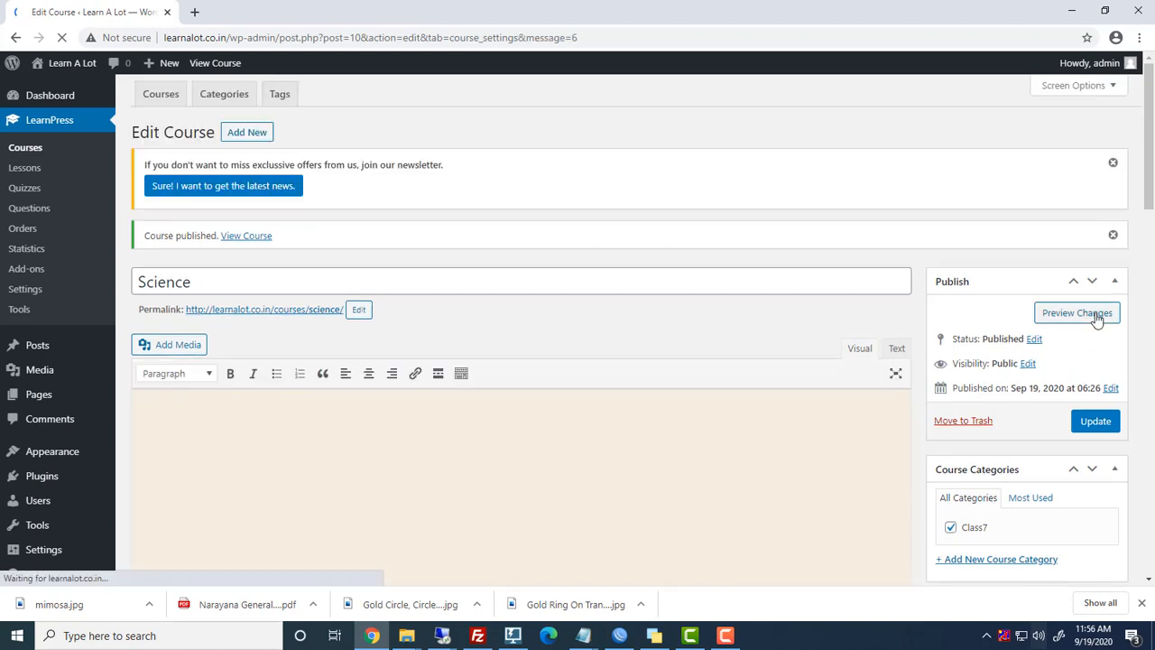
- Preview the Science course page and examine its breadcrumb trail and student count
click(1077, 313)
drag(408, 329, 481, 353)
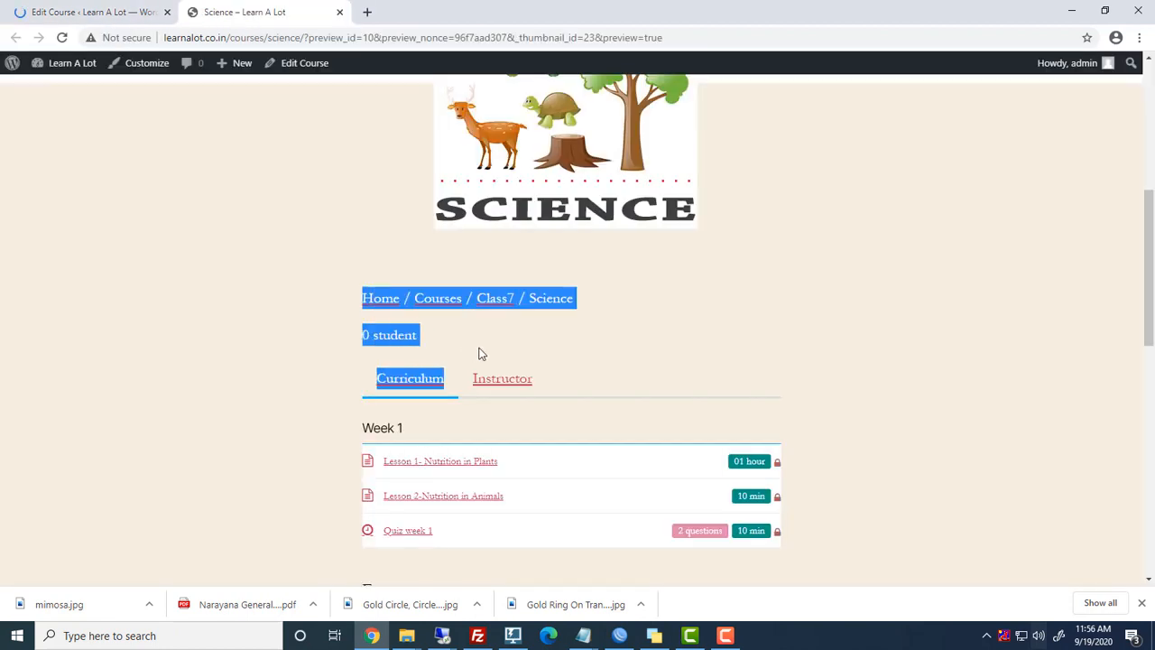
click(546, 341)
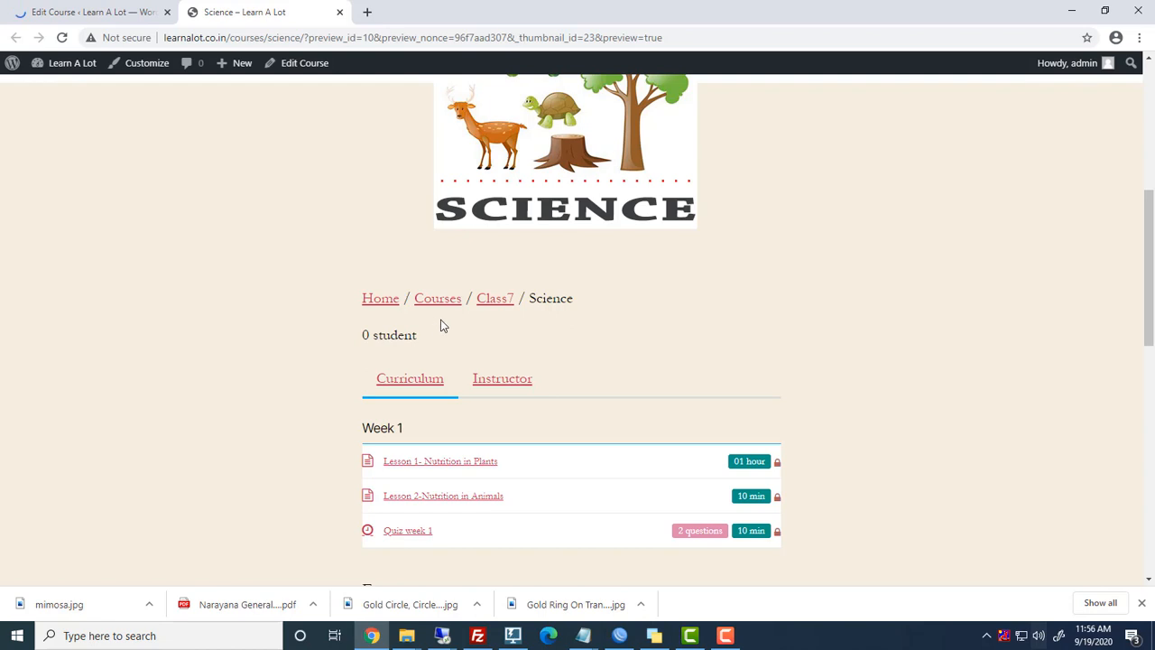
drag(434, 342, 351, 307)
- Add custom CSS in the theme Customizer that sets .learn-press-breadcrumb and .course-students to display: none
key(ctrl+shift+Tab)
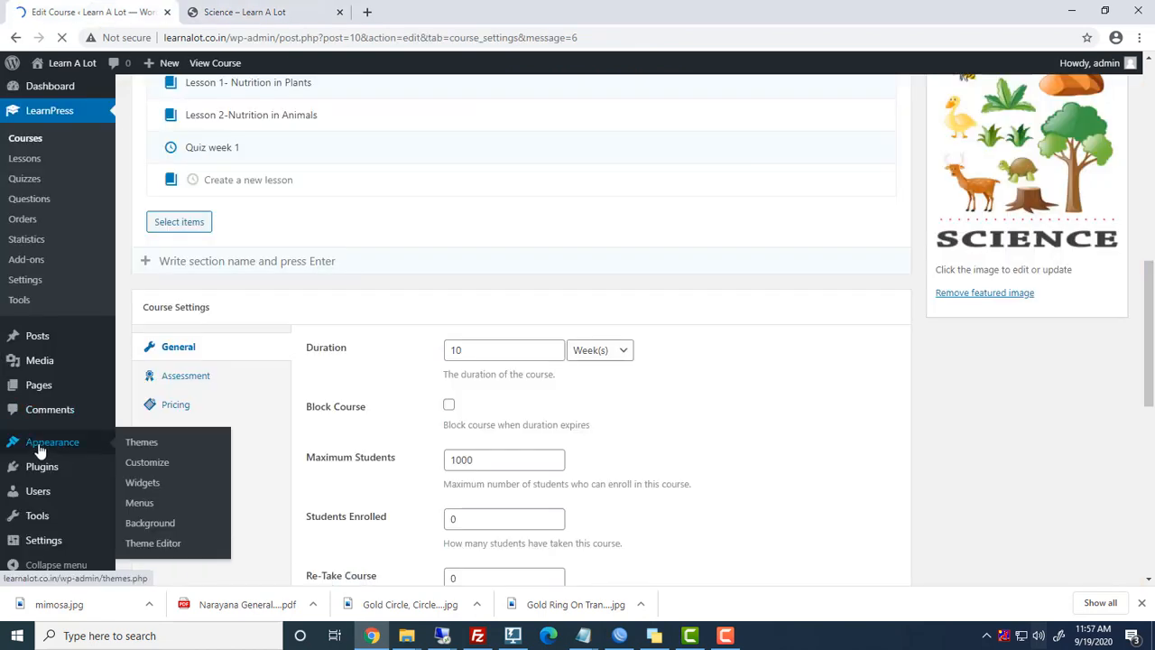
click(148, 465)
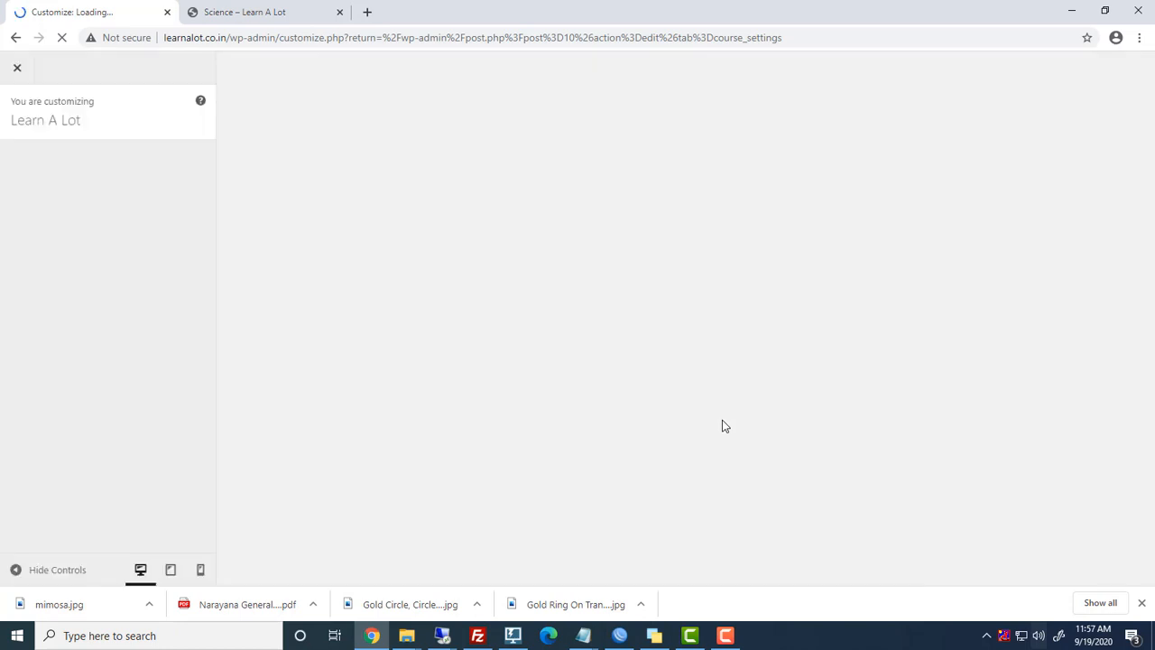
click(107, 475)
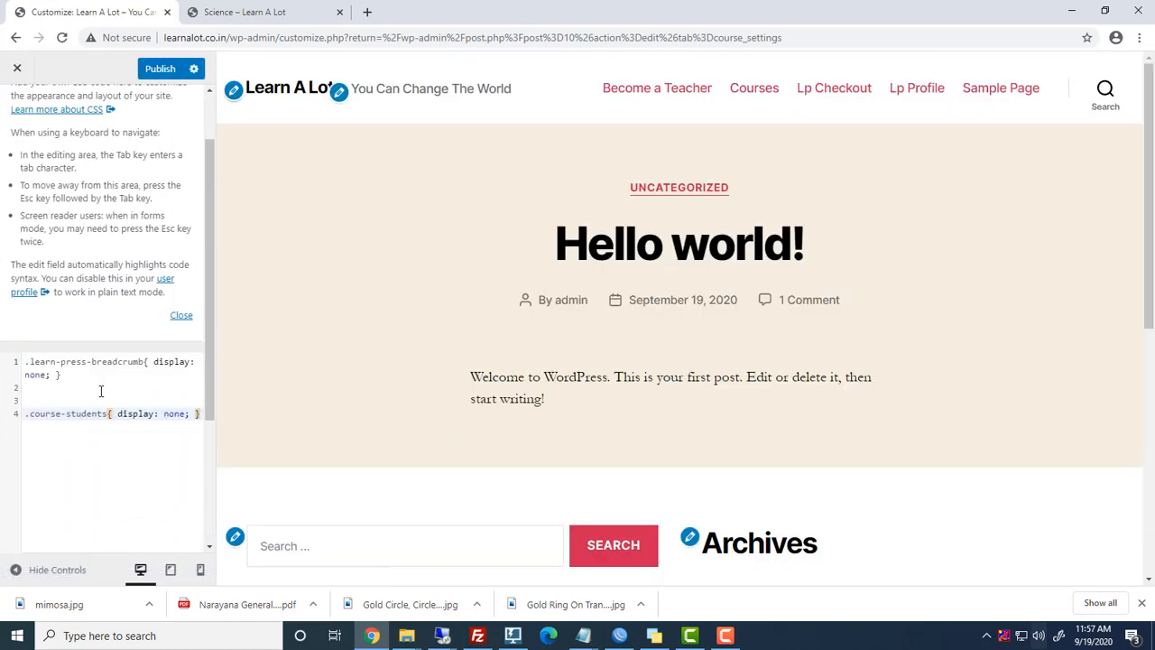
- Reload the Science course page to check the effect of the custom CSS
click(244, 11)
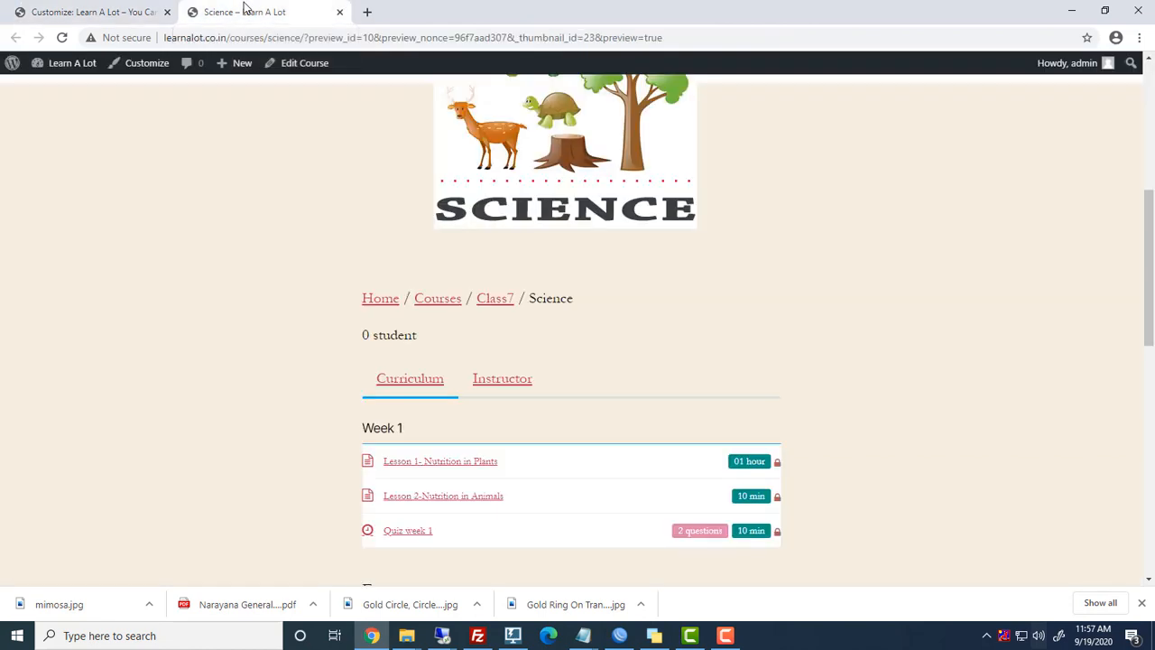
key(F5)
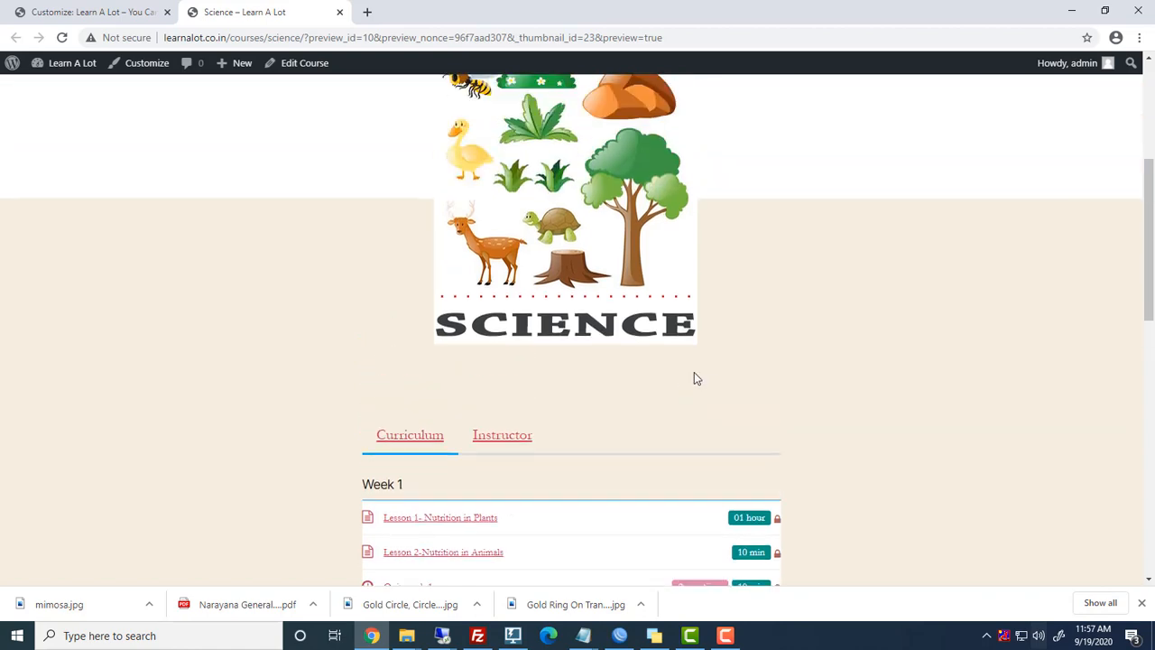
scroll(694, 373, up, 2)
scroll(694, 372, down, 2)
- Enroll in the Science course, check its remaining time and open Lesson 1- Nutrition in Plants
click(394, 567)
scroll(655, 498, down, 9)
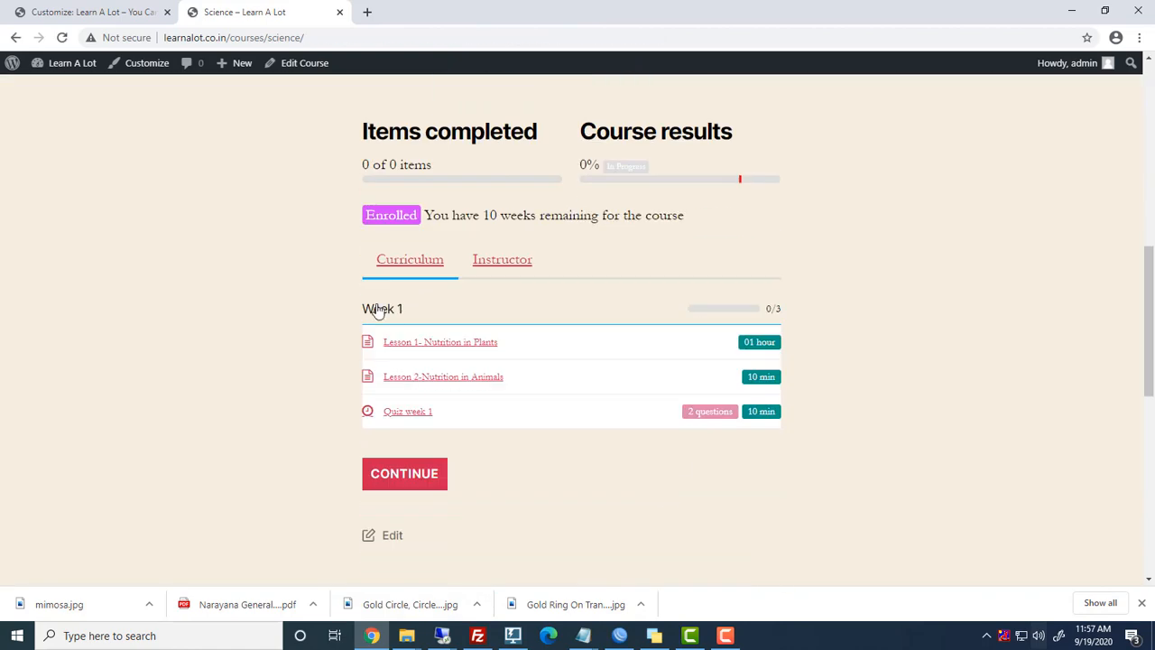
drag(426, 216, 686, 217)
click(1039, 302)
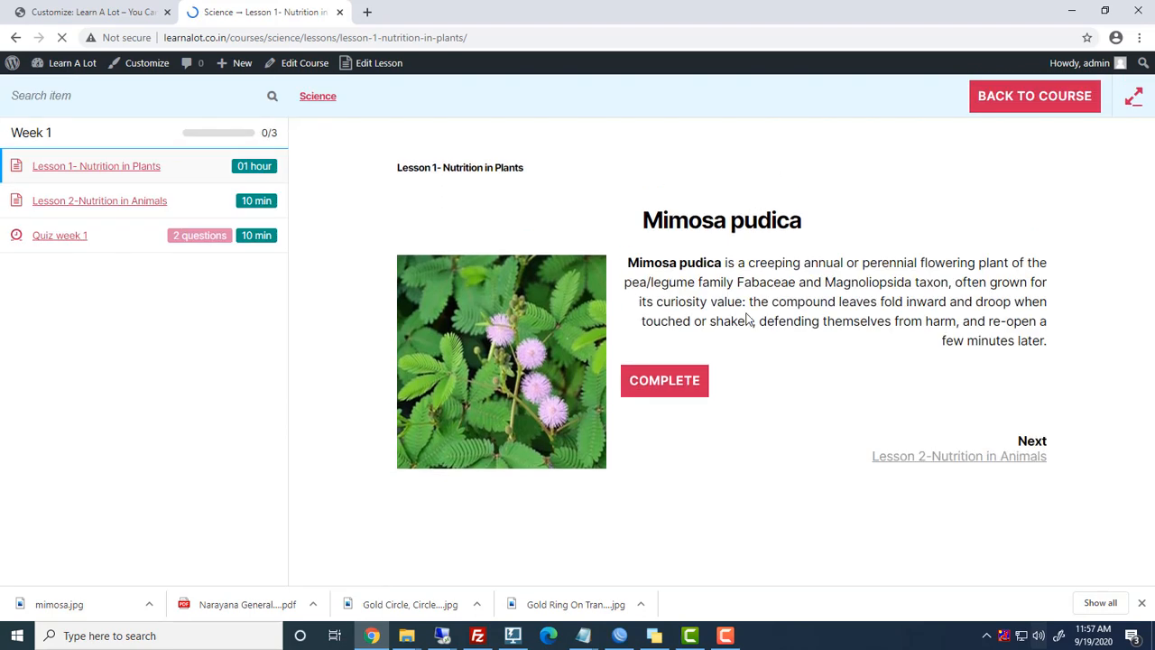
- Start Quiz week 1 and answer True to the question on whether the pitcher plant eats insects
click(97, 200)
click(59, 235)
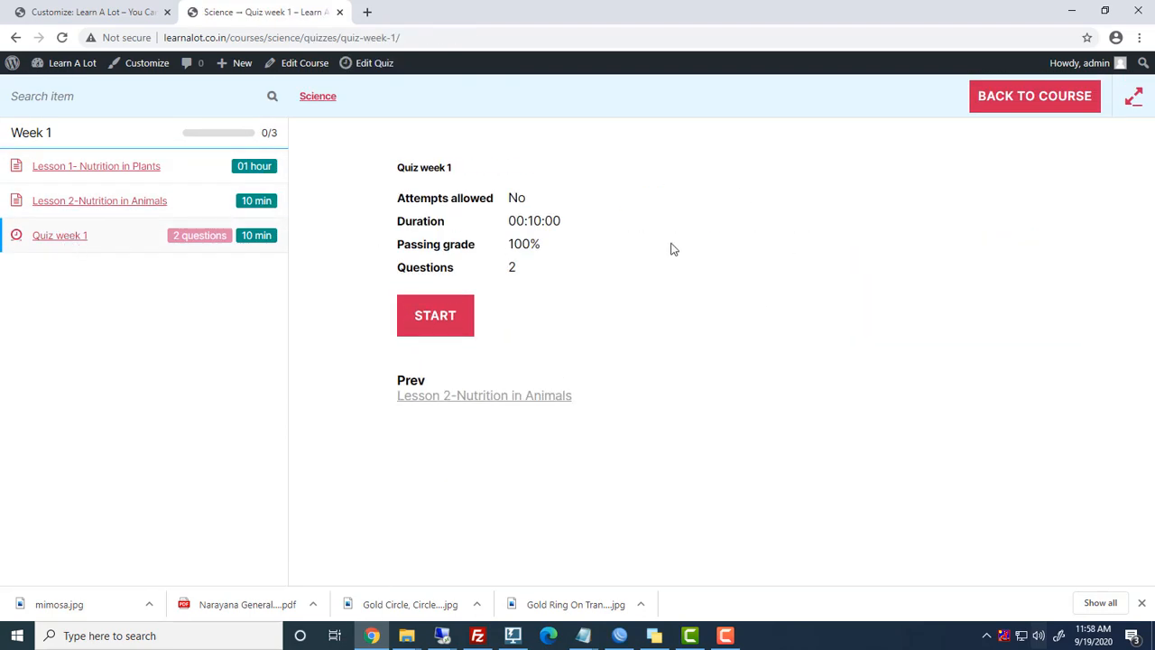
click(438, 329)
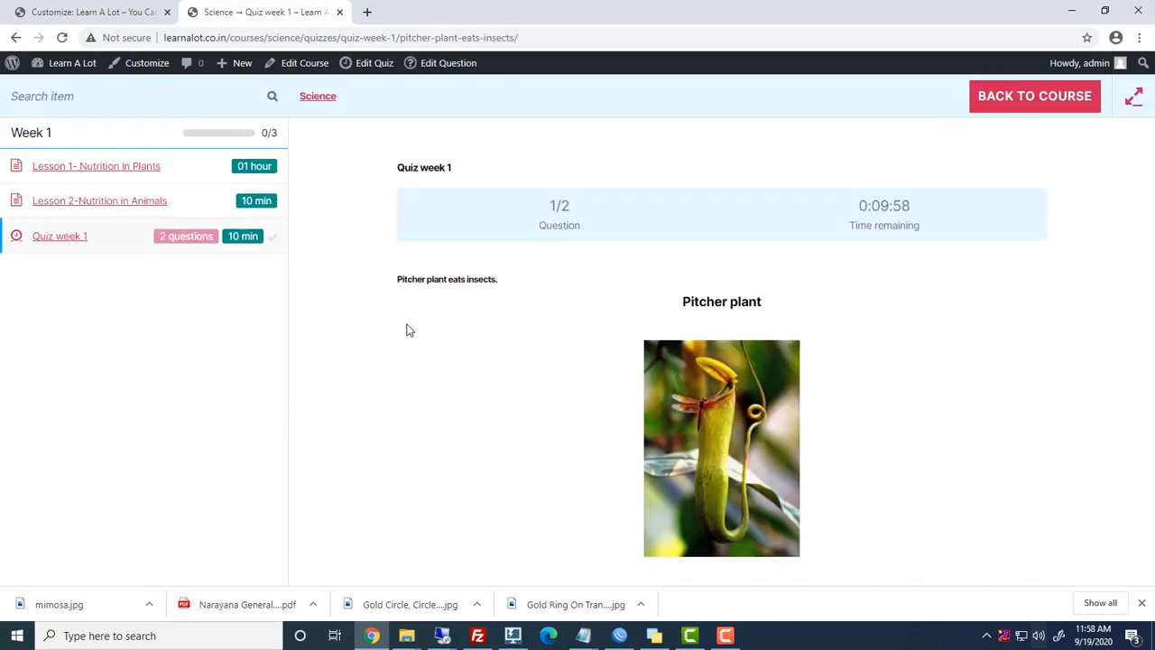
scroll(469, 343, down, 3)
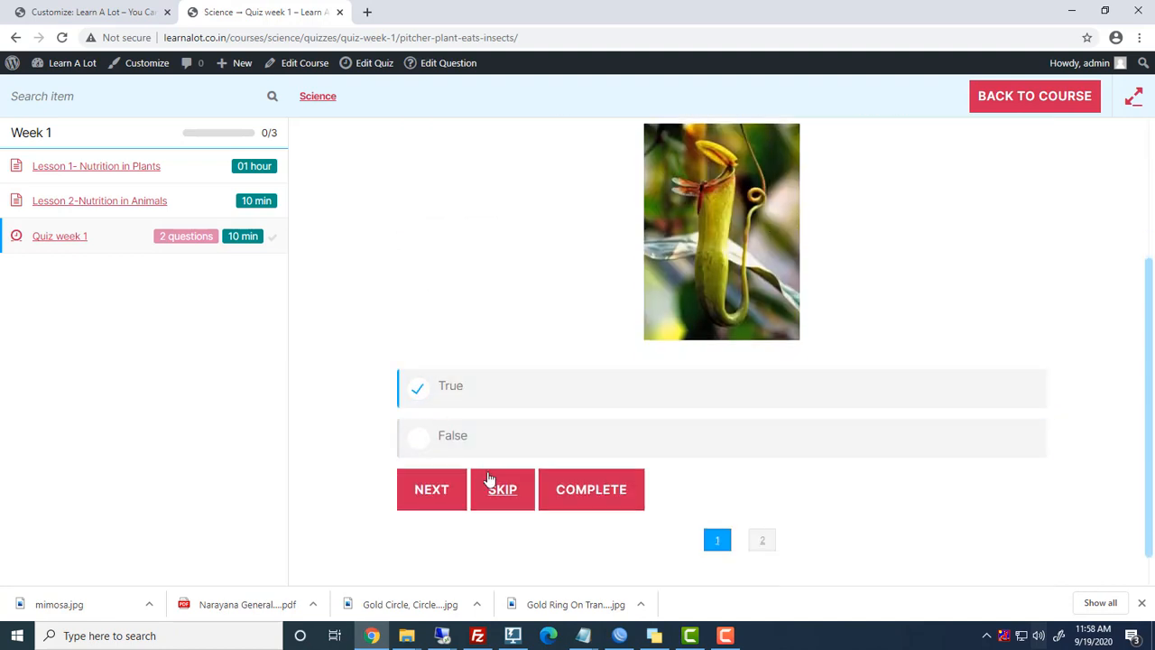
click(431, 489)
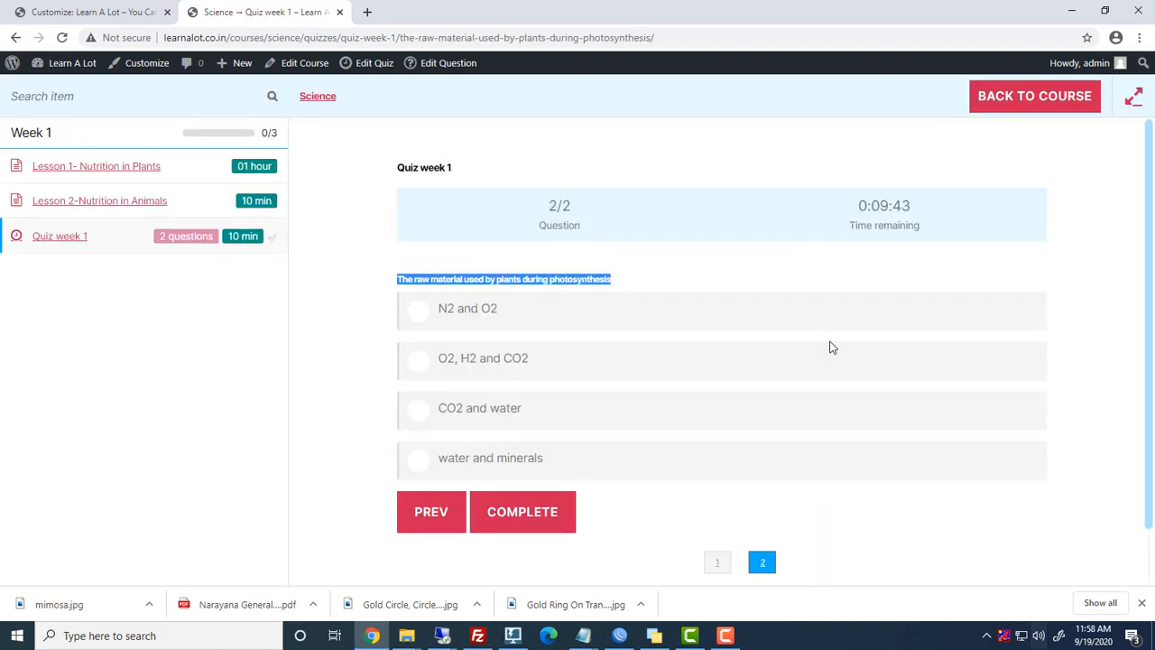
- Answer "CO2 and water" to the photosynthesis question, complete the quiz and review the grade
scroll(439, 264, down, 1)
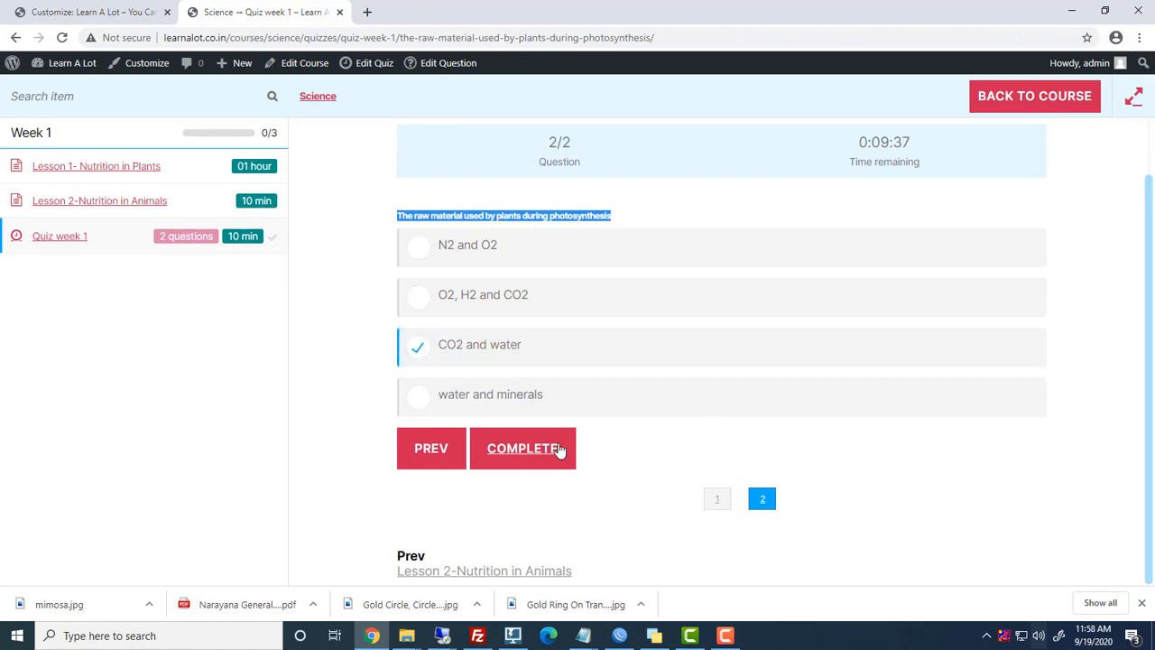
click(560, 451)
drag(667, 335, 798, 336)
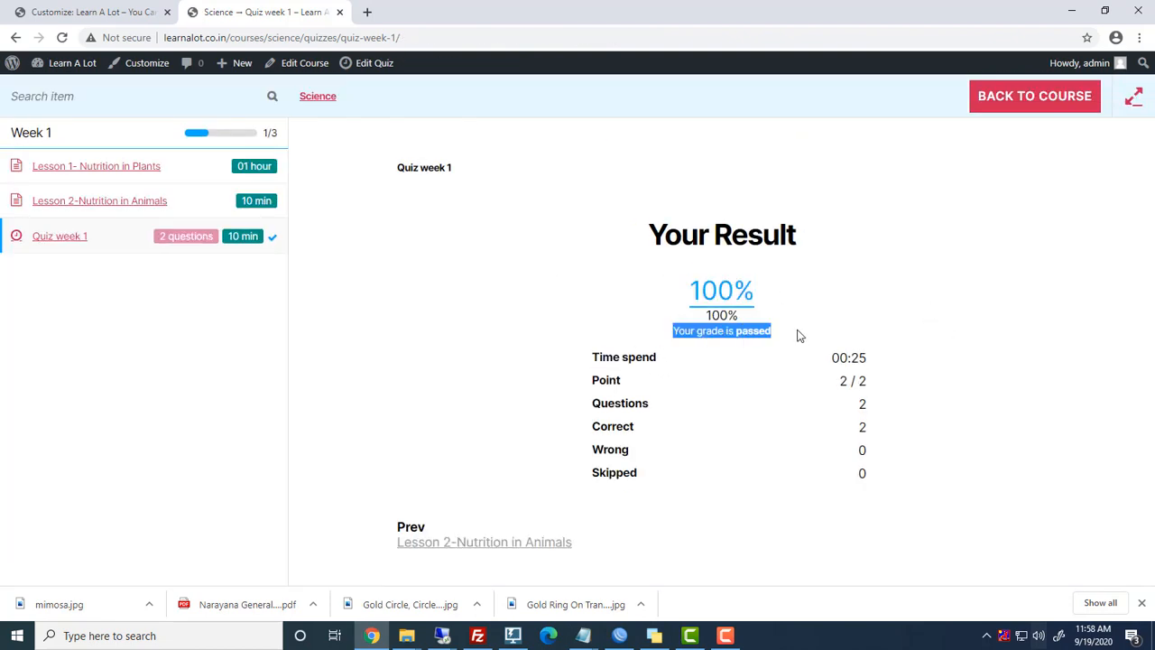
click(798, 336)
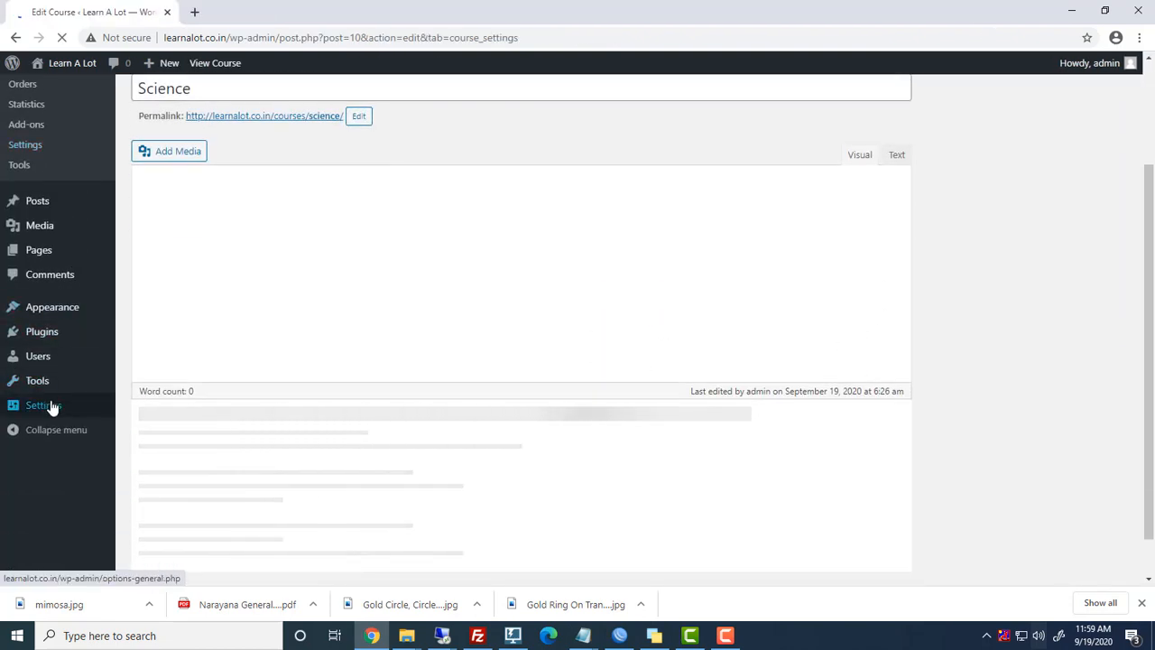
- Upload and install the theme file education-lms.0.0.7.zip
mouse_move(26, 312)
click(135, 306)
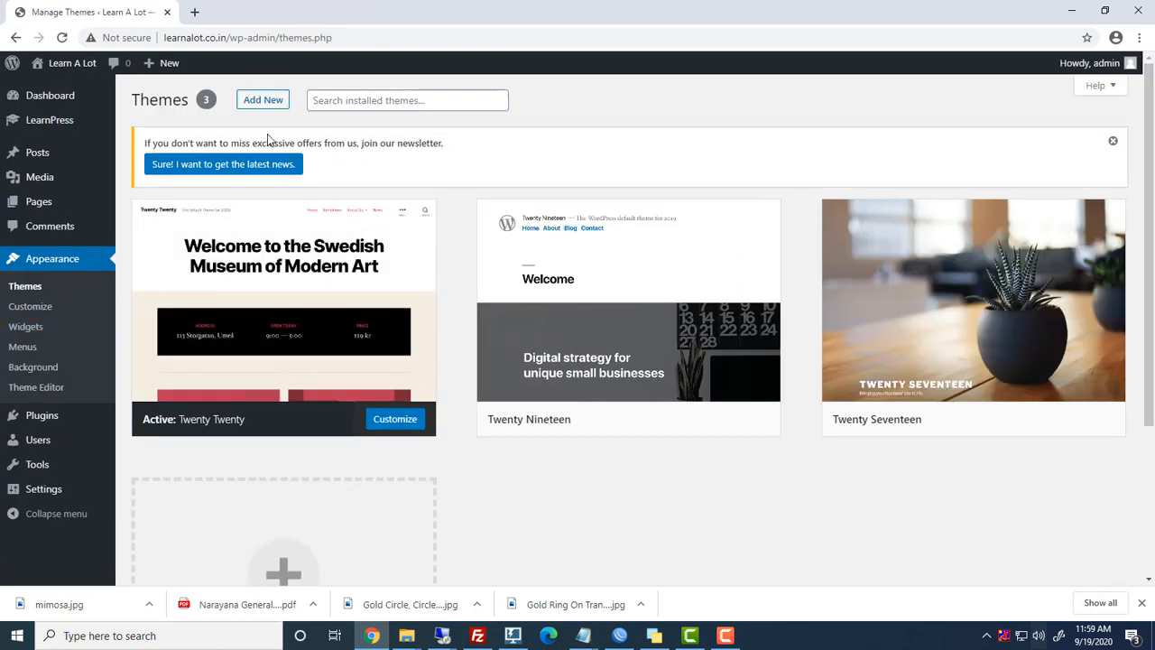
click(268, 108)
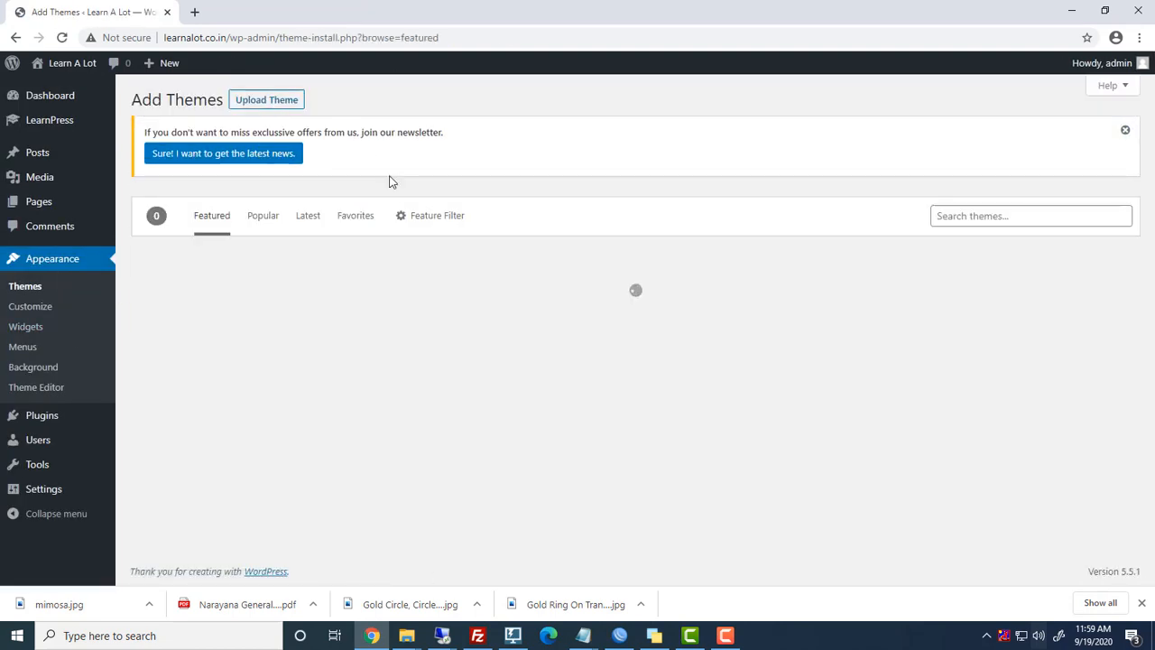
click(271, 102)
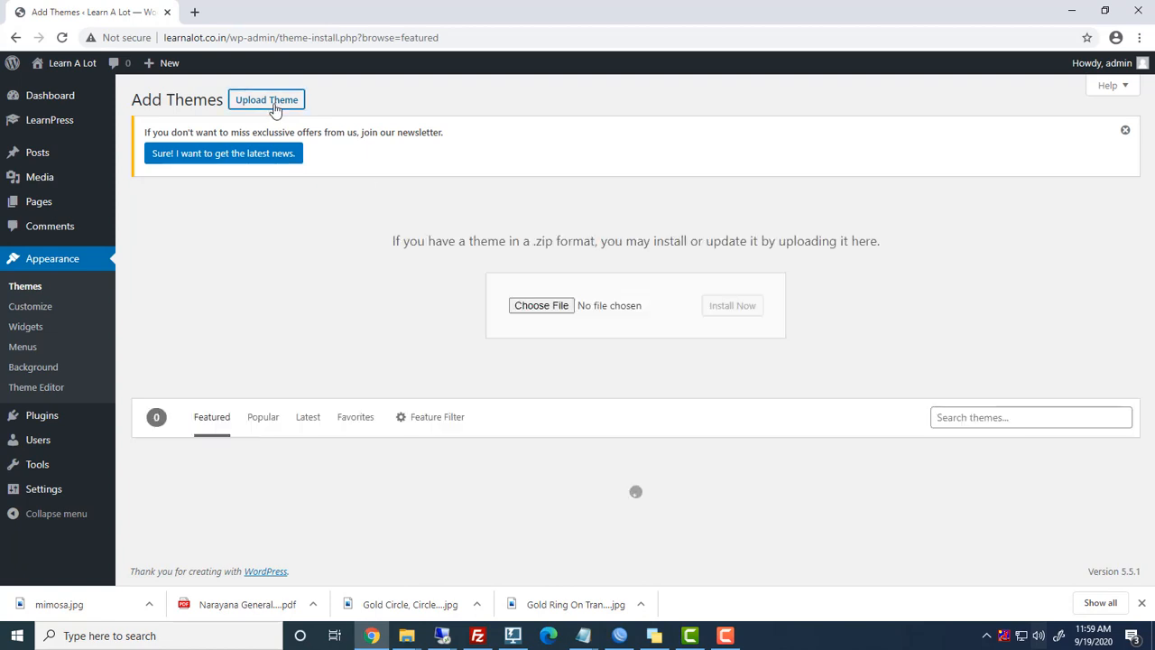
click(541, 305)
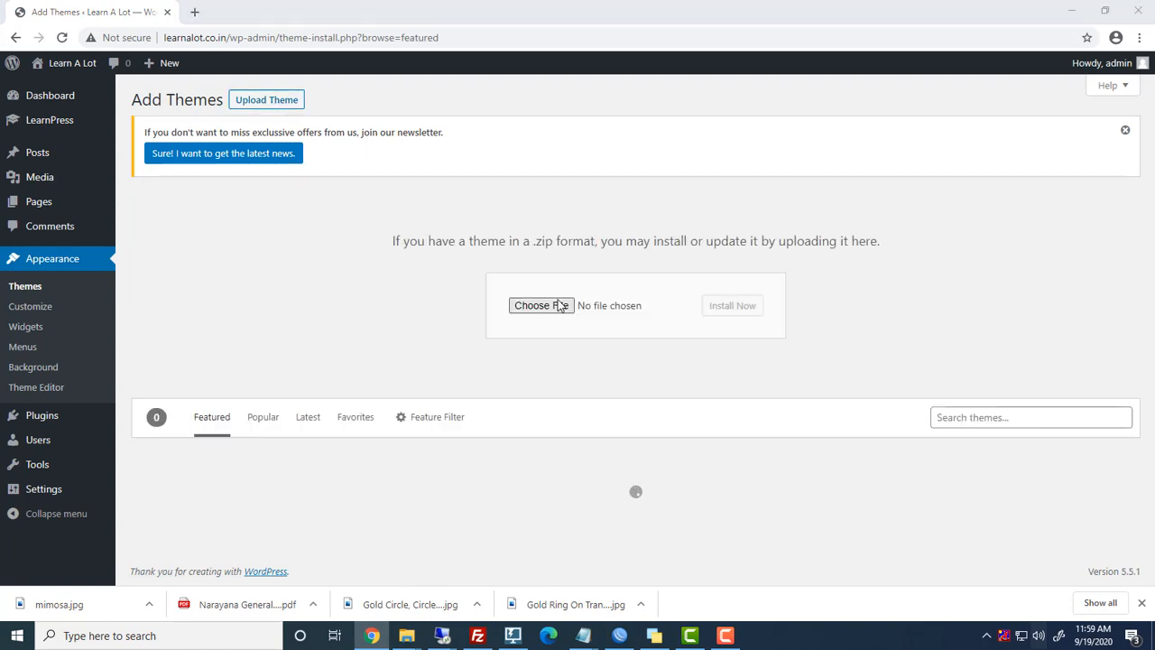
double_click(153, 115)
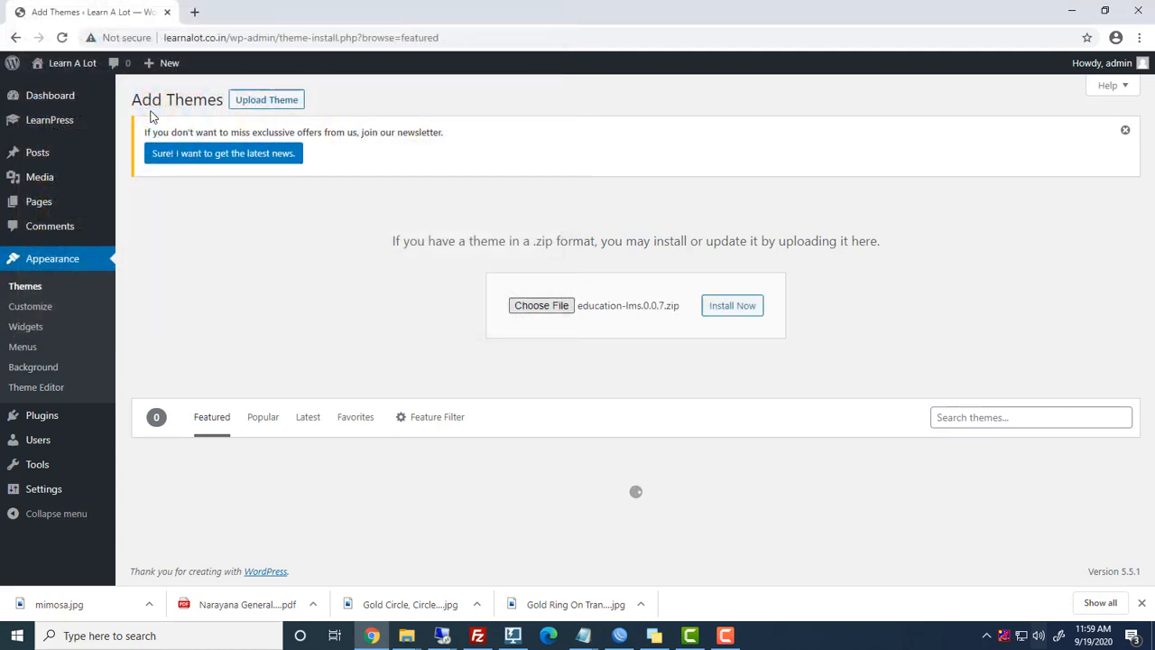
click(748, 311)
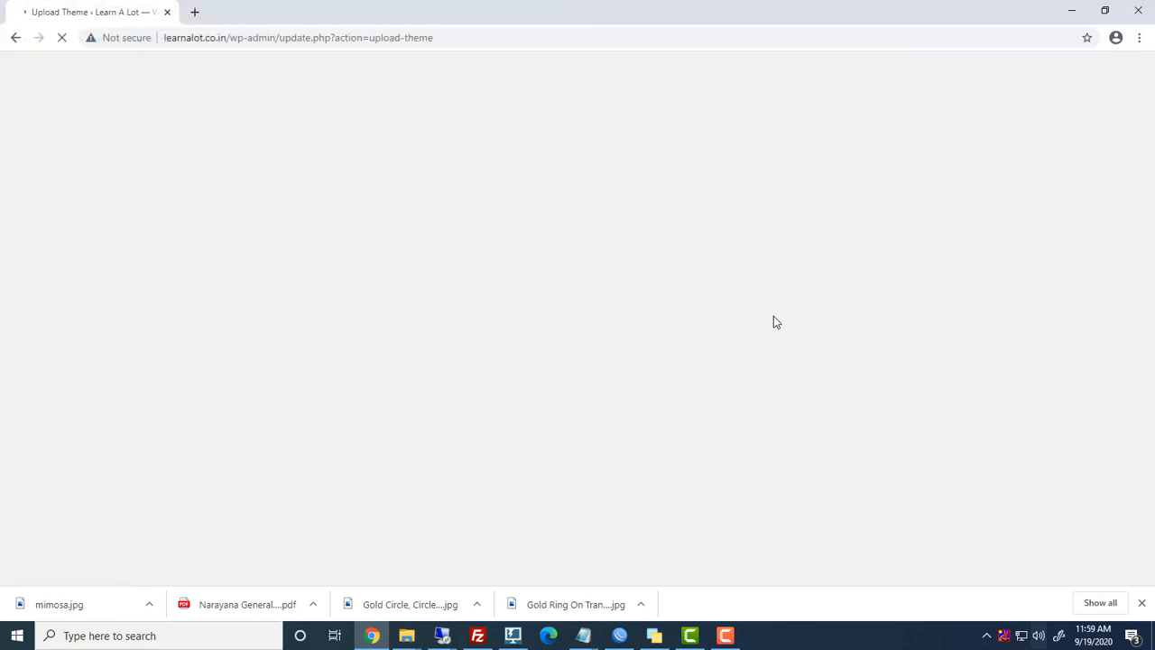
- Set the site's permalink structure to Post name and save the changes
mouse_move(57, 495)
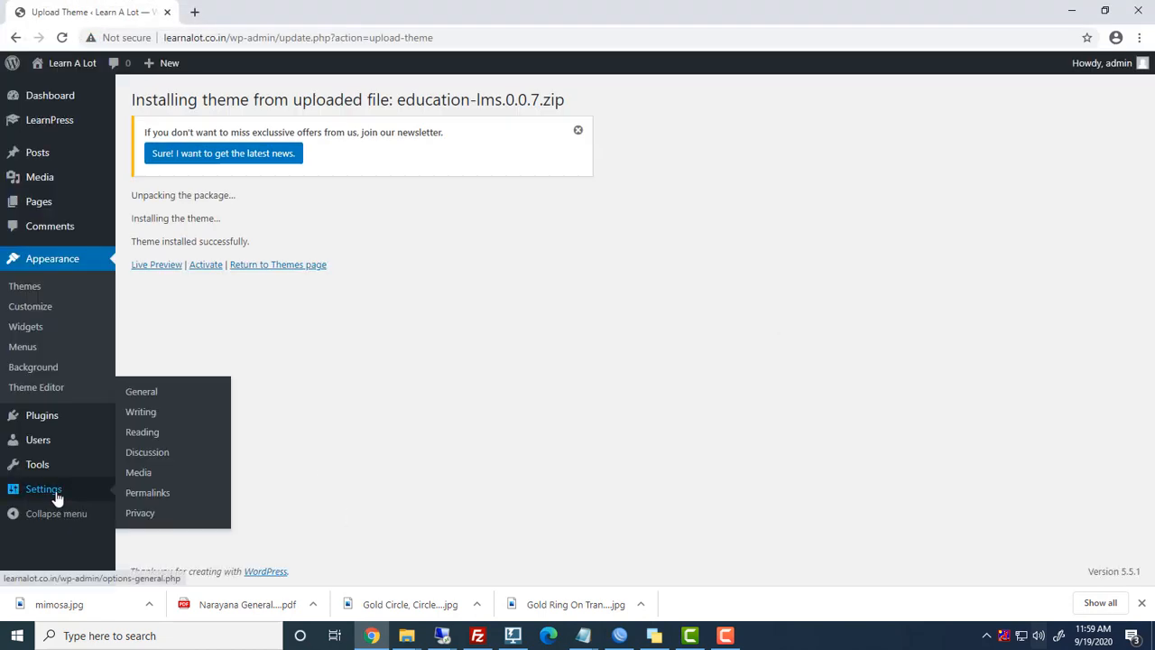
click(144, 501)
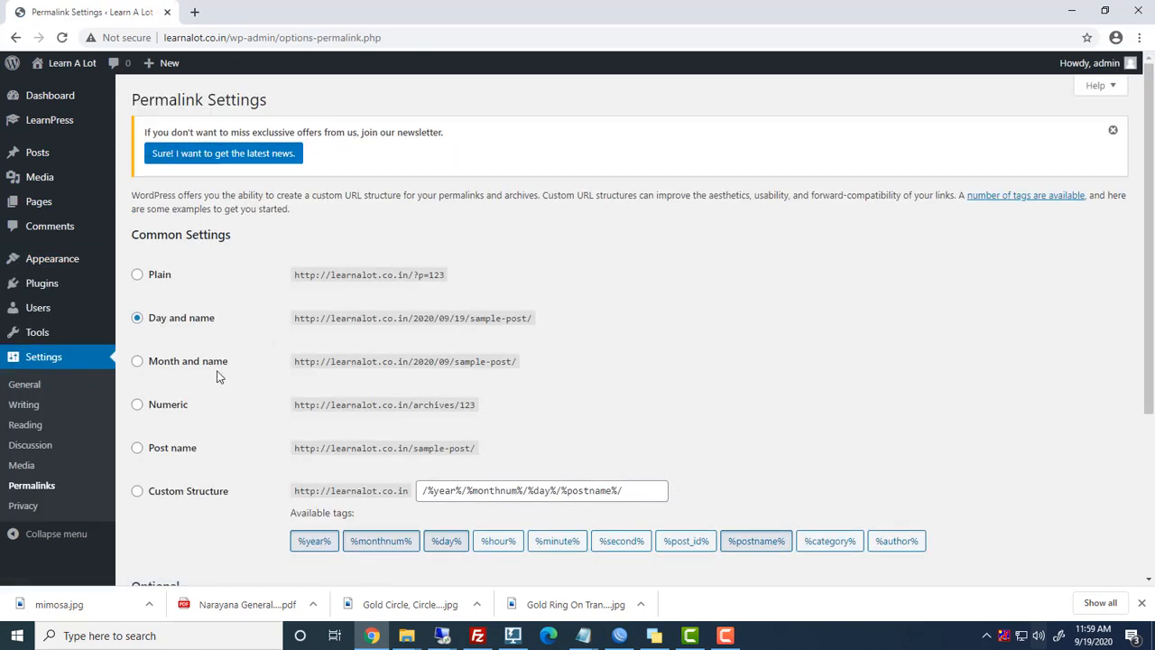
scroll(218, 388, down, 1)
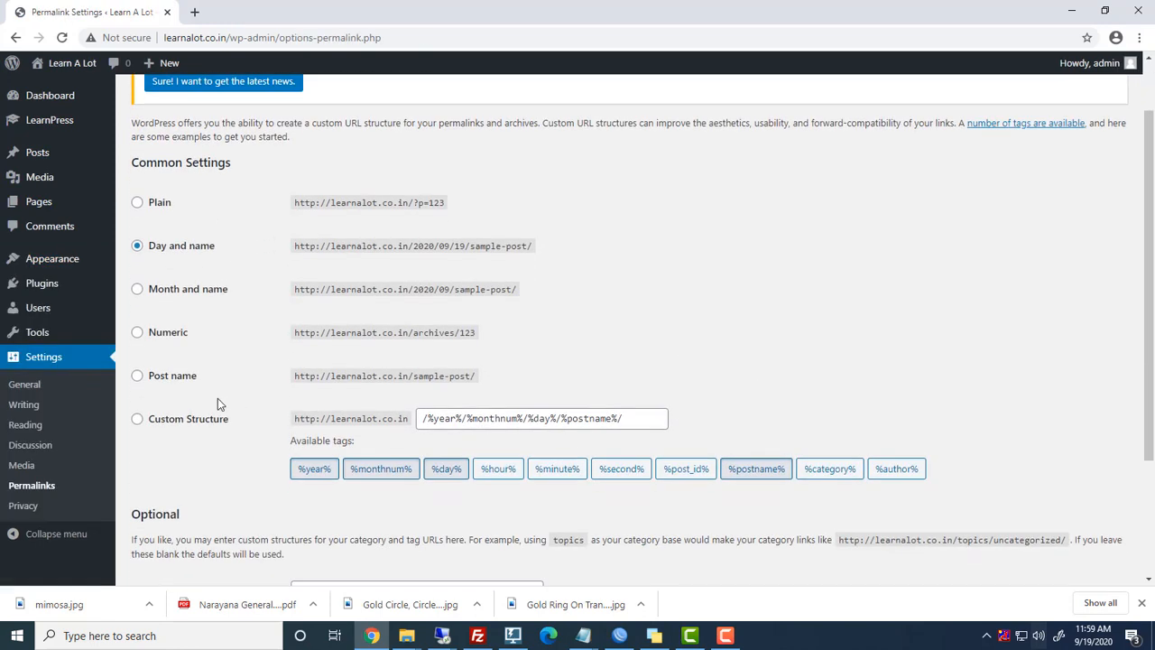
click(136, 377)
scroll(276, 451, down, 2)
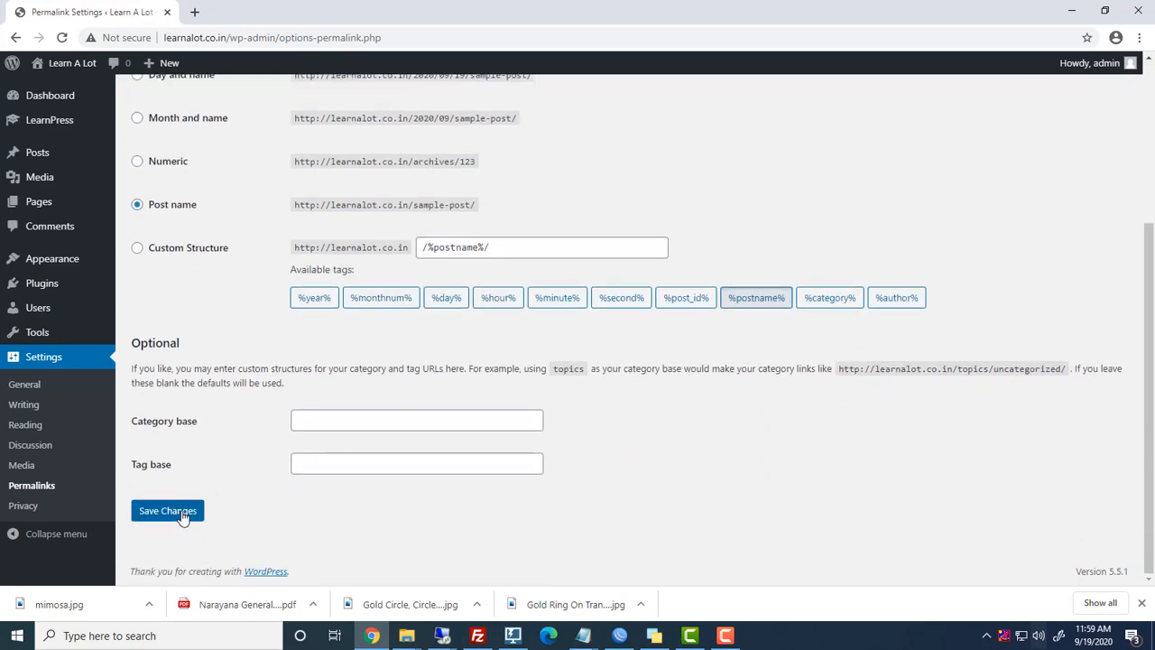
click(181, 512)
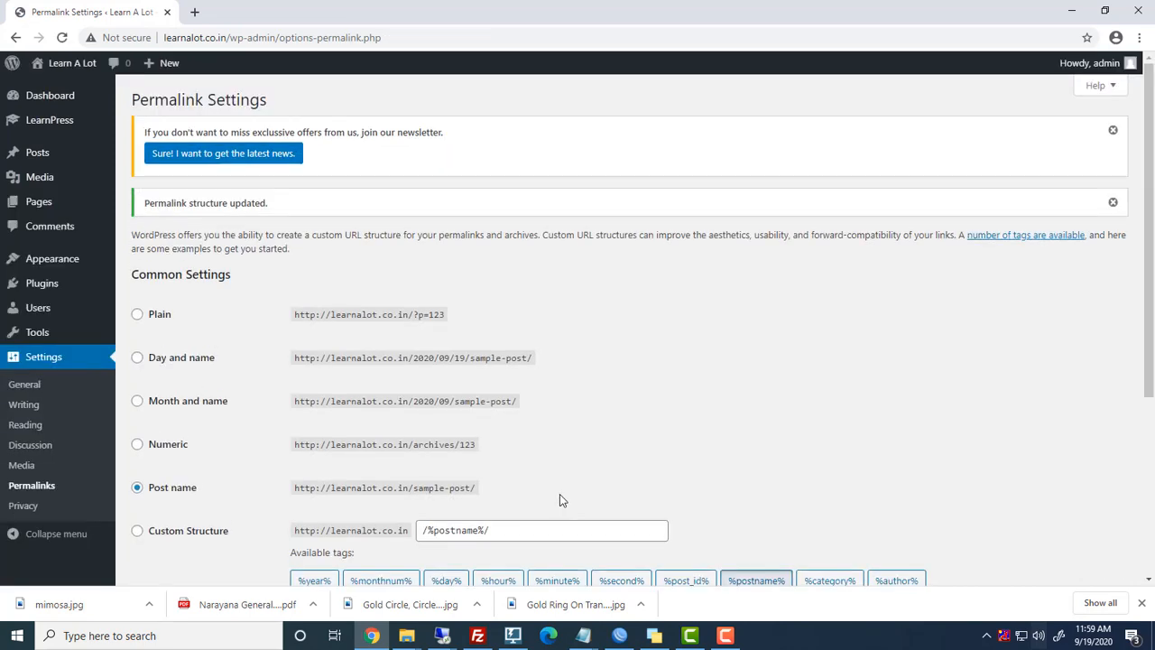
- Activate the Education LMS theme for the site
mouse_move(76, 262)
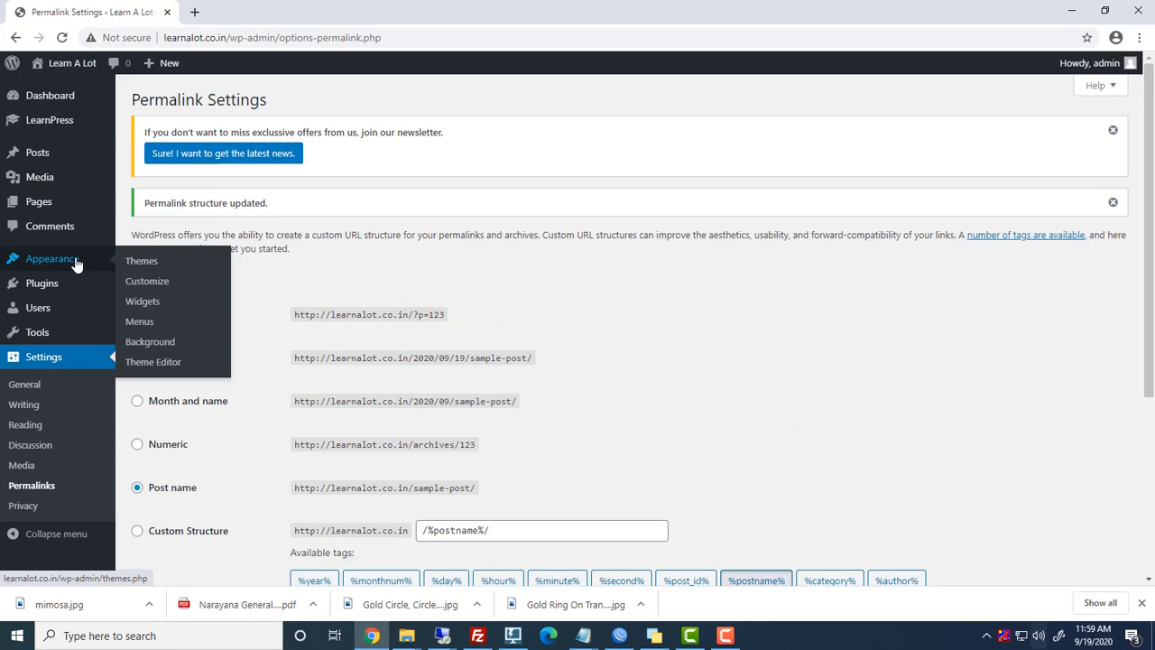
click(140, 262)
click(671, 420)
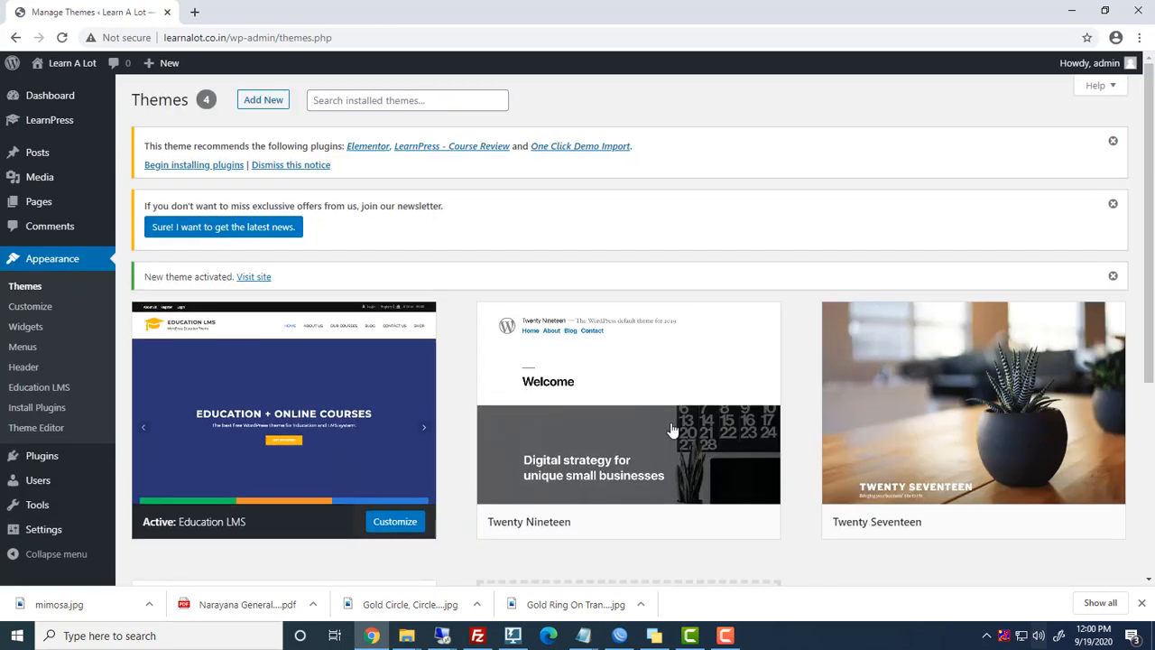
- Find the Elementor Website Builder plugin in the plugin directory, then install and activate it
scroll(492, 306, down, 2)
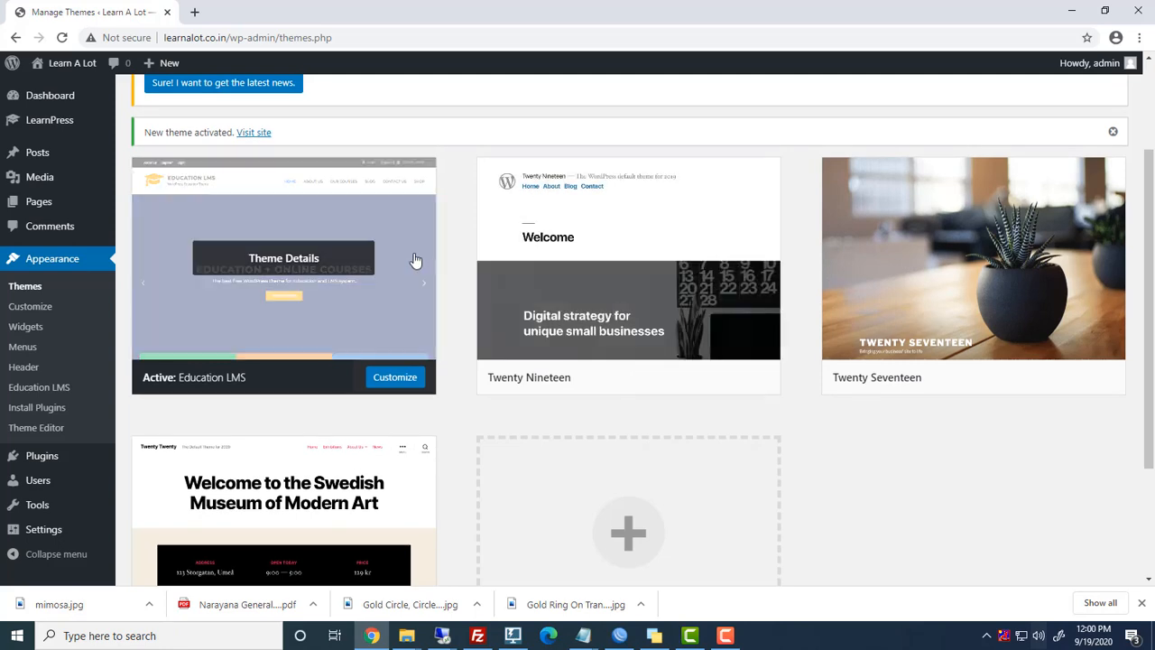
click(197, 12)
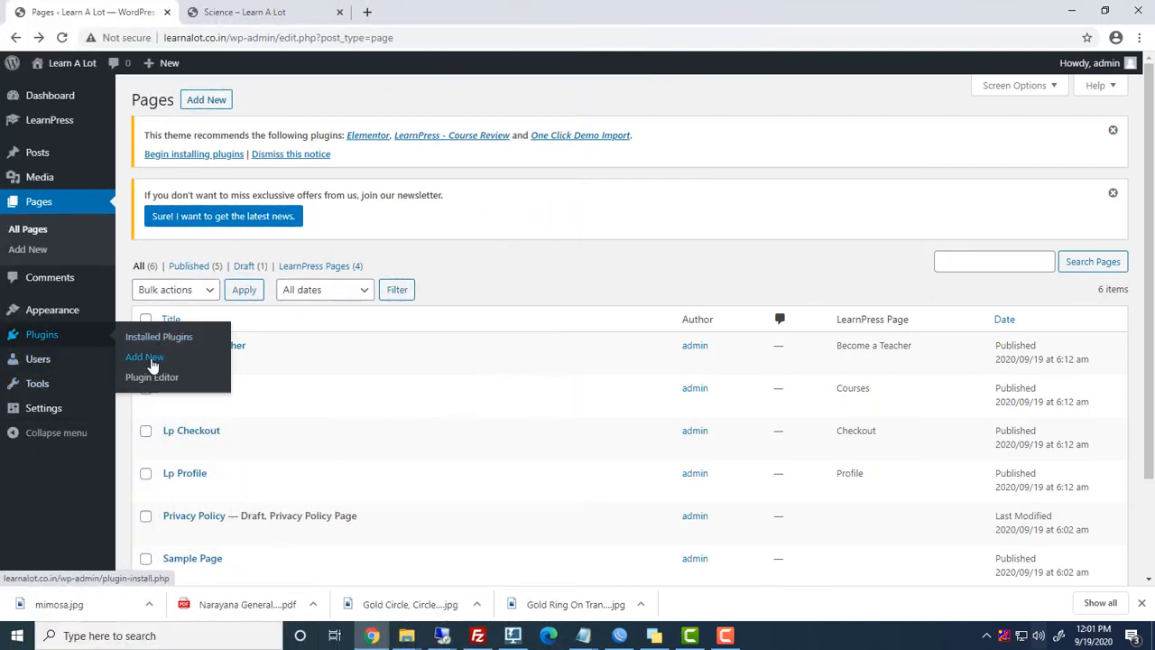
click(146, 358)
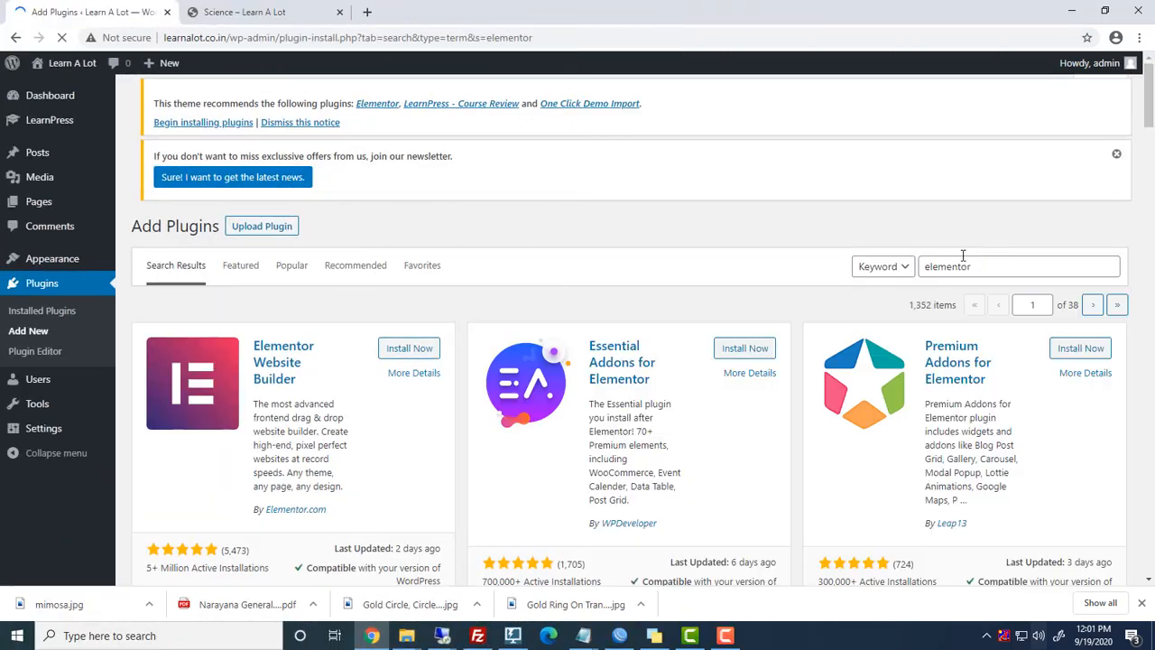
click(419, 354)
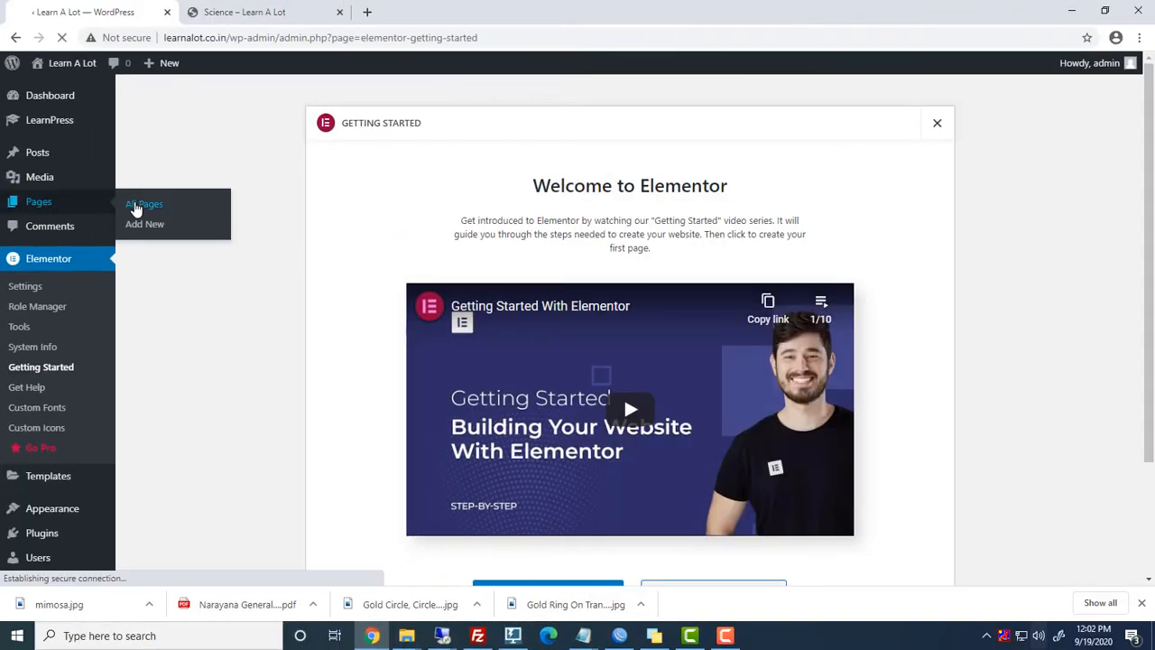
- Create a new page titled "Home" and open it for editing with Elementor
click(135, 205)
click(213, 99)
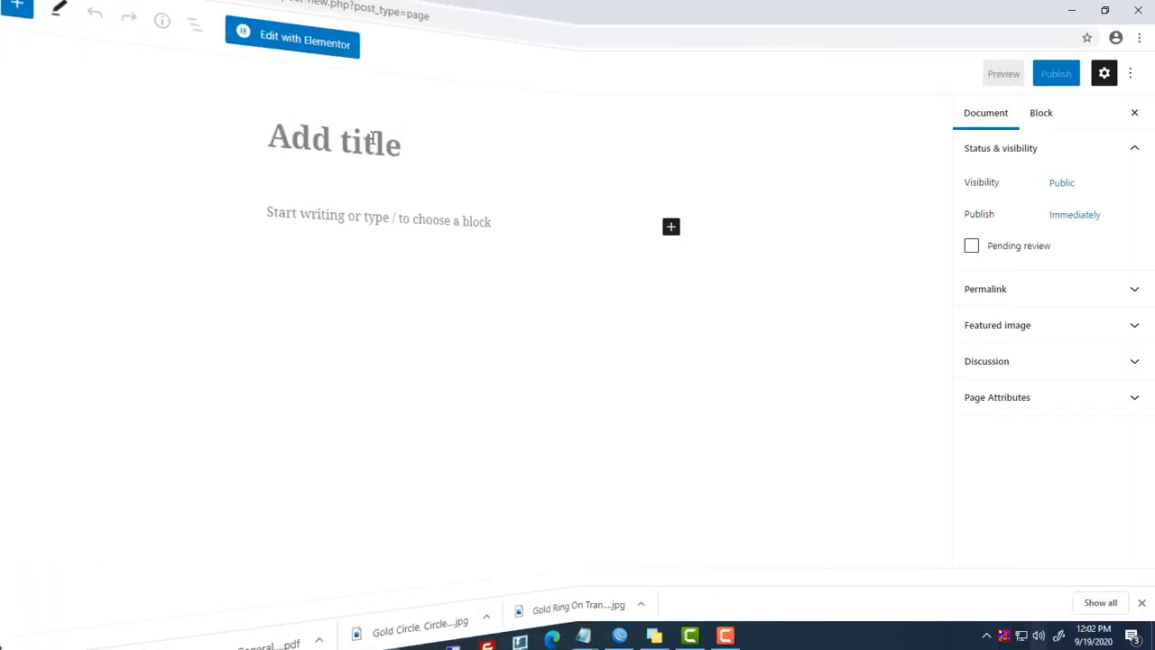
text(Home)
click(298, 74)
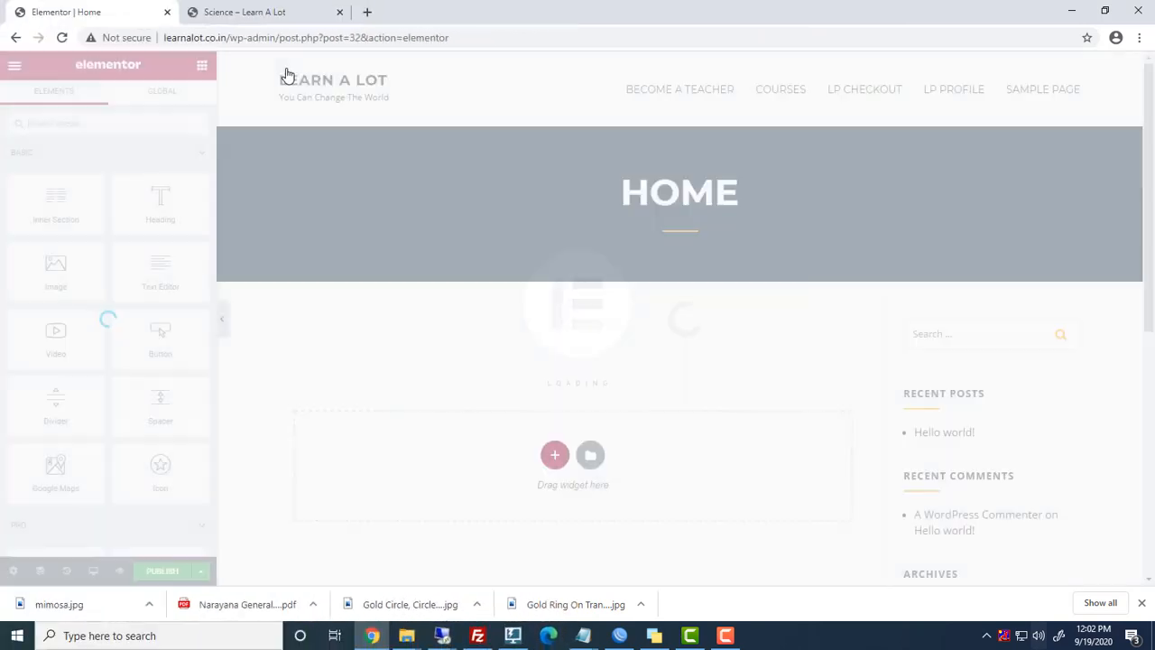
- Add a single-column section to the Home page and place a Featured Slider widget in it
click(555, 383)
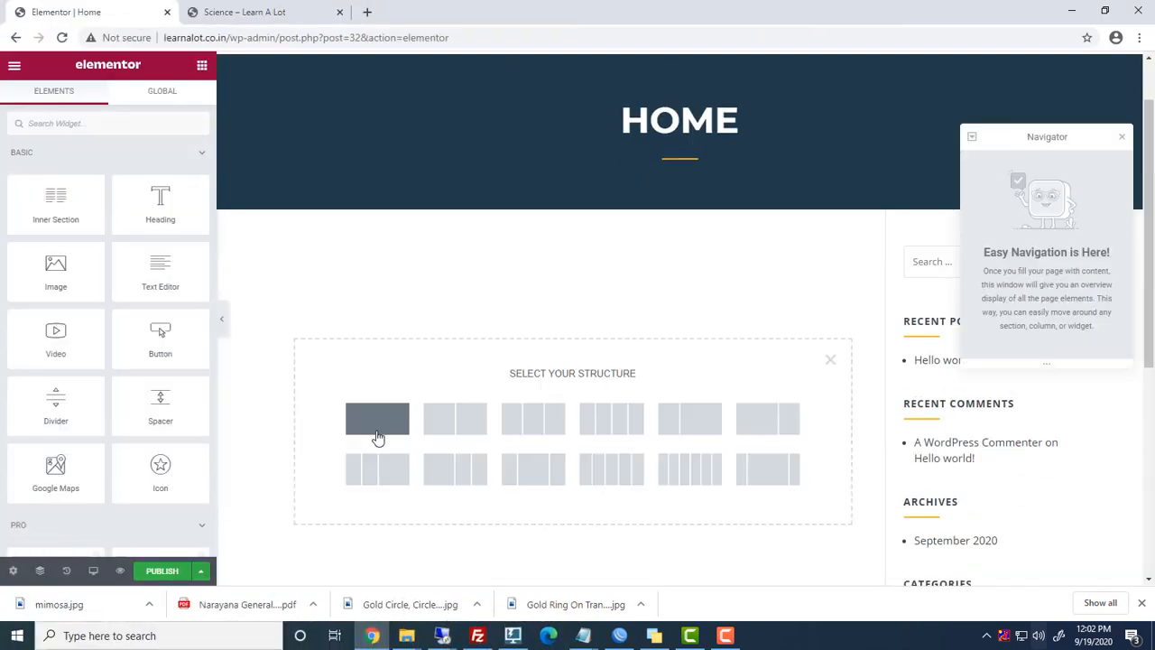
click(376, 420)
click(134, 183)
click(131, 204)
click(572, 280)
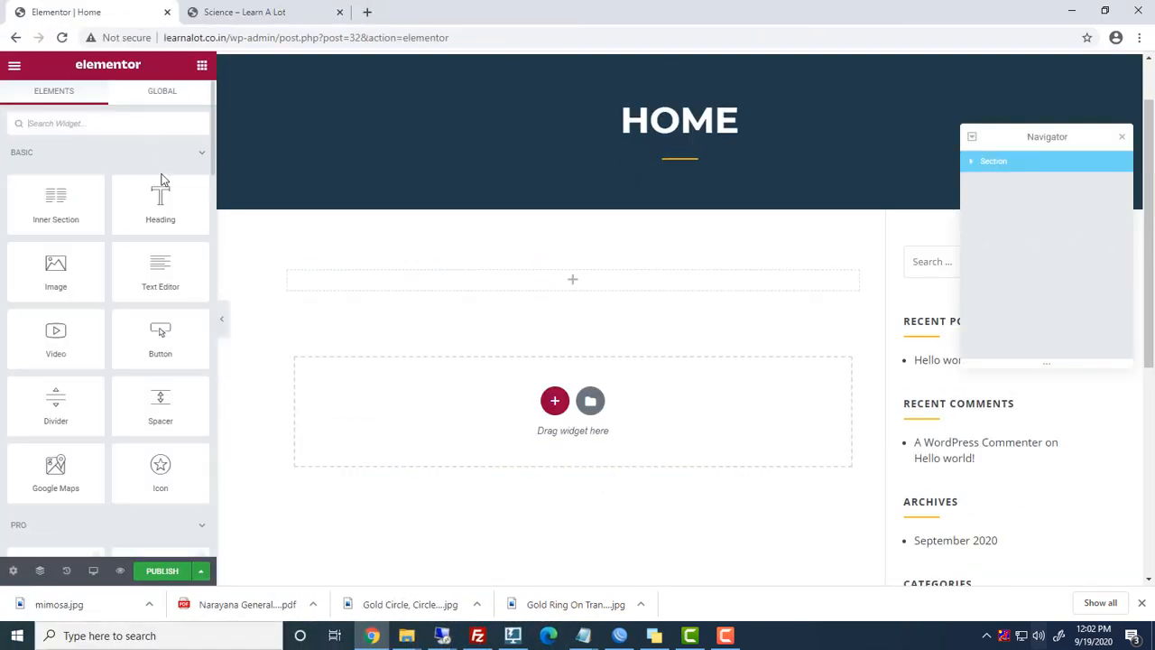
click(76, 124)
text(slide)
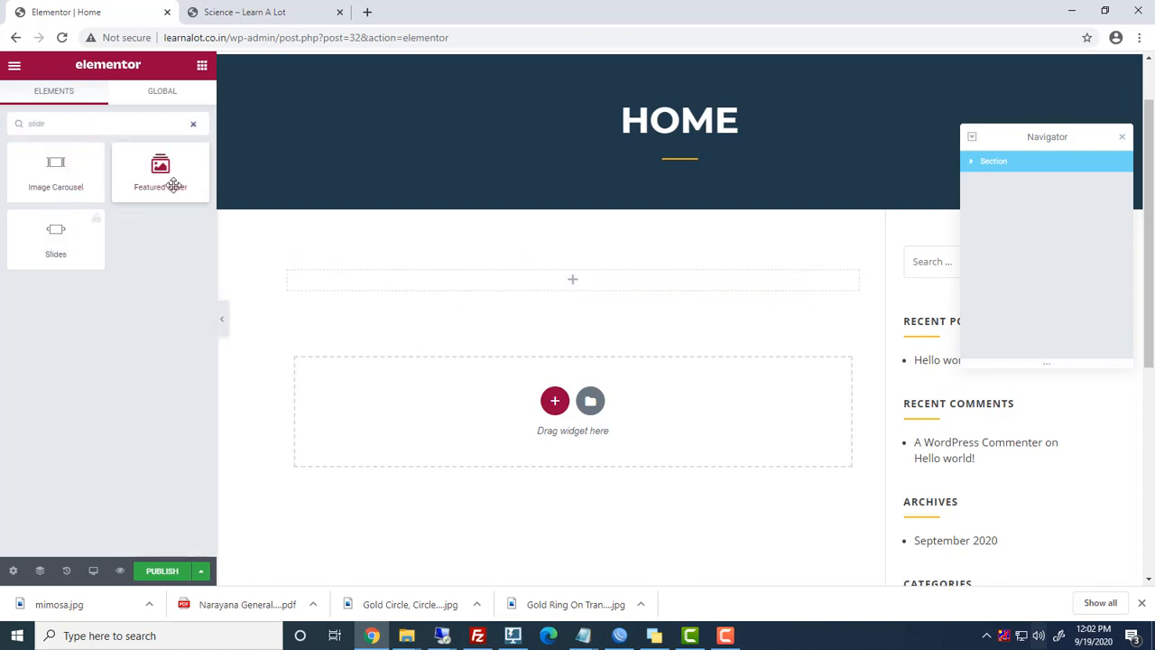
drag(173, 185, 593, 289)
- Set the Home page's layout to Elementor Canvas
click(12, 570)
click(154, 414)
click(149, 448)
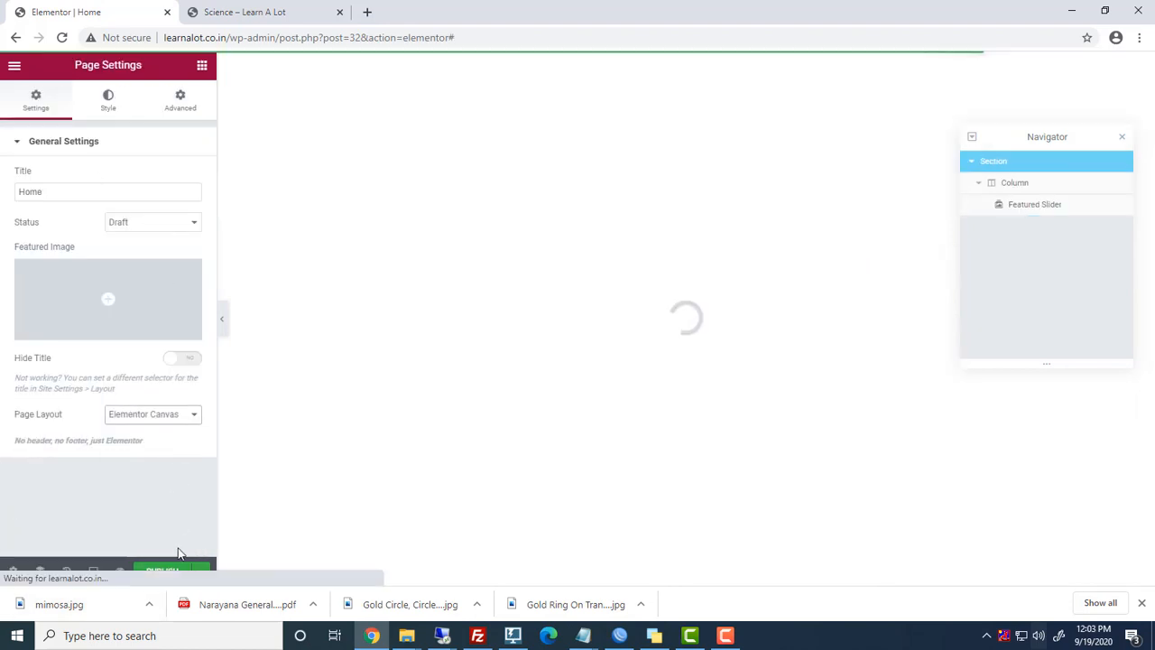
- Title the first slide "Online Course" with the description "you can change the world", and title the second slide "Master Your Self"
click(650, 280)
click(53, 198)
click(151, 232)
drag(94, 275, 20, 282)
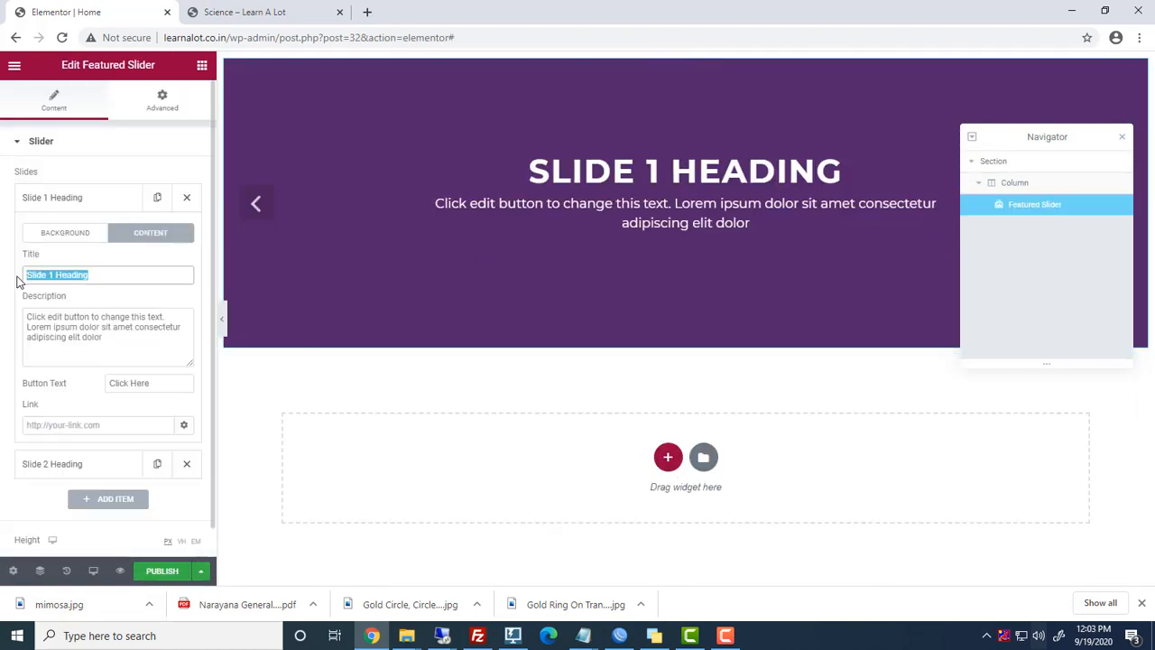
text(Online Course)
triple_click(108, 334)
text(you can change the world)
click(60, 464)
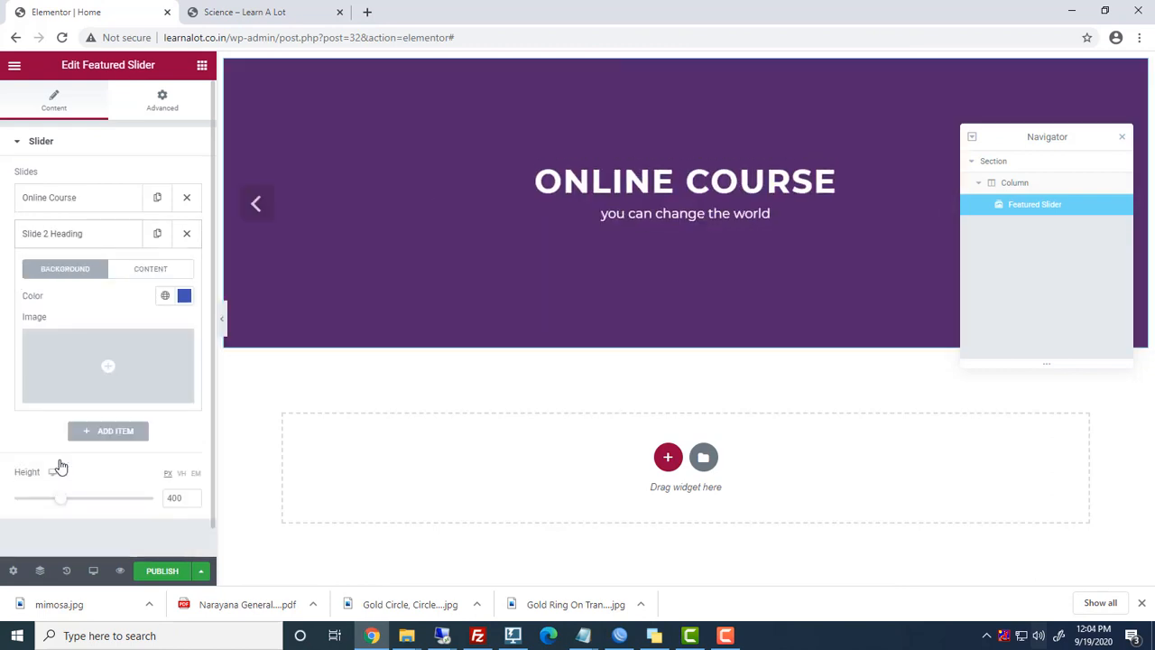
click(151, 268)
- Add a three-column section below the slider and place an Icon Box widget in its first column
click(668, 456)
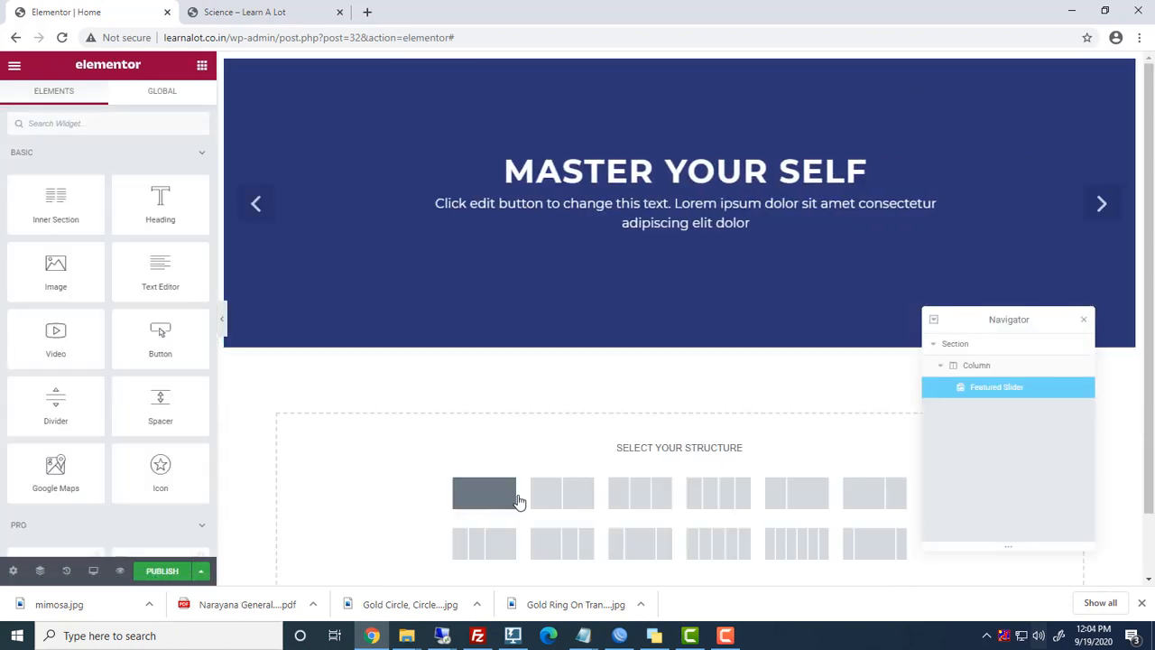
click(640, 495)
click(202, 66)
click(156, 127)
text(icon)
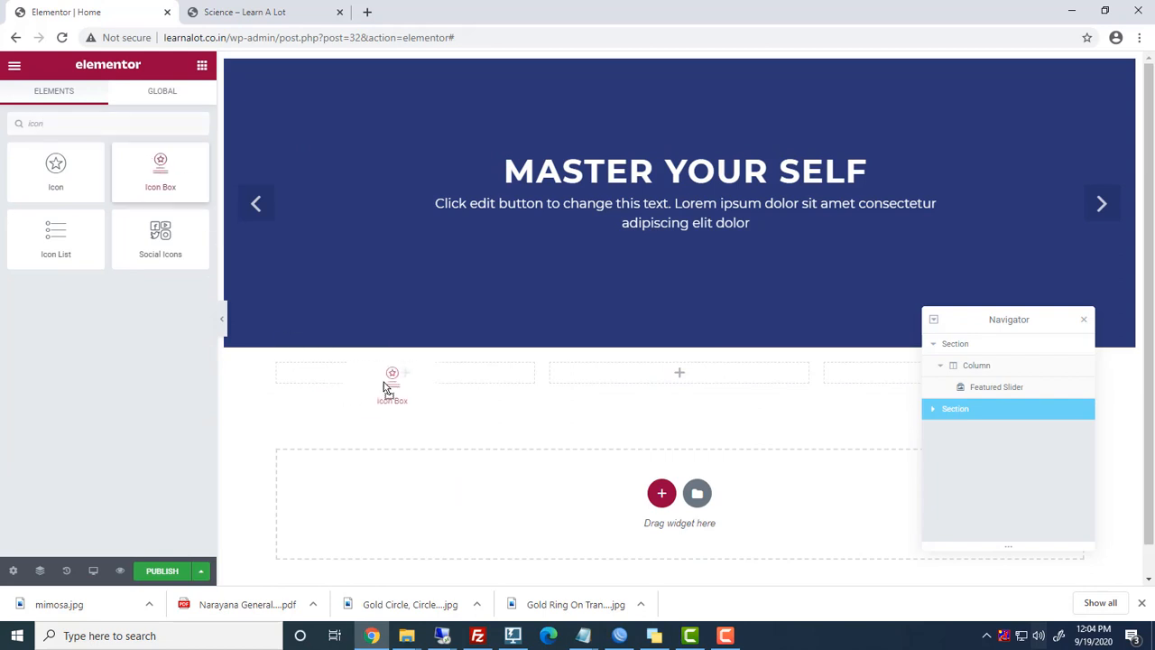
drag(383, 388, 397, 376)
- Duplicate the Icon Box and move the copies into the second and third columns
click(202, 66)
right_click(410, 413)
click(447, 399)
drag(396, 523, 677, 407)
right_click(682, 424)
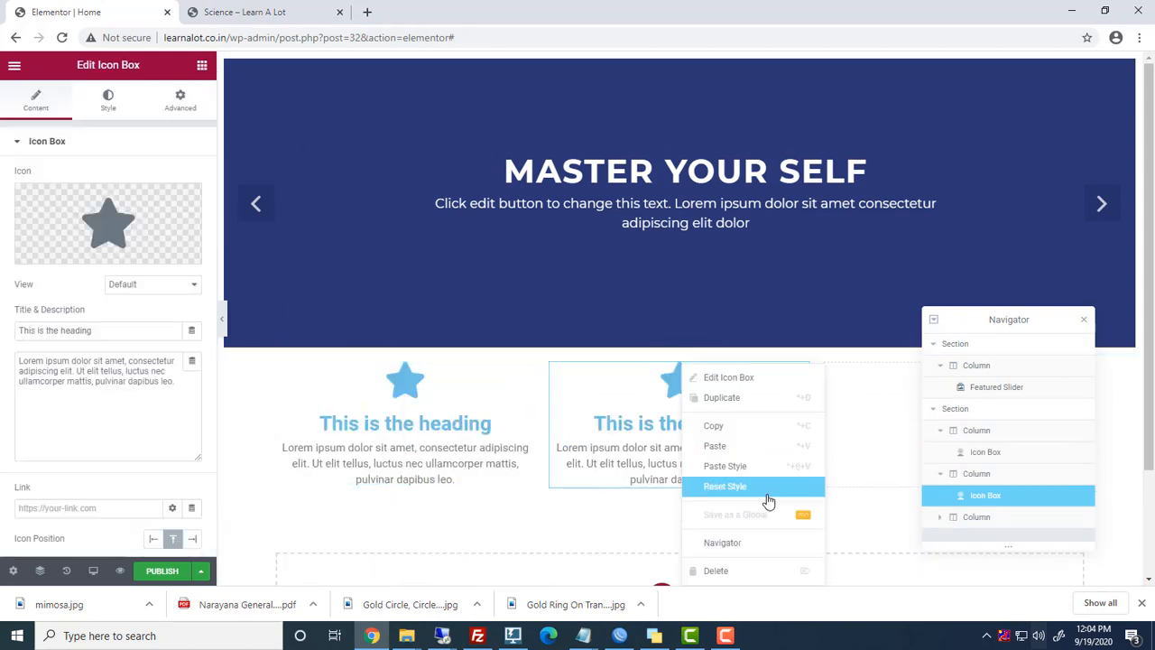
click(722, 398)
drag(682, 525, 907, 414)
click(451, 419)
- Unlink the three-column section's margins and set its top margin to -70 px so it overlaps the slider
click(680, 348)
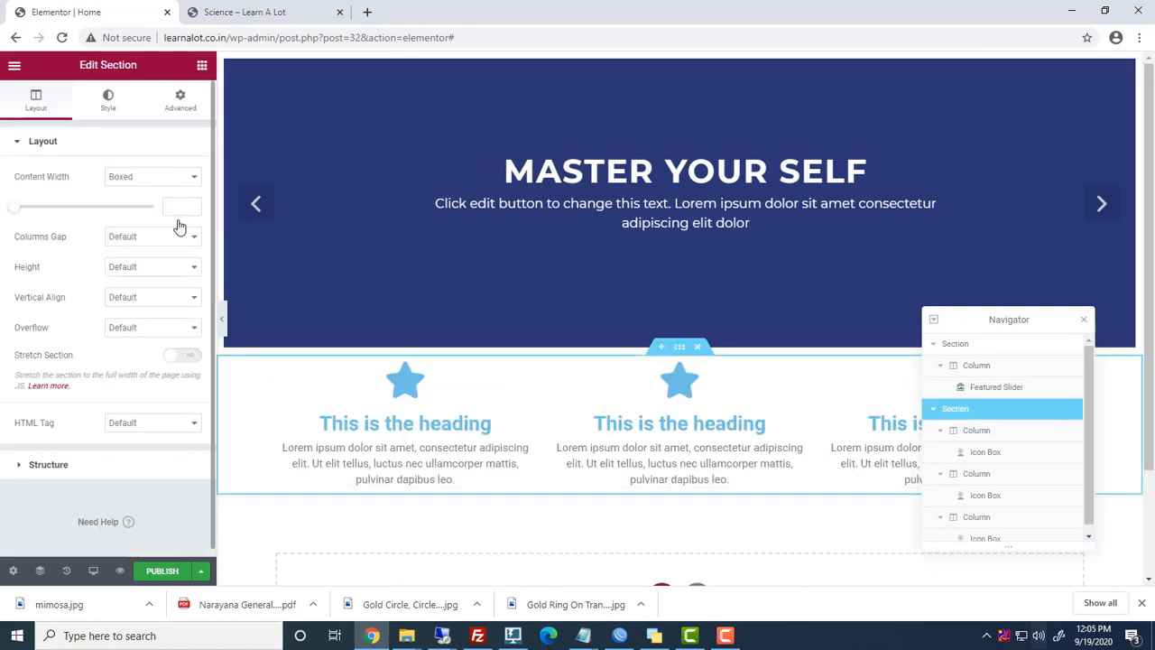
click(180, 99)
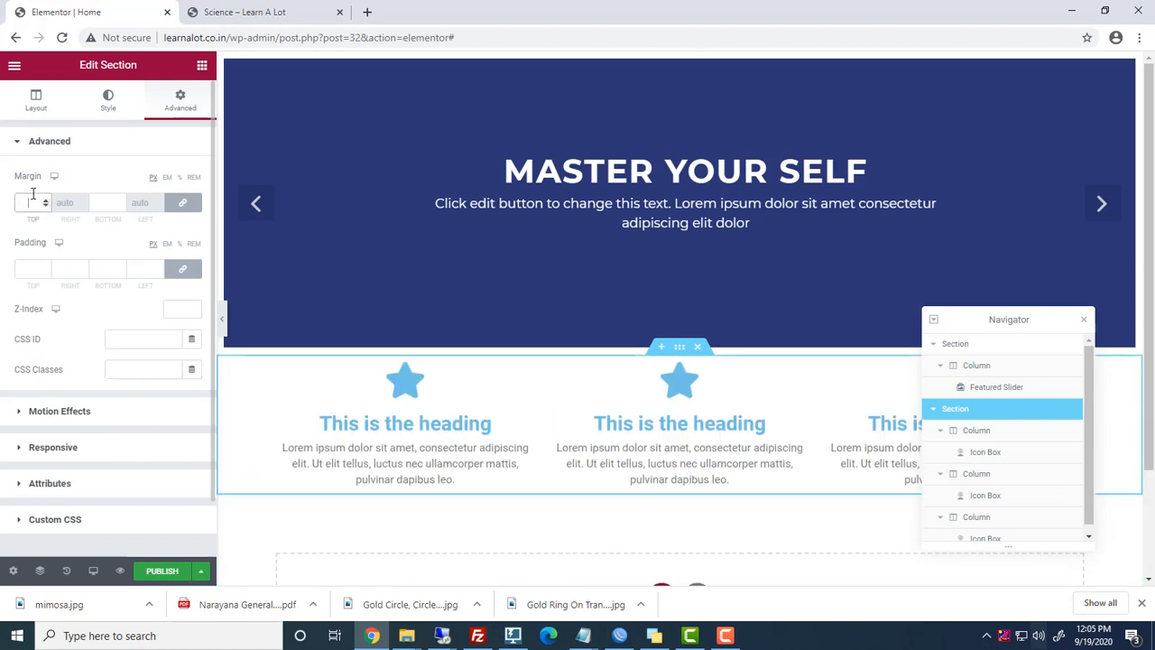
text(70)
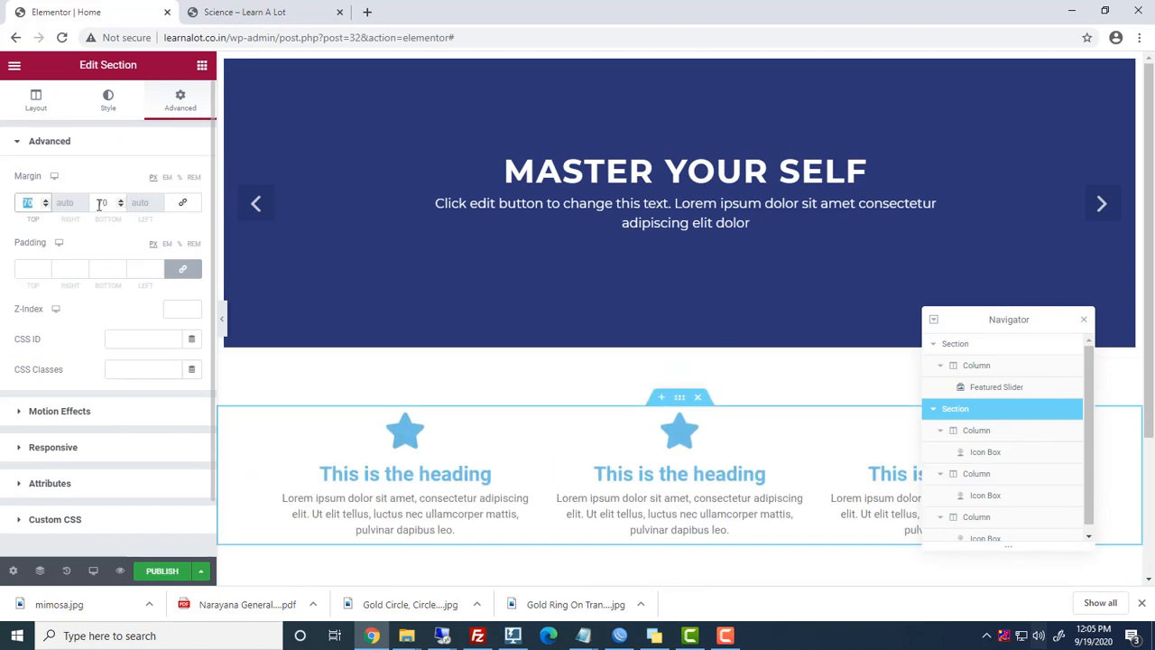
key(BackSpace)
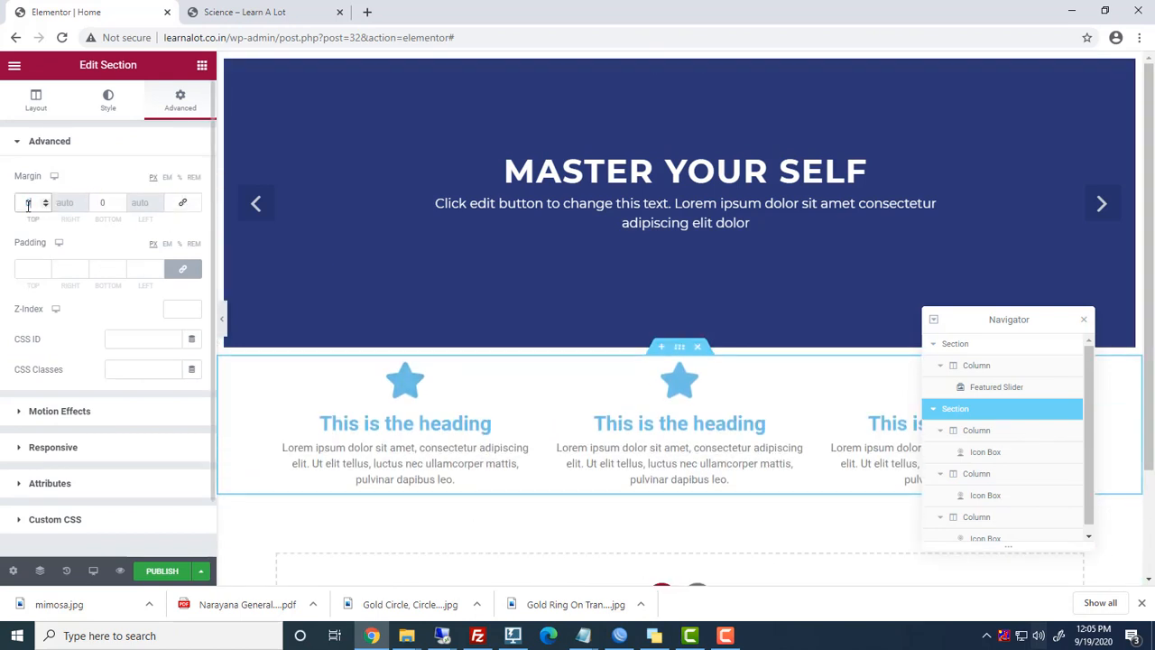
text(70)
click(23, 204)
text(-)
- Give the first icon box column a solid bright red background color
click(424, 374)
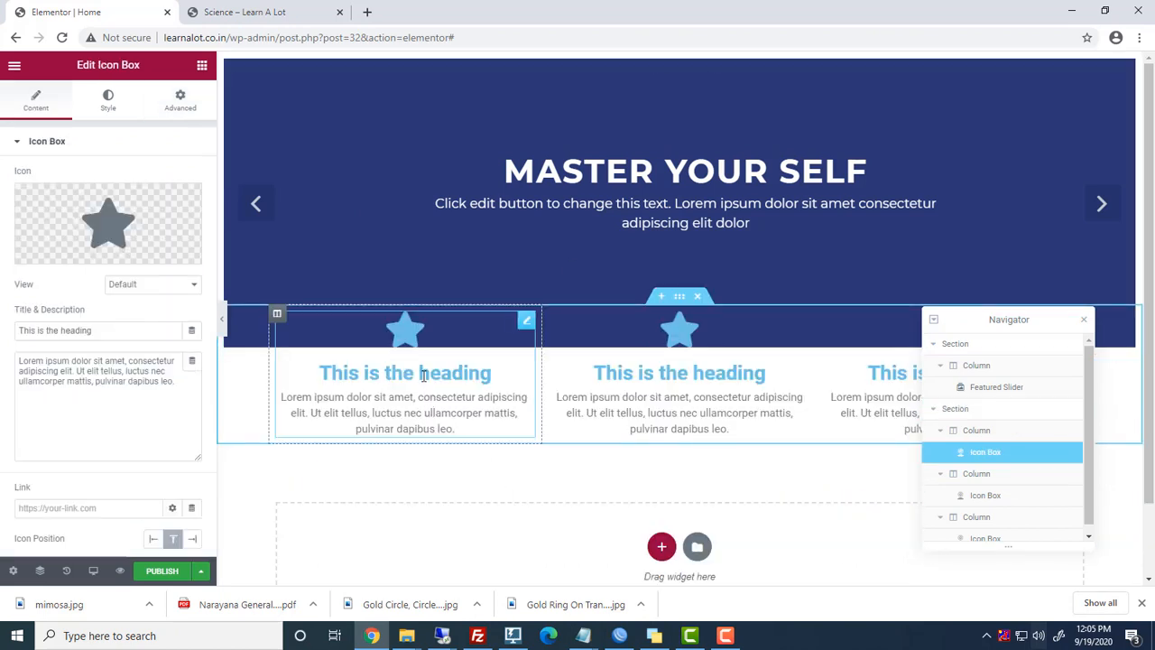
click(107, 99)
click(79, 328)
click(1013, 432)
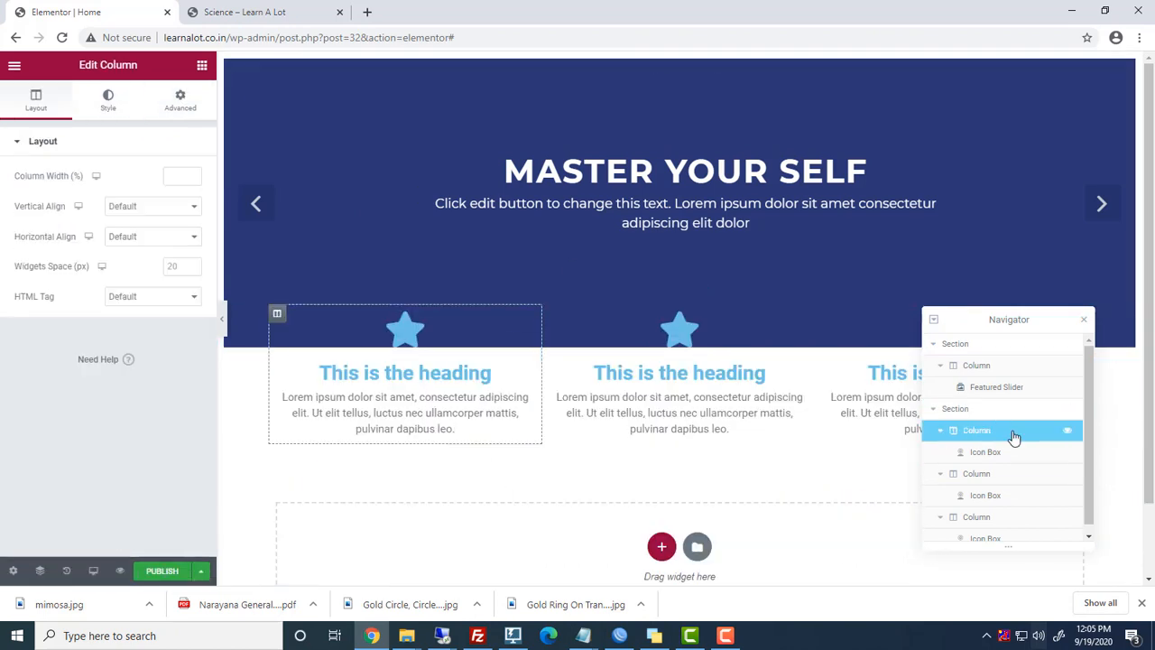
click(110, 104)
click(153, 207)
click(192, 237)
click(141, 356)
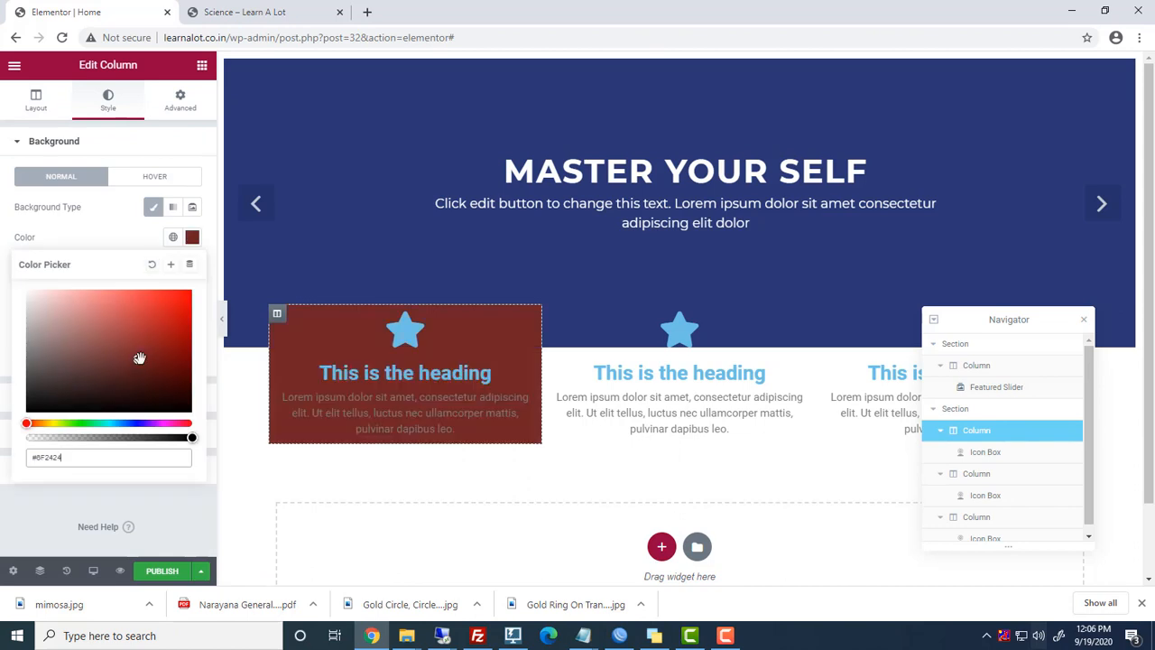
click(166, 322)
- Give the second icon box column a solid dark green background color
click(979, 477)
click(109, 100)
click(155, 208)
click(192, 237)
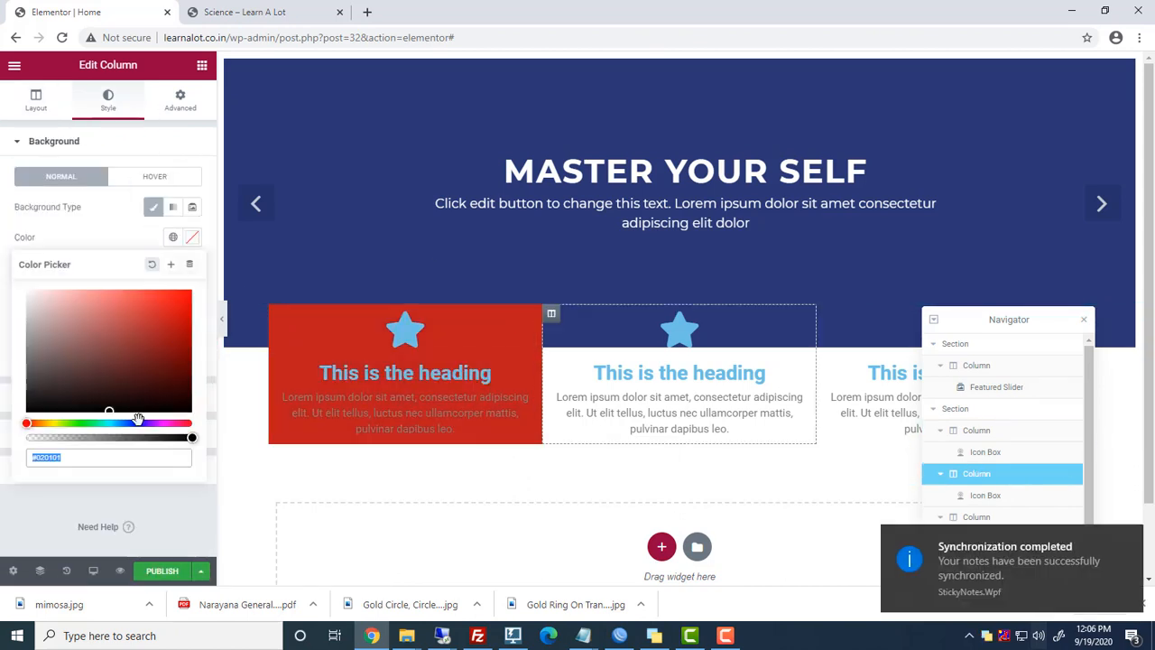
click(75, 422)
click(159, 349)
- Give the third icon box column a solid blue background with the color #4130BD
click(1001, 516)
click(108, 99)
click(154, 207)
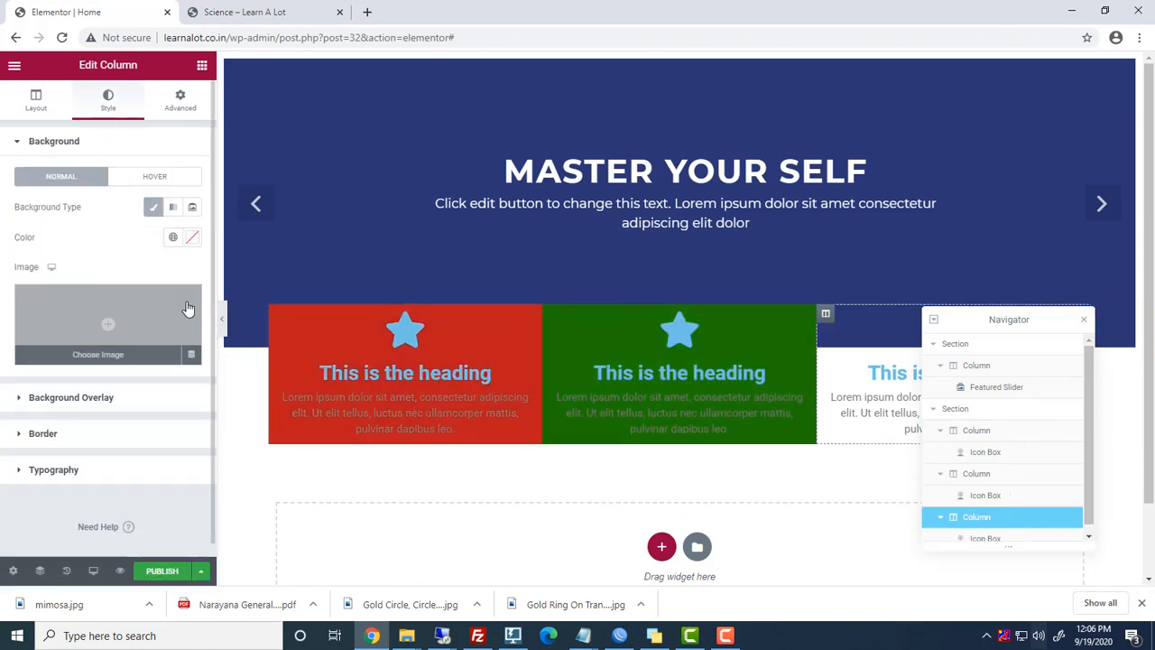
click(192, 236)
click(149, 423)
click(151, 291)
click(150, 319)
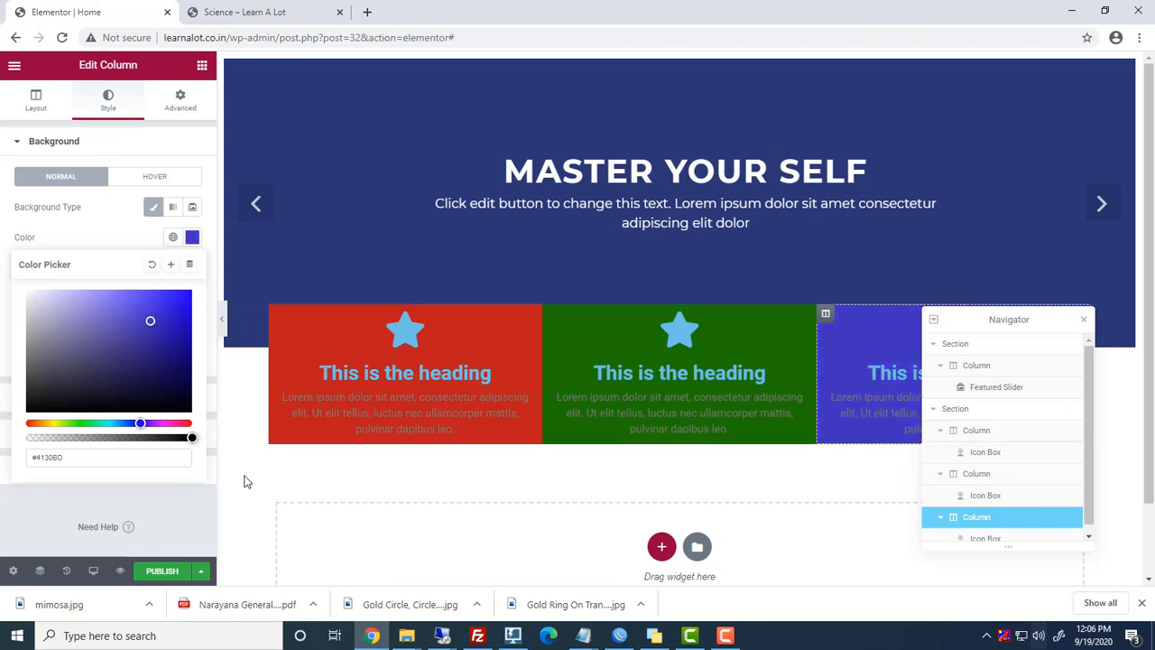
- Color the icon, title and description of the icon box in the red column white
click(406, 341)
click(192, 207)
click(27, 261)
click(139, 208)
click(45, 405)
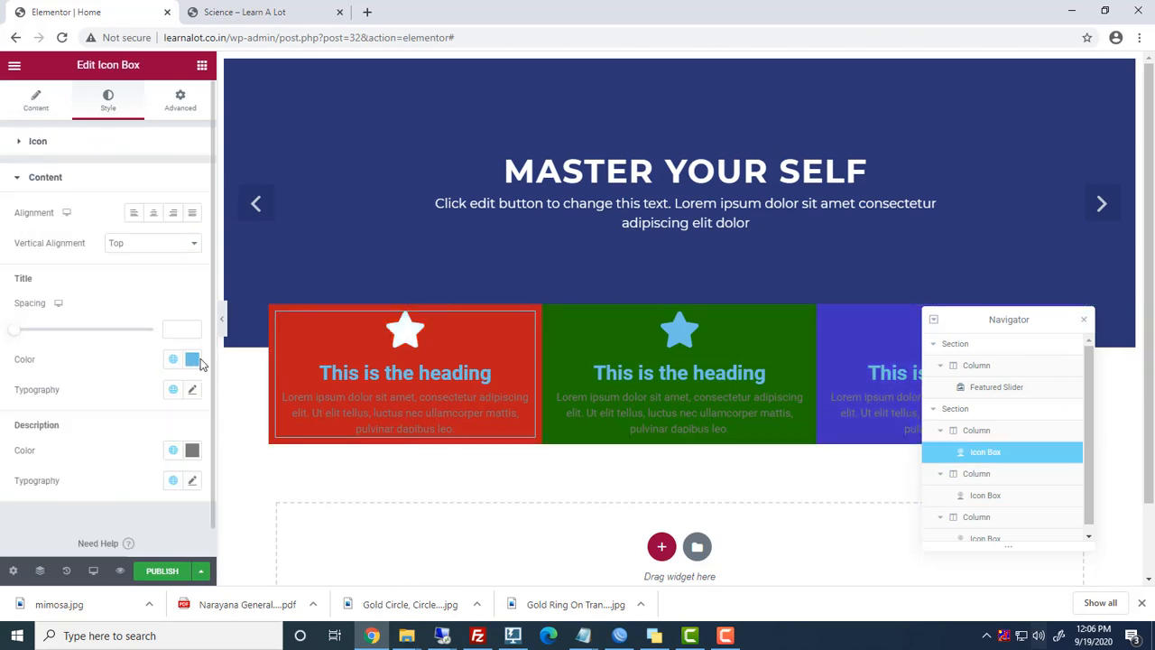
click(192, 359)
click(28, 158)
click(191, 451)
click(28, 249)
click(708, 348)
click(376, 364)
right_click(376, 364)
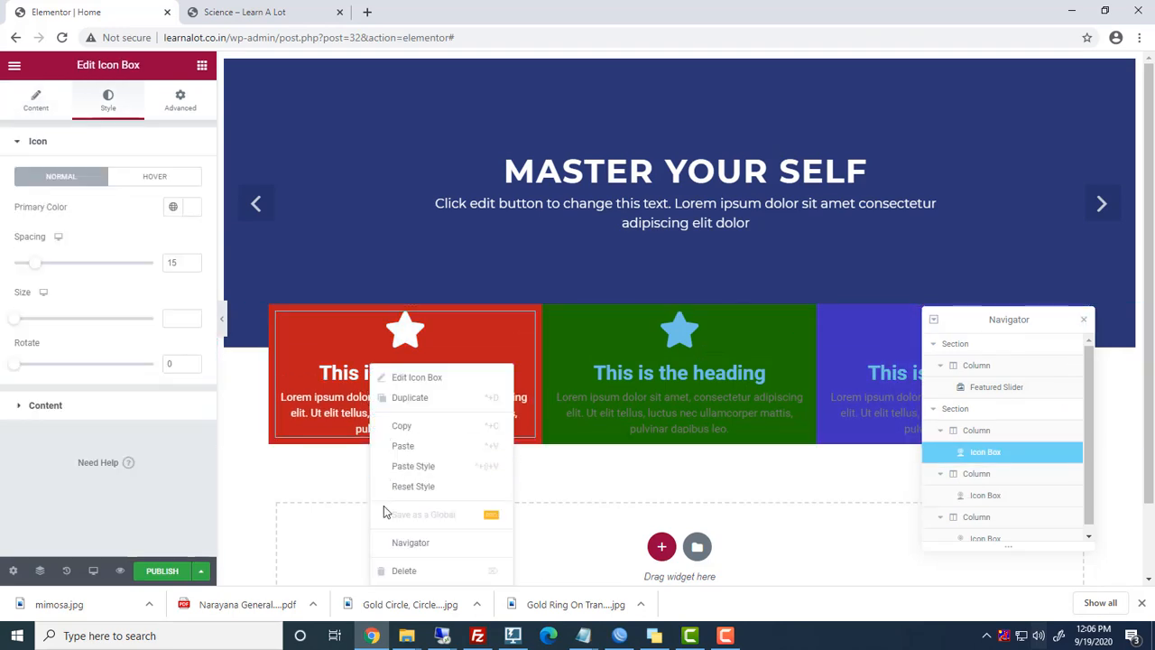
click(402, 425)
- Color the icon, title and description of the icon box in the green column white (#FFFFFF)
click(667, 361)
click(109, 101)
click(192, 208)
click(28, 262)
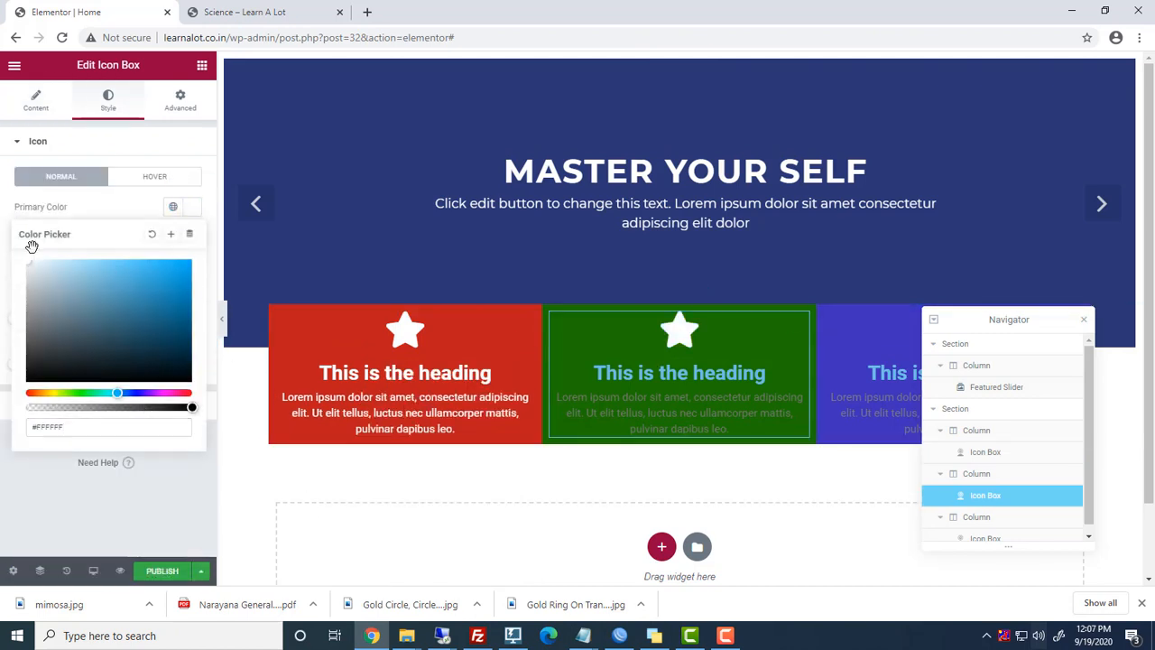
click(141, 172)
click(45, 405)
click(193, 360)
click(28, 158)
click(192, 451)
click(28, 249)
- Color the icon, title and description of the icon box in the blue column white (#FFFFFF)
click(888, 361)
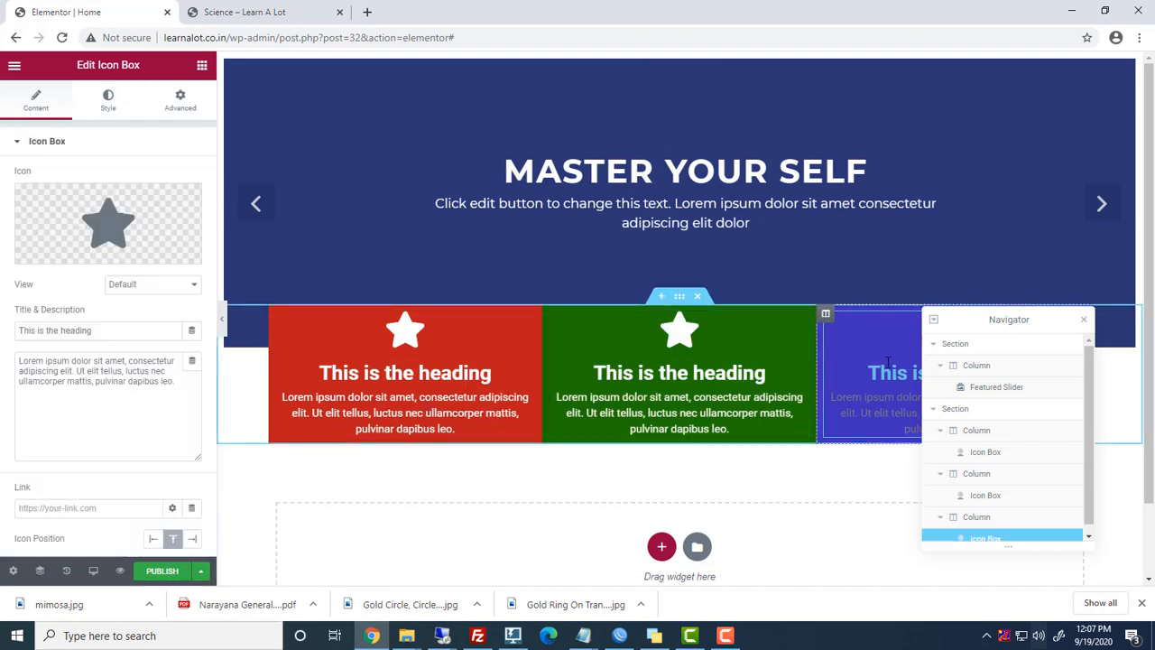
click(108, 100)
click(192, 208)
drag(63, 298, 9, 253)
click(179, 142)
click(108, 177)
click(192, 359)
drag(63, 198, 2, 157)
click(192, 451)
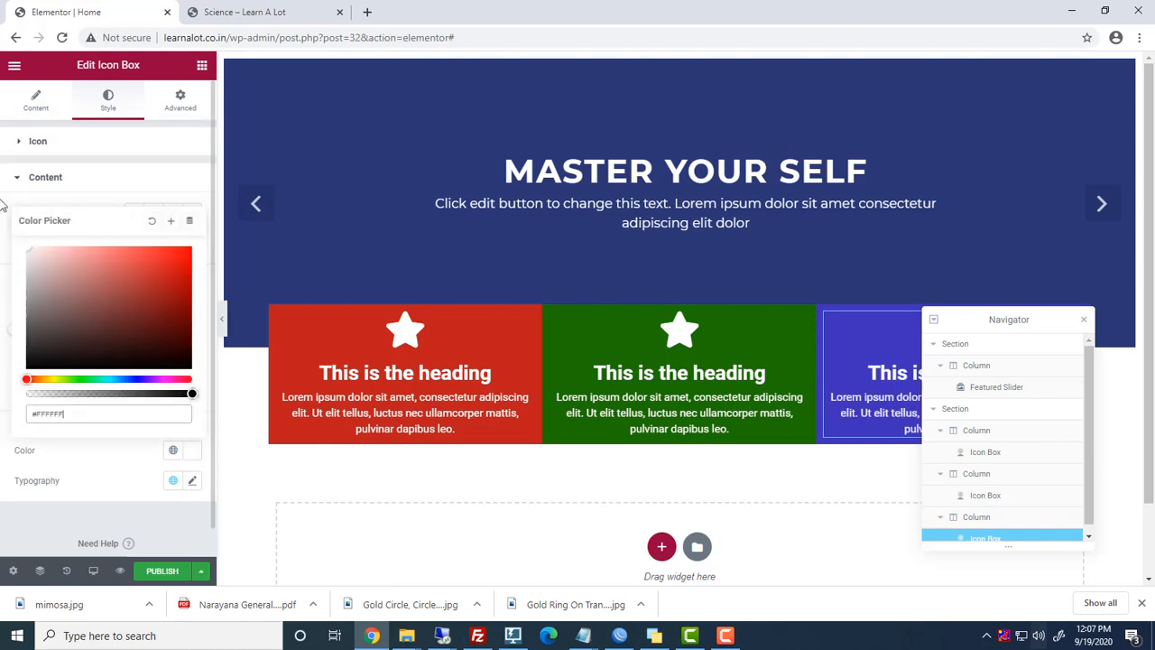
- Try a Text Editor widget in a new single-column section below the icon boxes, and delete that section
scroll(632, 406, down, 1)
click(661, 464)
click(492, 493)
click(203, 65)
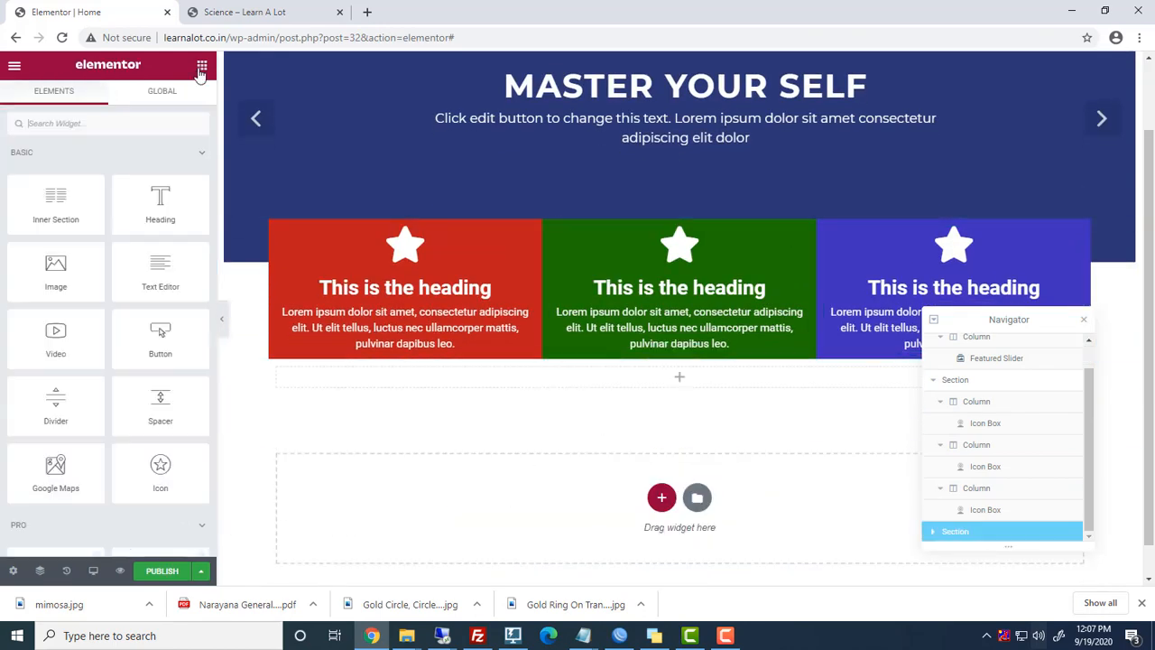
drag(160, 270, 592, 377)
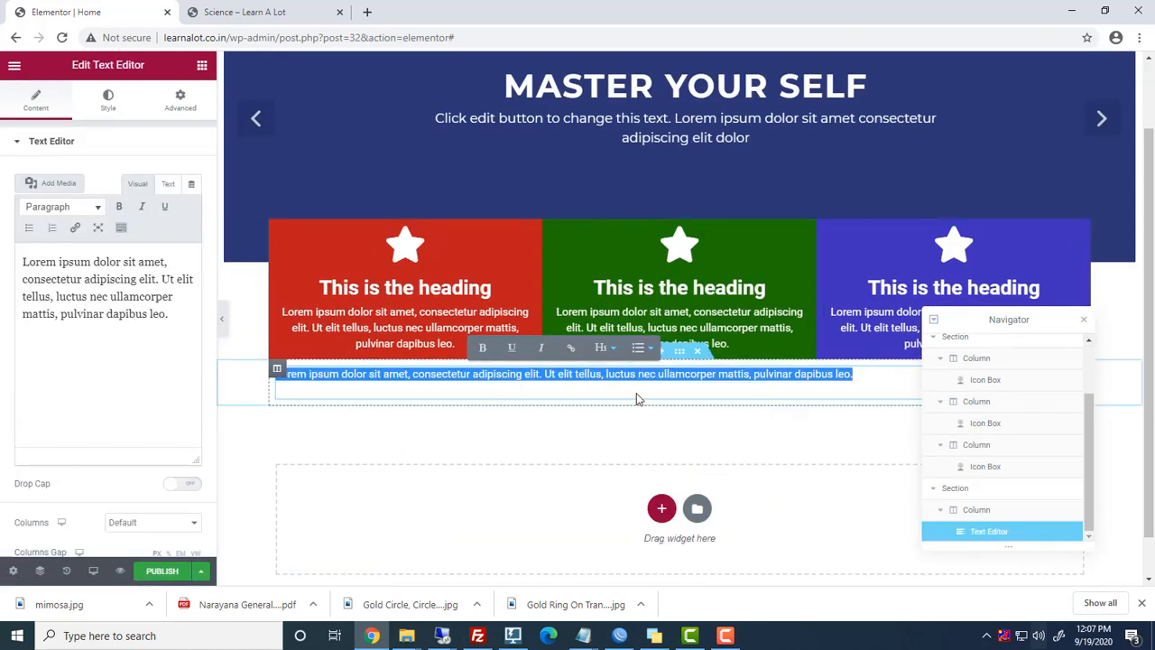
click(697, 350)
- Add a centered Heading widget in a new section below the icon boxes and set its text color to #F8F8F8
click(661, 464)
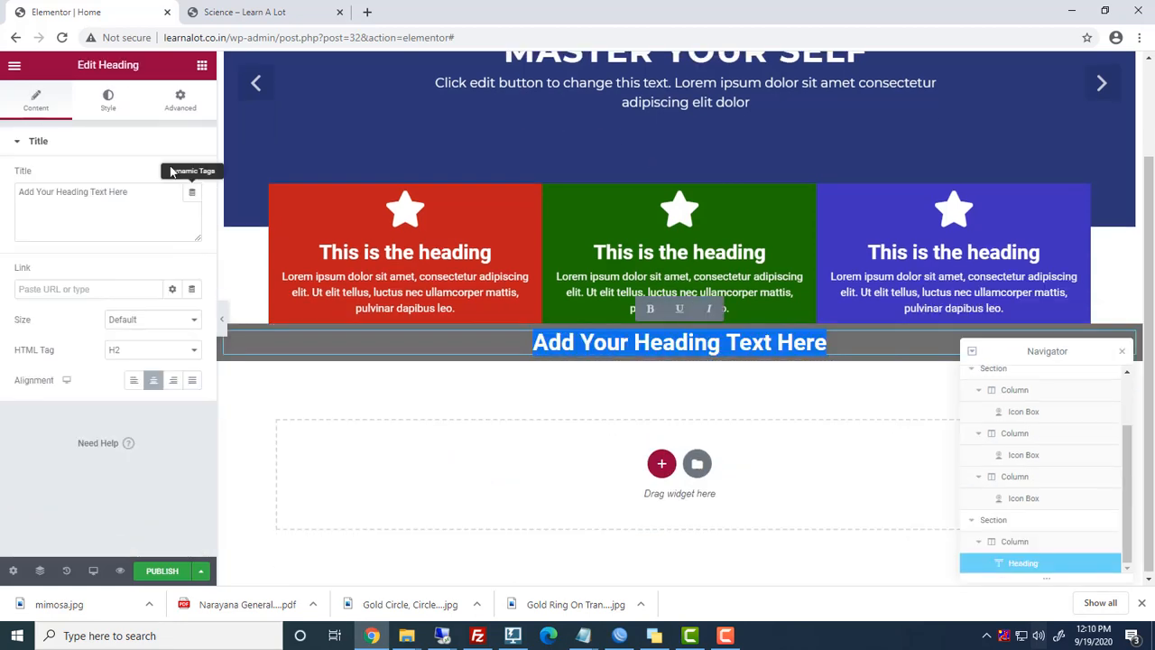
click(108, 99)
click(192, 176)
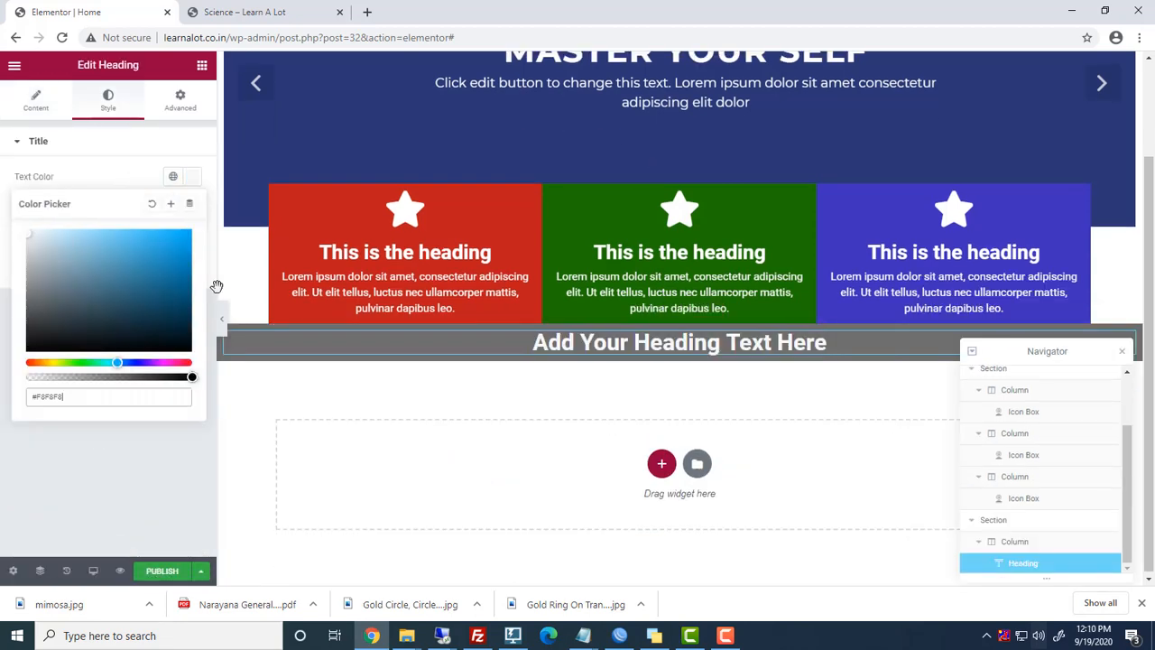
- Change the heading's text to "Welcome to Learn A Lot"
click(648, 341)
text(Welcome)
key(BackSpace)
key(BackSpace)
key(BackSpace)
key(BackSpace)
key(BackSpace)
key(BackSpace)
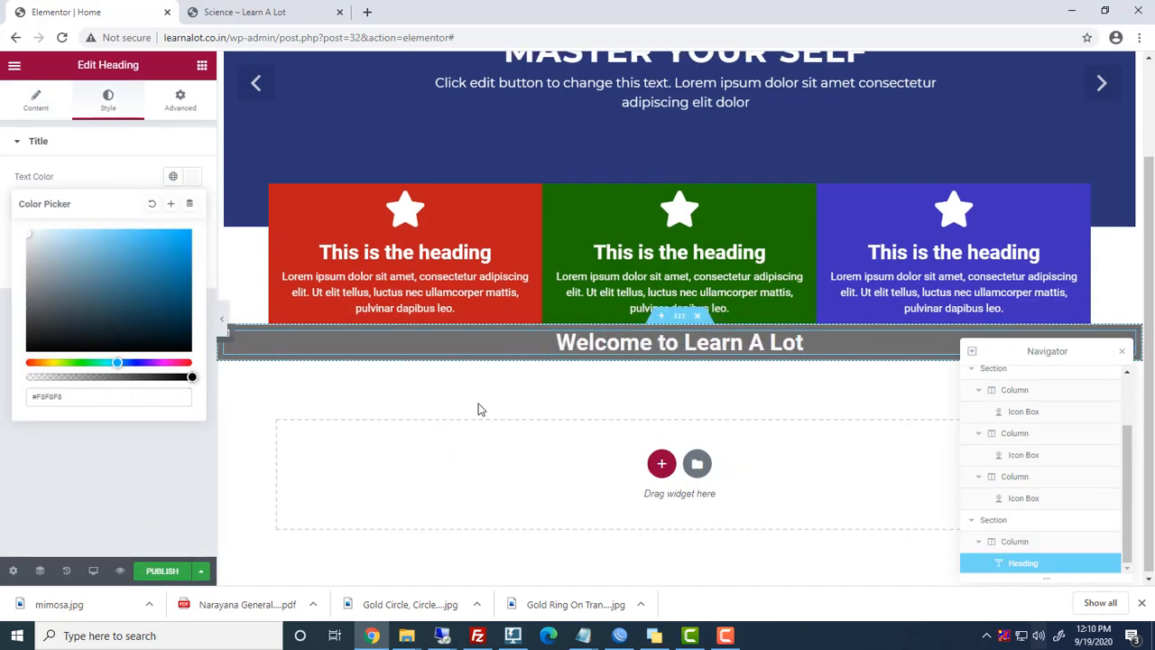
- Add a Text Editor widget below the "Welcome to Learn A Lot" heading and set its text color to white
click(202, 65)
drag(159, 271, 372, 355)
triple_click(330, 377)
triple_click(108, 288)
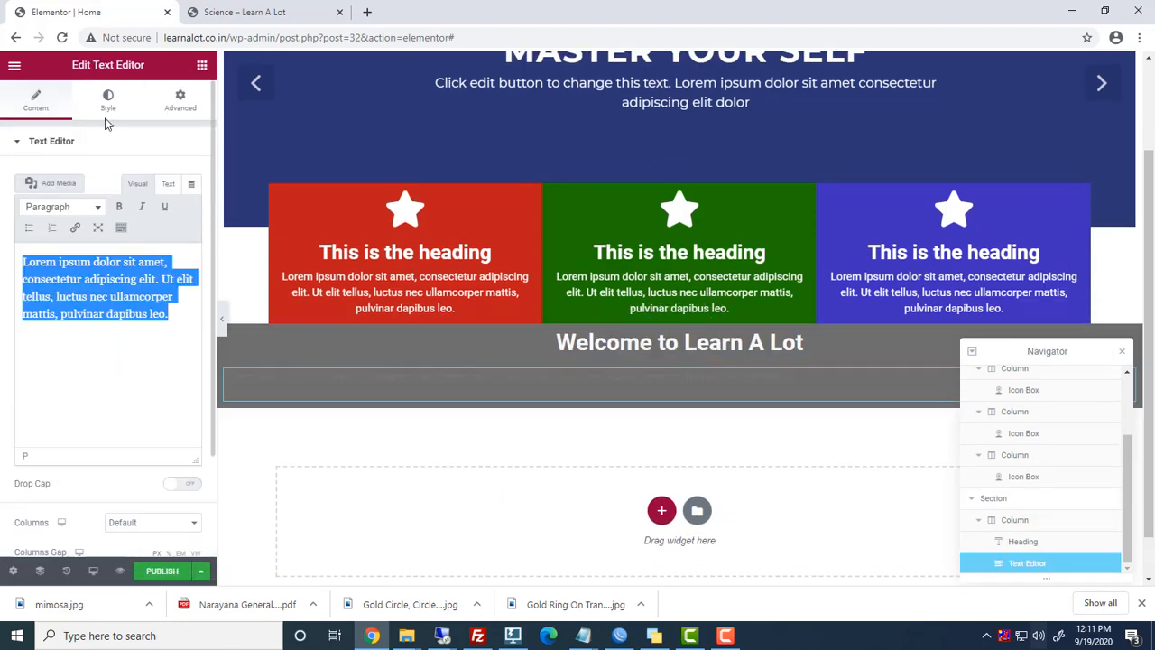
click(107, 101)
click(192, 207)
click(25, 262)
- Lengthen the text below the welcome heading by pasting the lorem ipsum paragraph repeatedly
triple_click(801, 377)
key(ctrl+c)
key(ctrl+v)
key(ctrl+v)
key(ctrl+v)
key(ctrl+v)
key(ctrl+v)
key(ctrl+v)
click(716, 476)
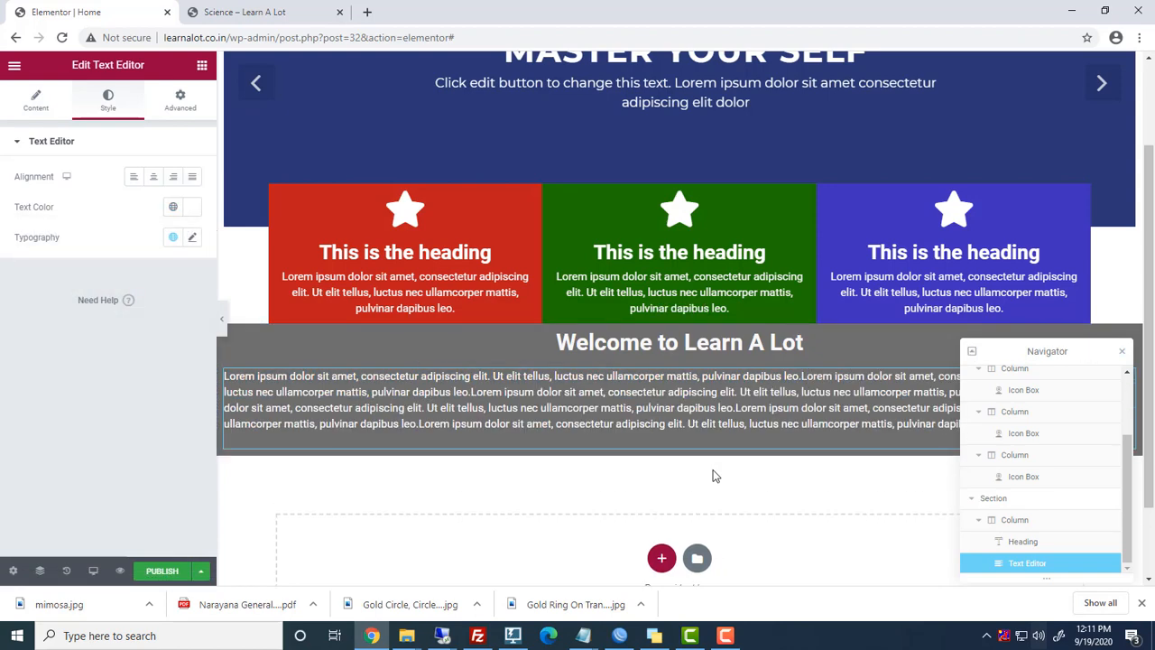
scroll(715, 476, down, 2)
click(661, 461)
click(496, 502)
click(698, 350)
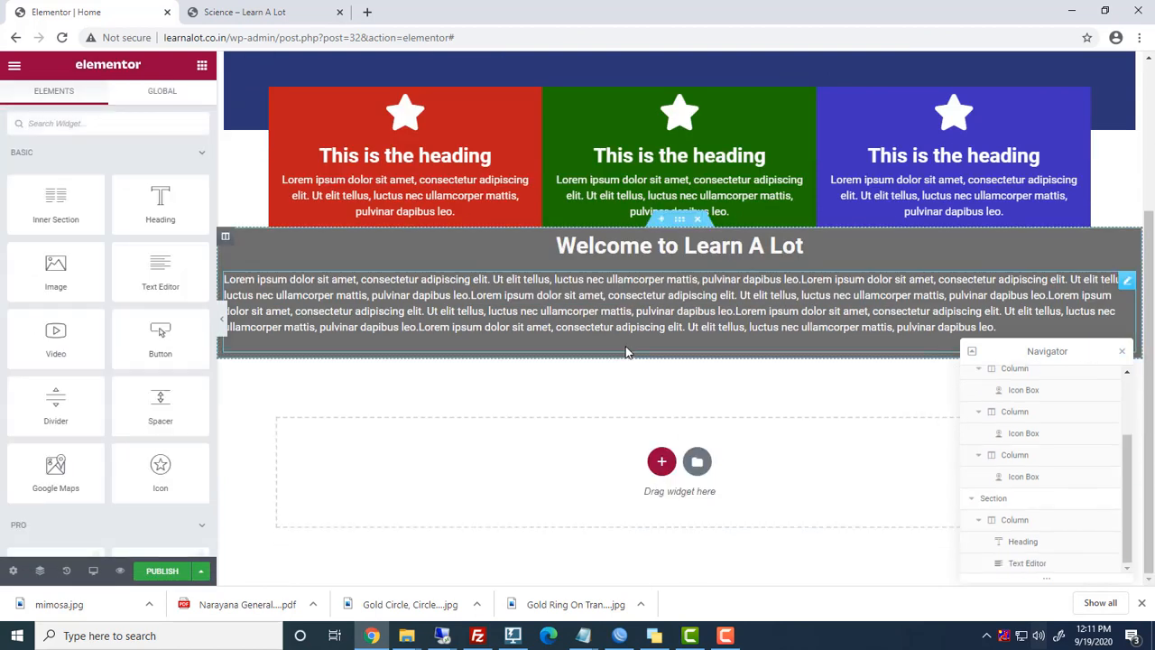
click(627, 352)
- Add a three-column section below the welcome section and place an Icon Box widget in its first column
click(661, 461)
click(640, 496)
click(202, 65)
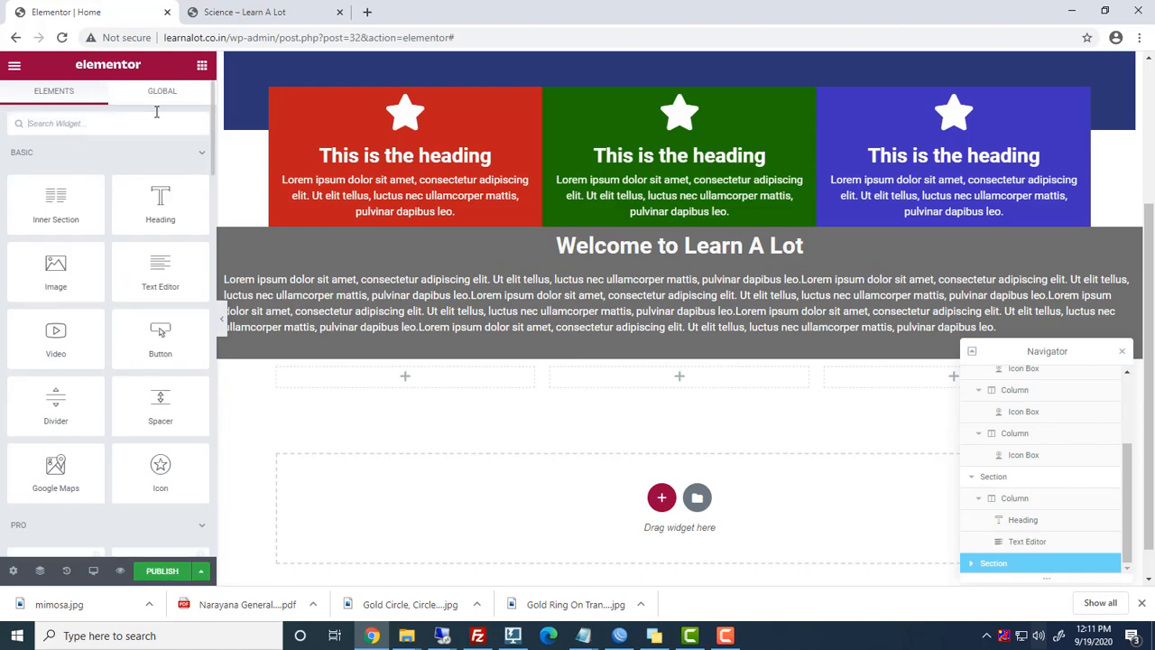
text(icon)
drag(160, 185, 405, 379)
click(984, 476)
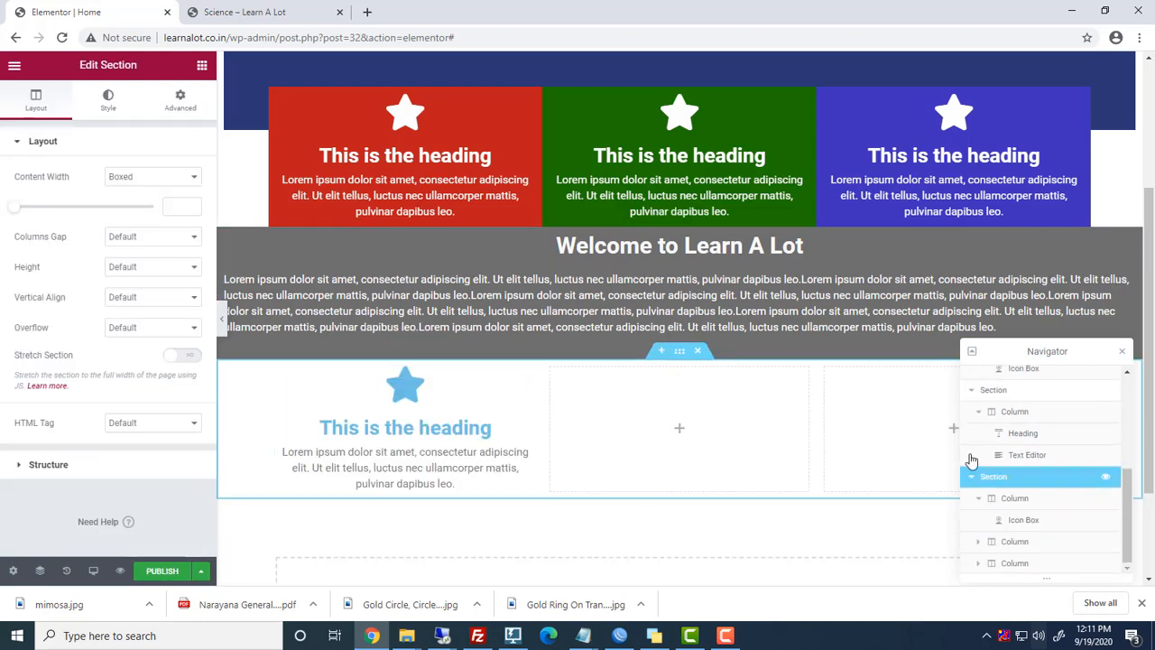
click(911, 428)
click(679, 220)
click(662, 219)
click(1060, 269)
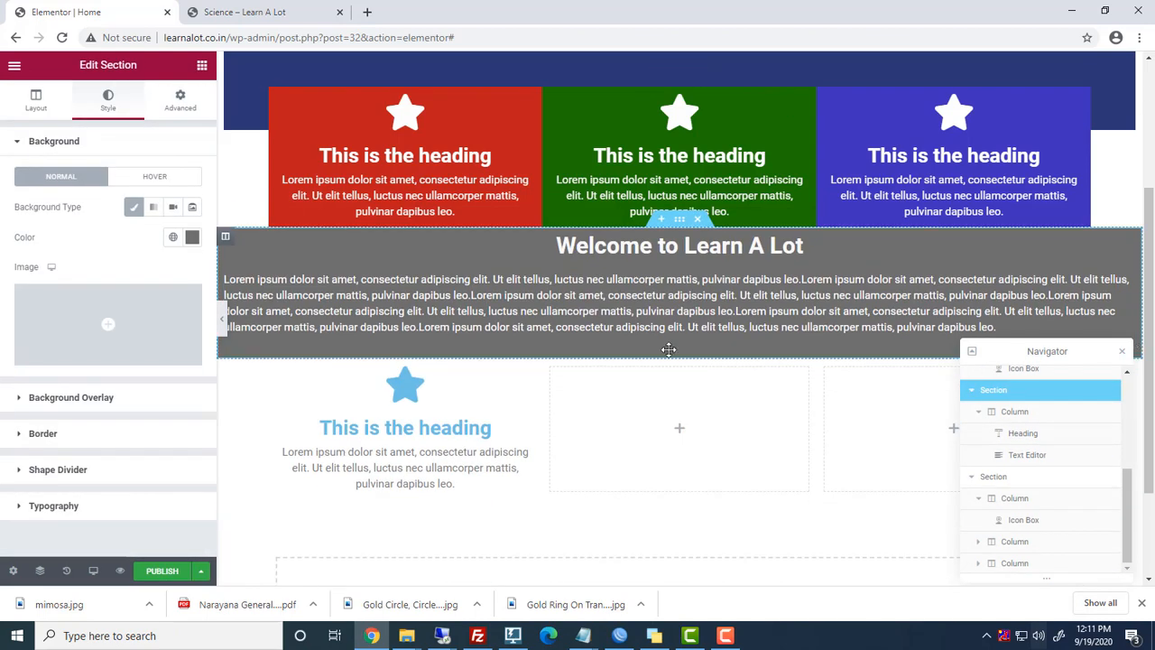
- Change the new icon box's star to a solid book icon from the icon library
drag(1045, 352, 987, 528)
click(464, 485)
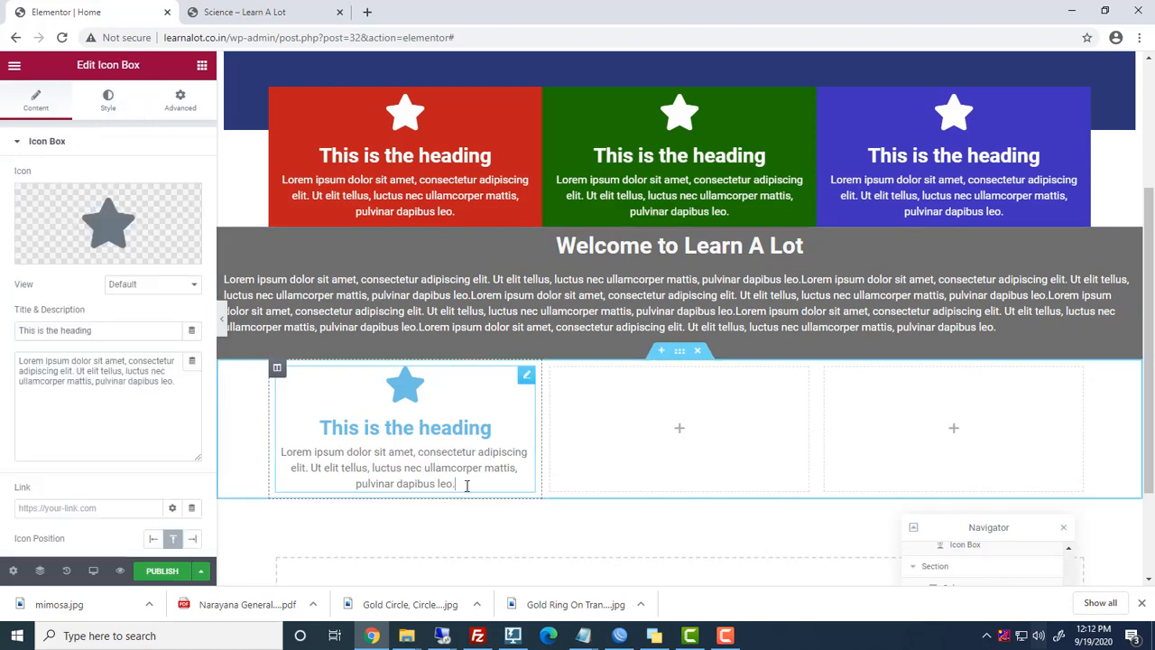
triple_click(456, 428)
click(95, 254)
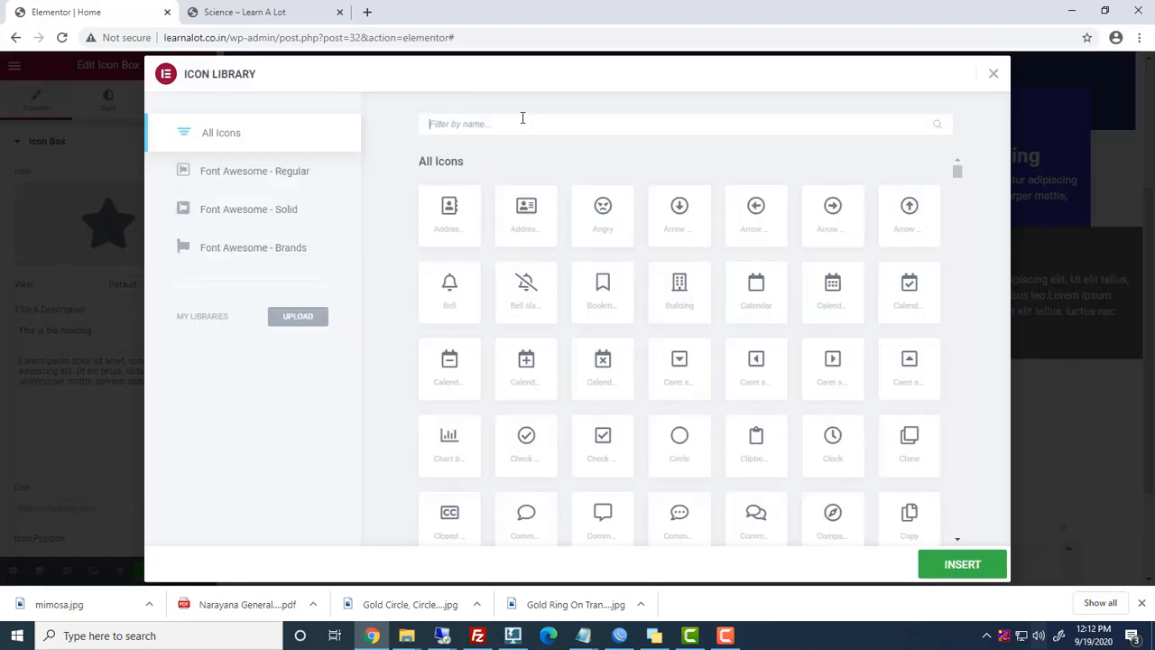
text(book)
click(686, 214)
click(962, 564)
- Title the book icon box "Our Courses" and clear its description
text(Our)
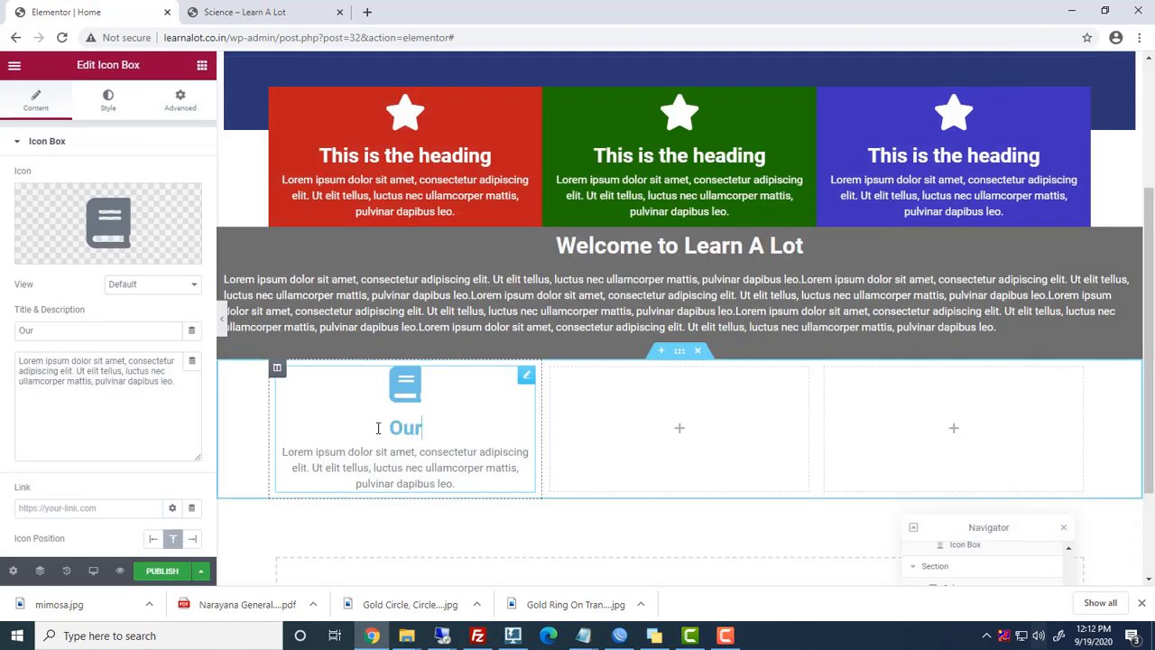
text( Courses)
click(298, 449)
key(ctrl+a)
key(BackSpace)
- Add a Counter widget below the "Our Courses" icon box and set its ending number to 120
click(201, 66)
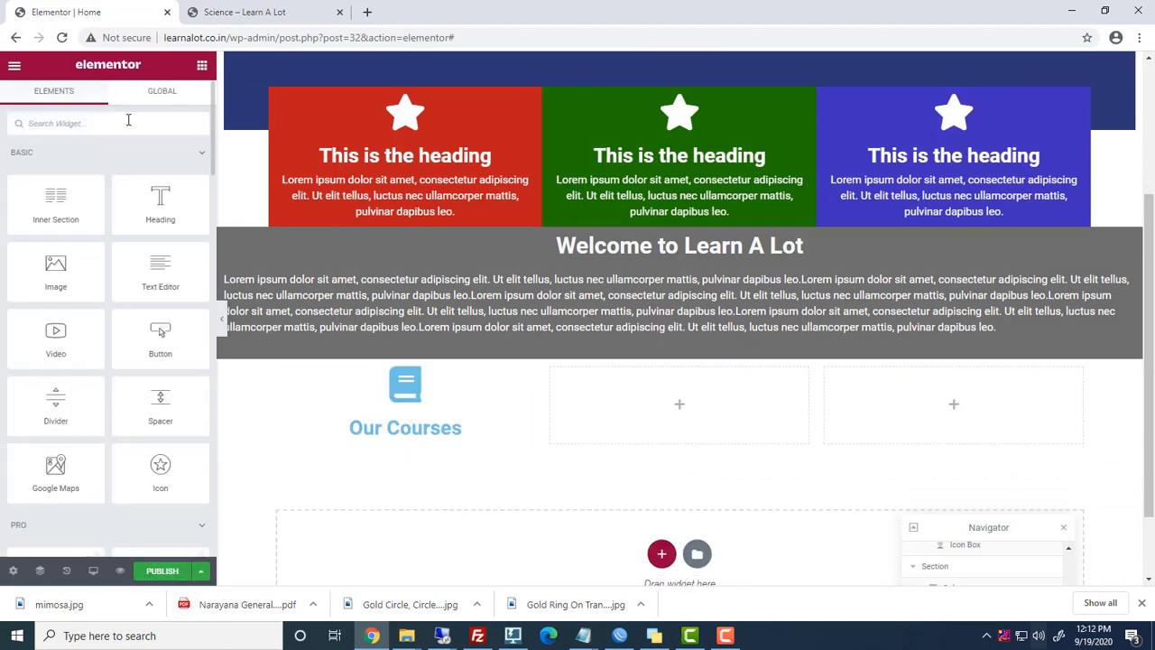
click(128, 120)
text(cou)
drag(56, 176, 680, 453)
double_click(154, 208)
text(120)
- Duplicate the "Our Courses" icon box and its counter into the second and third columns
click(201, 65)
right_click(438, 411)
drag(405, 505, 683, 505)
drag(679, 487, 691, 377)
scroll(722, 361, down, 1)
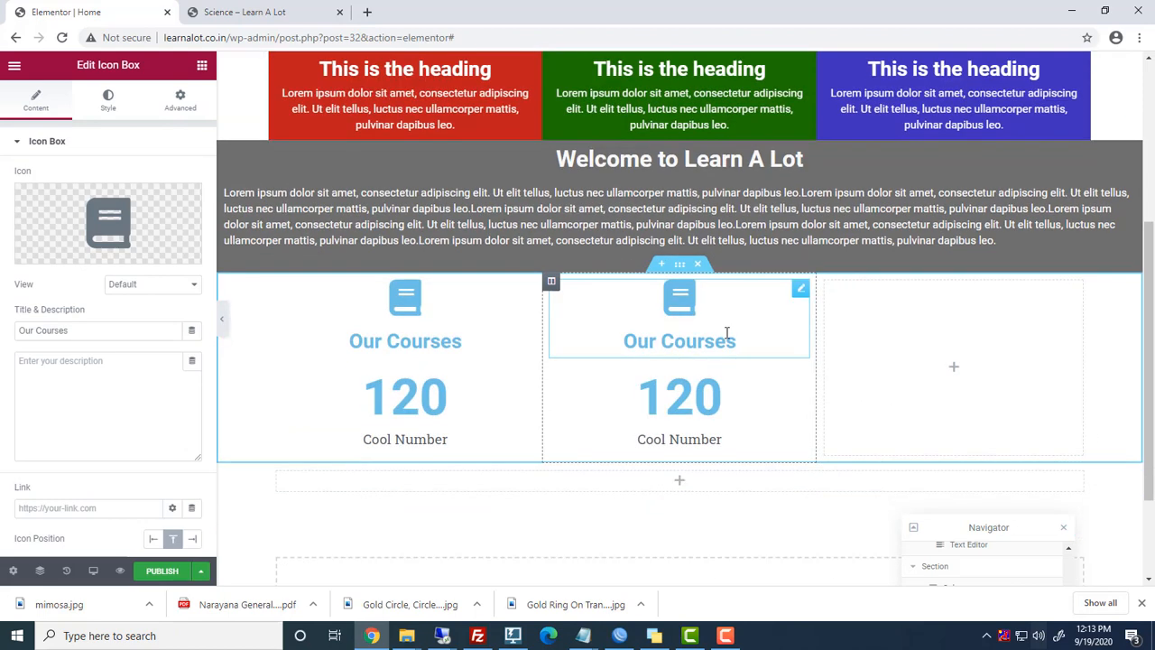
right_click(711, 343)
click(736, 385)
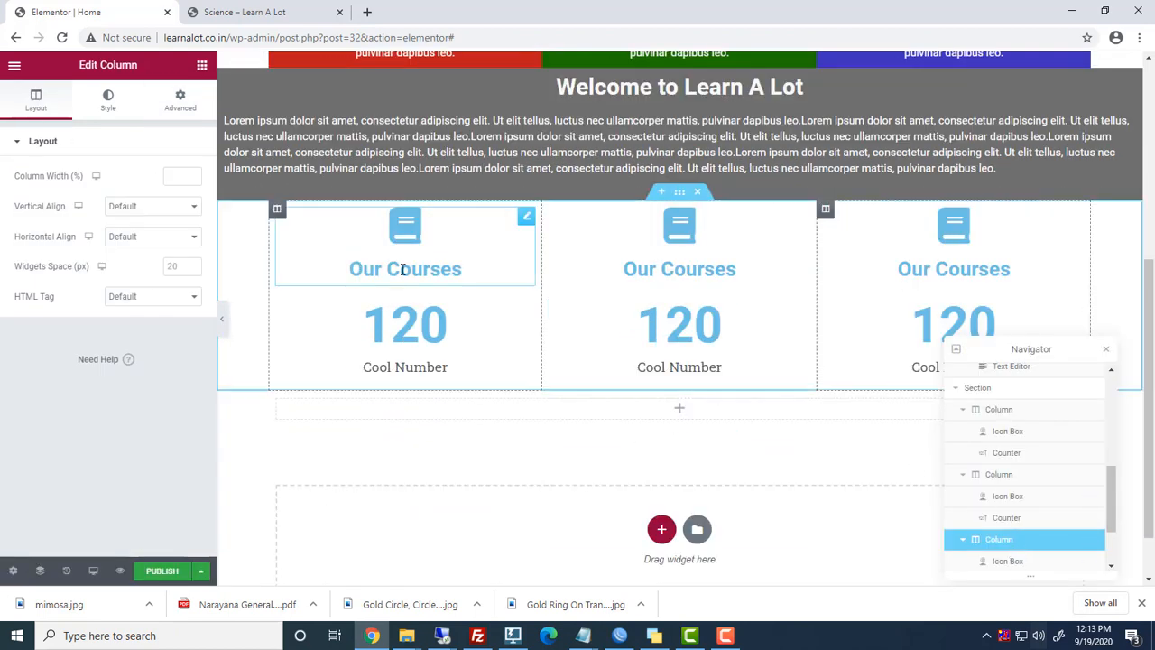
- Retitle the second and third icon boxes "Our Students" and "Our Teachers" and set the students counter's ending number to 3500
triple_click(679, 269)
text(Our Students)
click(680, 334)
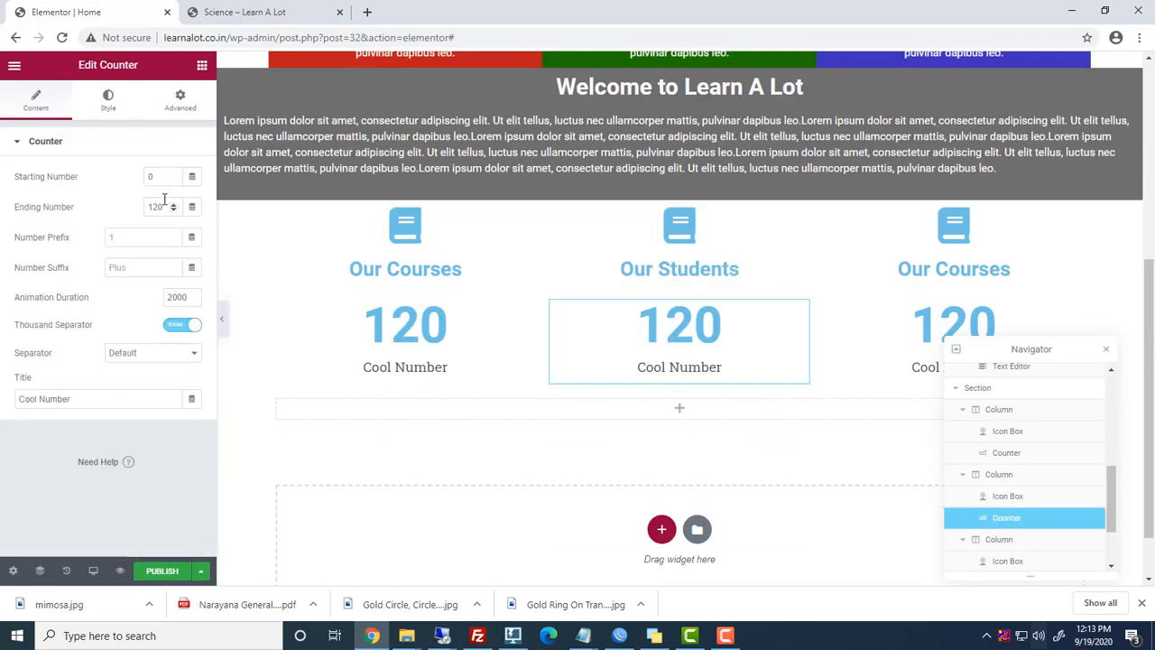
text(3500)
- Change the "Our Students" icon to the book reader and the "Our Teachers" icon to a teacher at a board
click(704, 226)
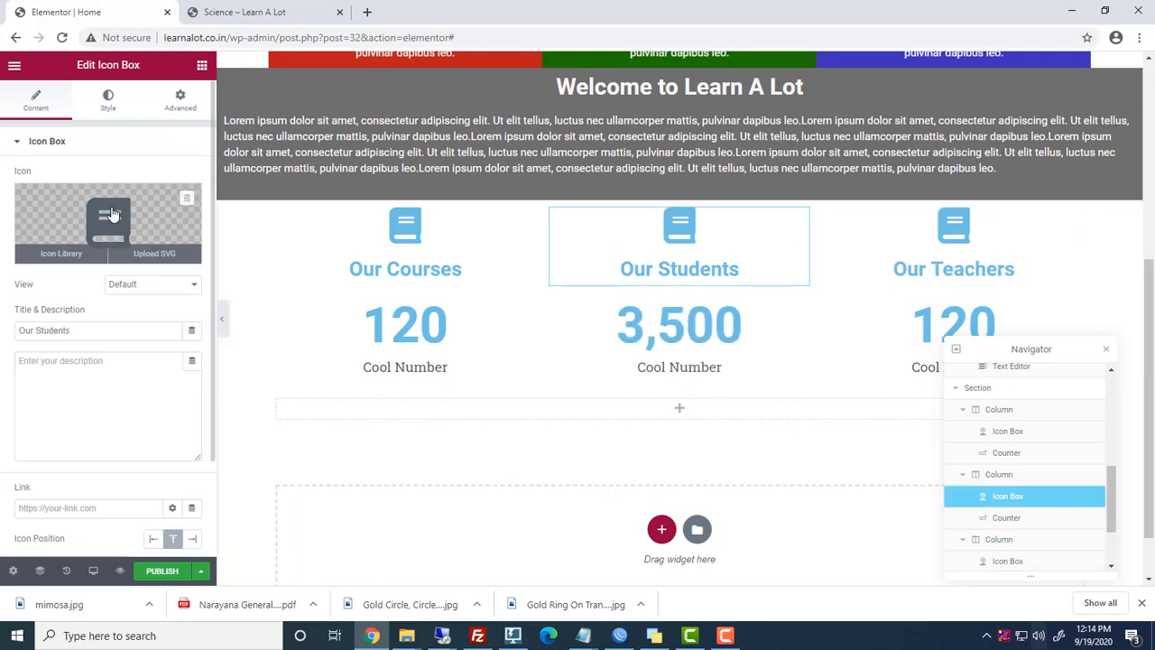
click(111, 214)
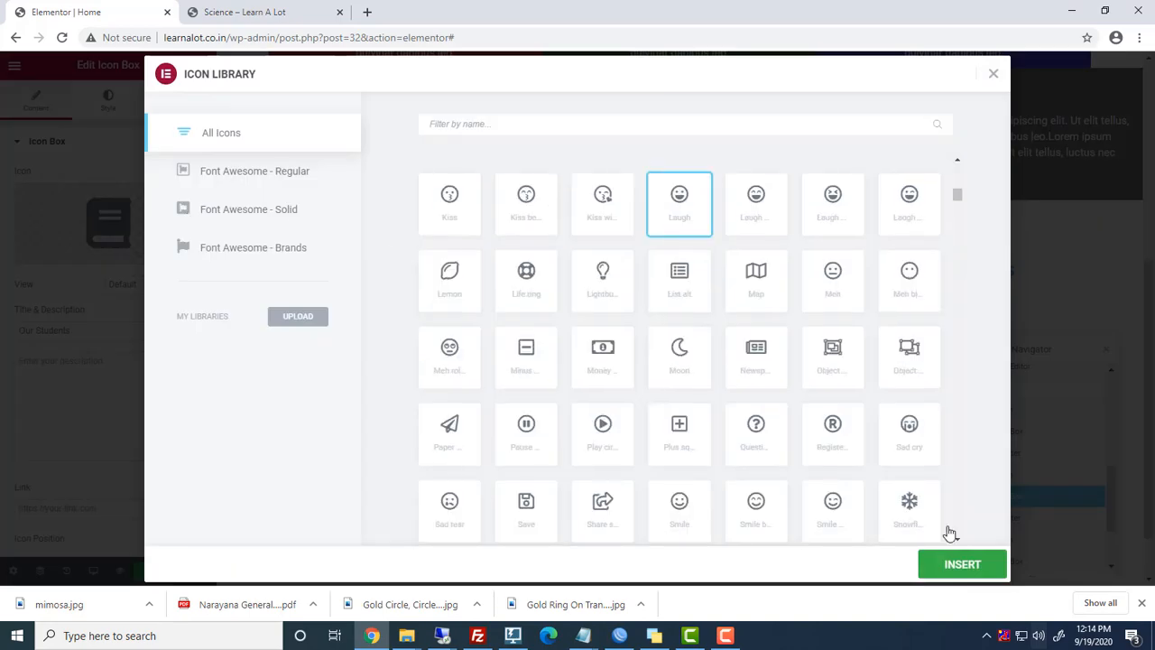
click(962, 564)
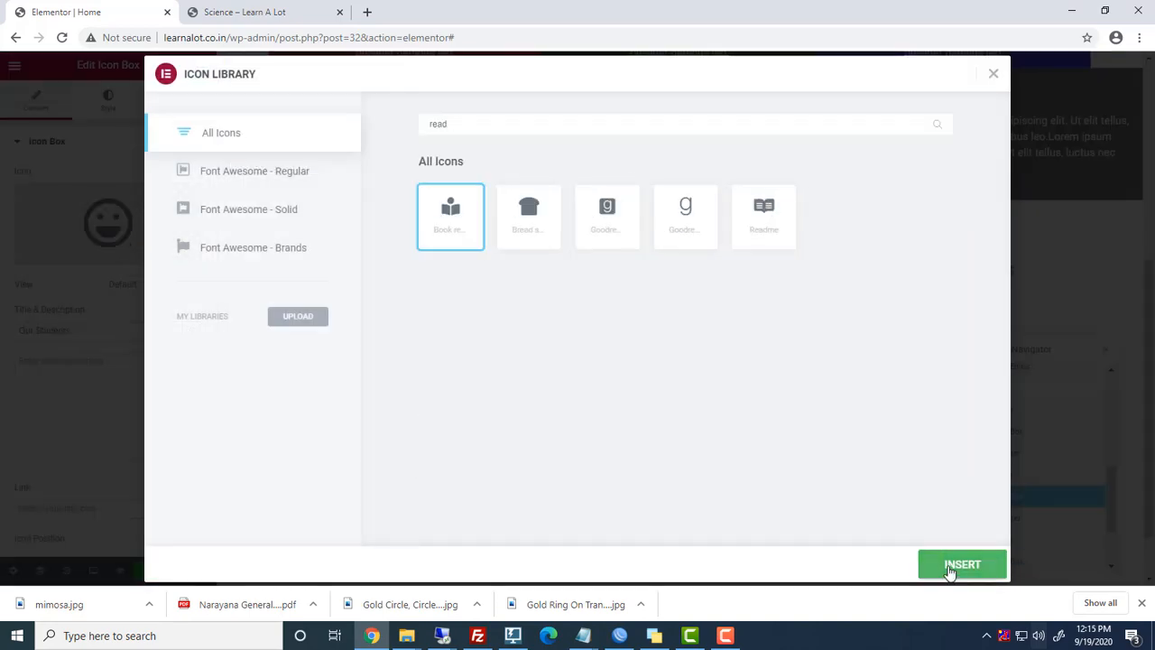
click(949, 570)
click(54, 253)
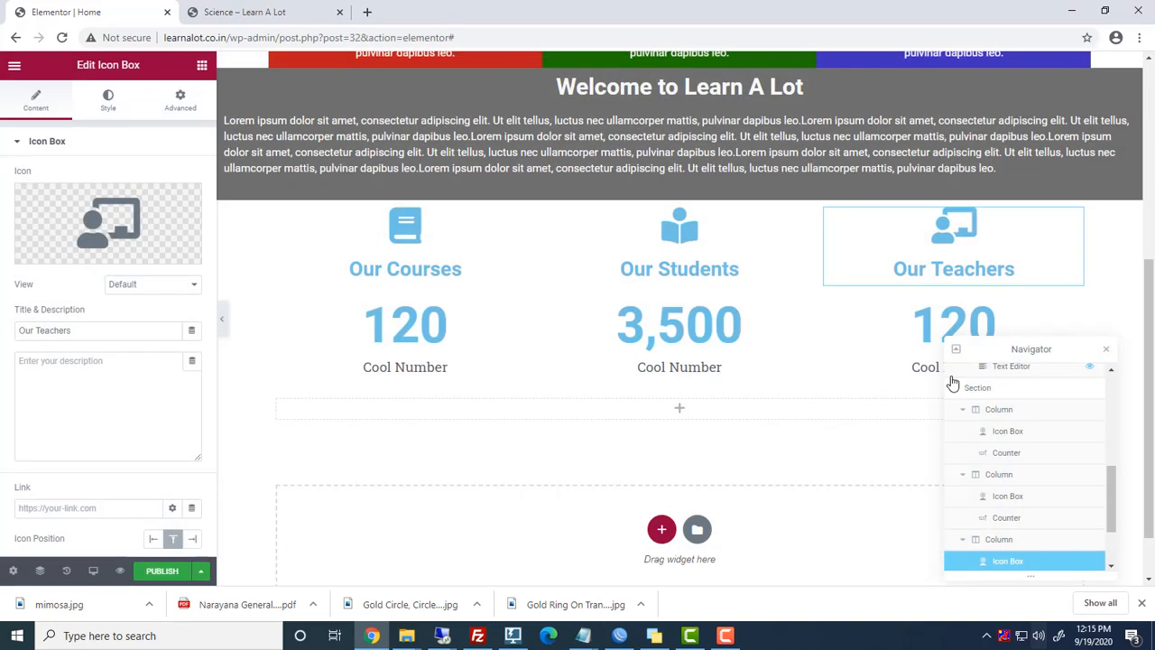
- Add the theme's Course Grid widget to the empty section below the counters
scroll(712, 298, down, 1)
click(681, 341)
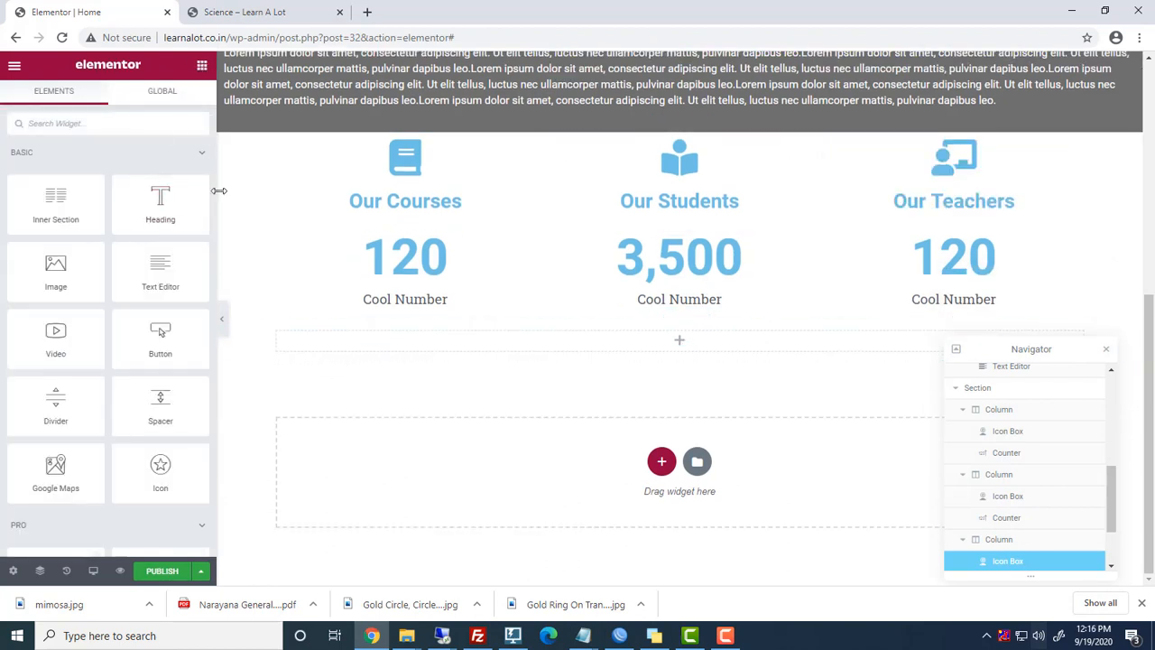
scroll(135, 316, down, 15)
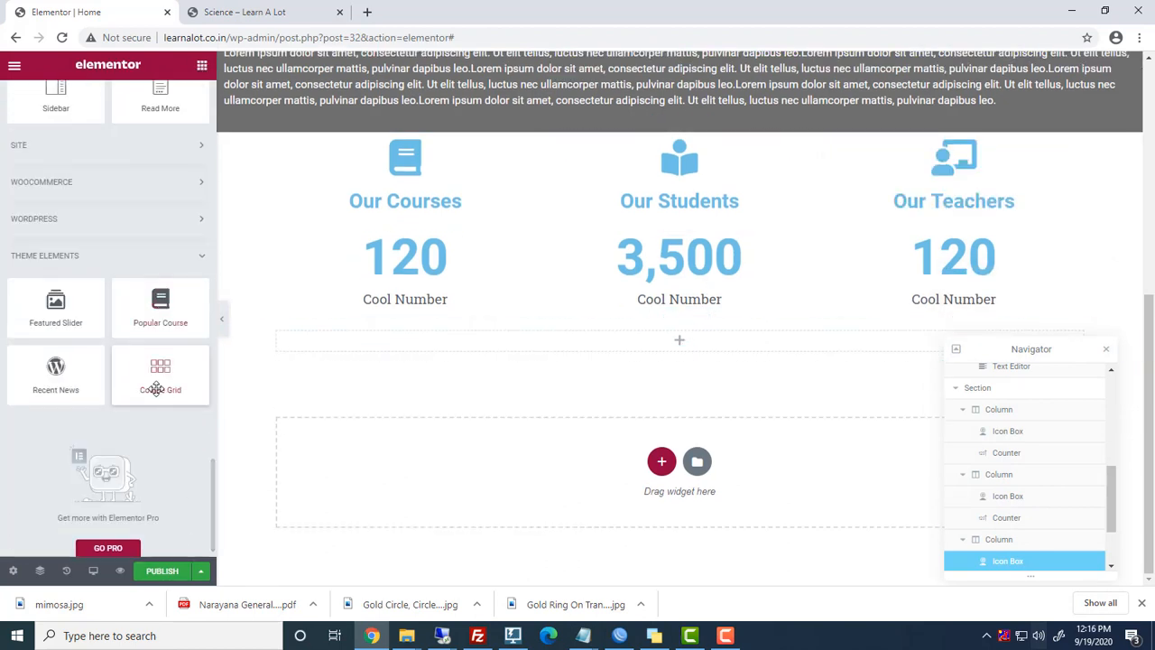
drag(156, 388, 683, 353)
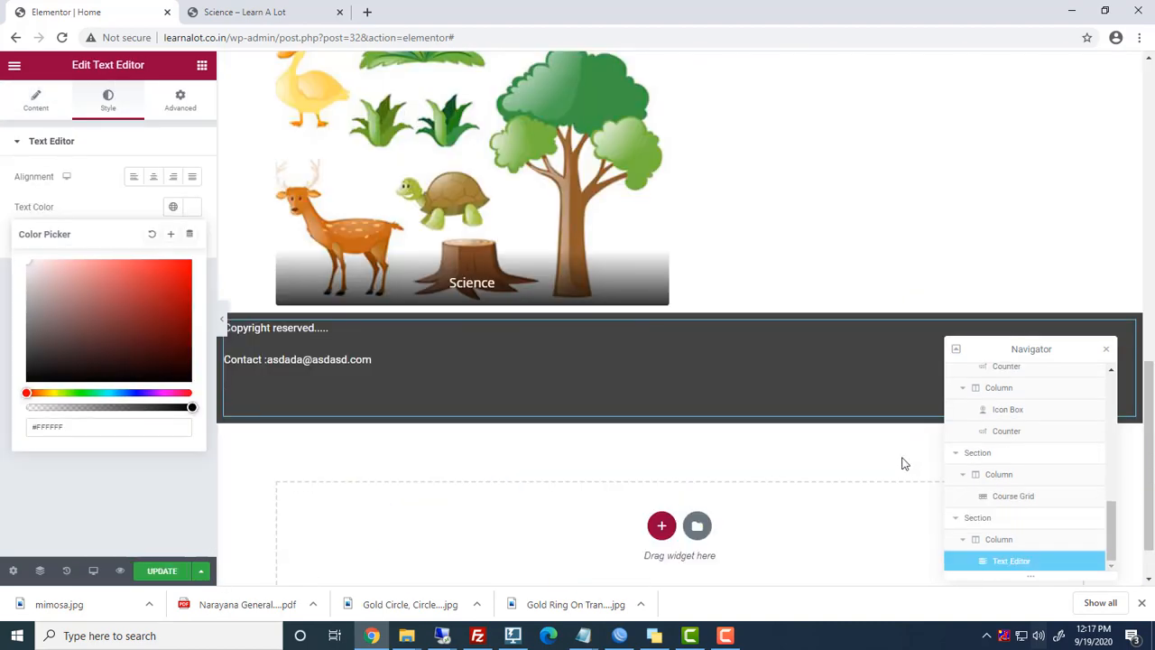
- Update the Home page and exit Elementor to the WordPress dashboard
scroll(902, 463, up, 10)
click(162, 570)
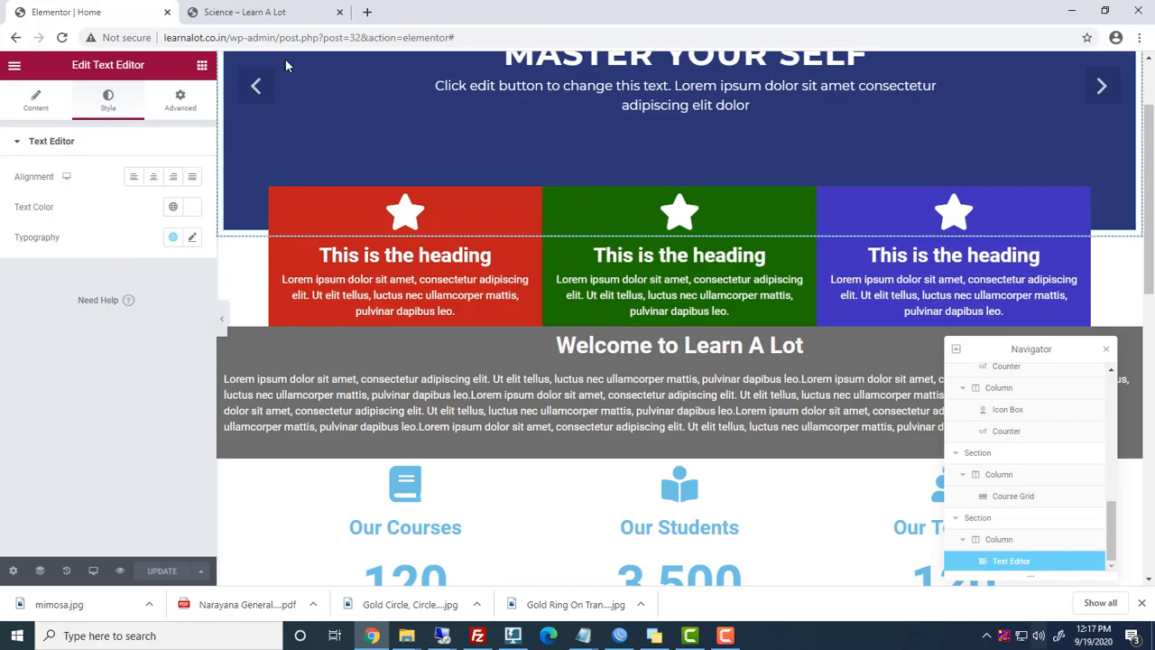
click(13, 65)
click(91, 315)
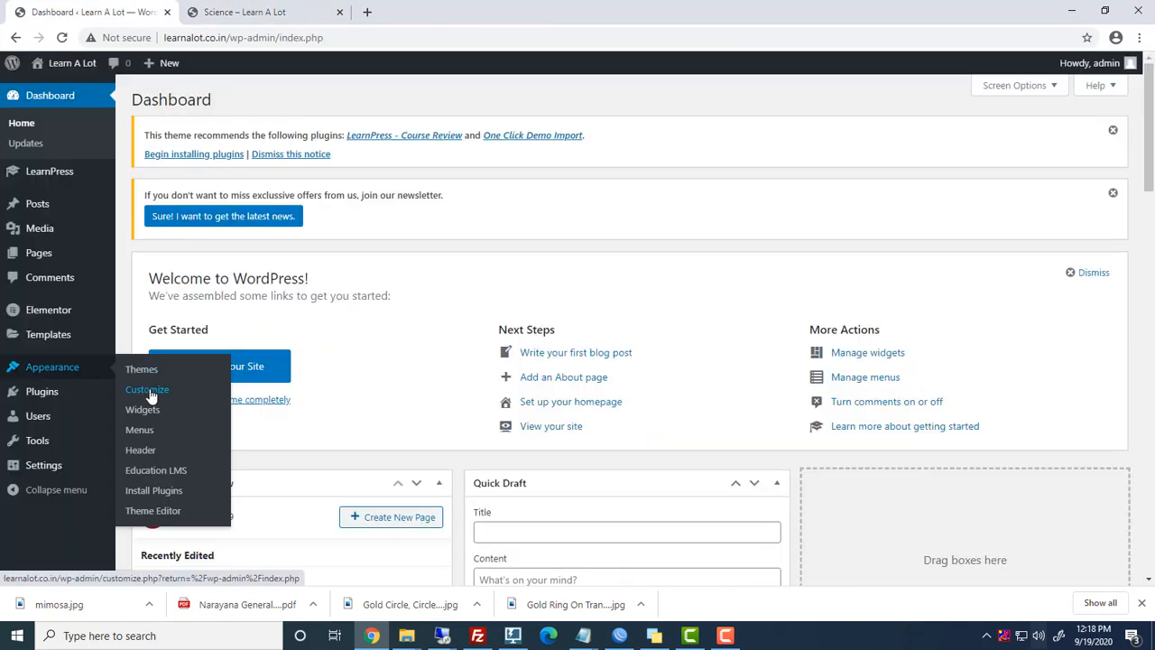
- Customize the site to display the static page Home as its homepage and publish the change
click(150, 395)
click(104, 410)
click(15, 309)
click(106, 368)
click(70, 430)
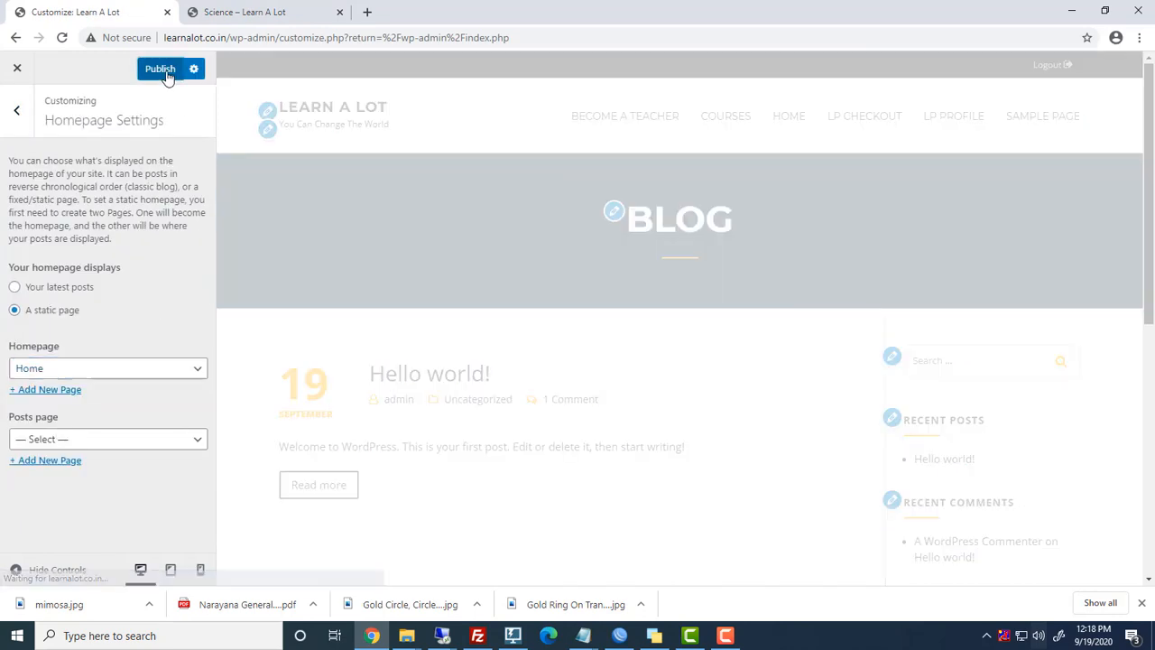
click(167, 74)
- Open the live site at learnalot.co.in and examine its slider, counters, Top Courses grid and footer
click(262, 10)
drag(229, 37, 541, 37)
key(BackSpace)
key(Return)
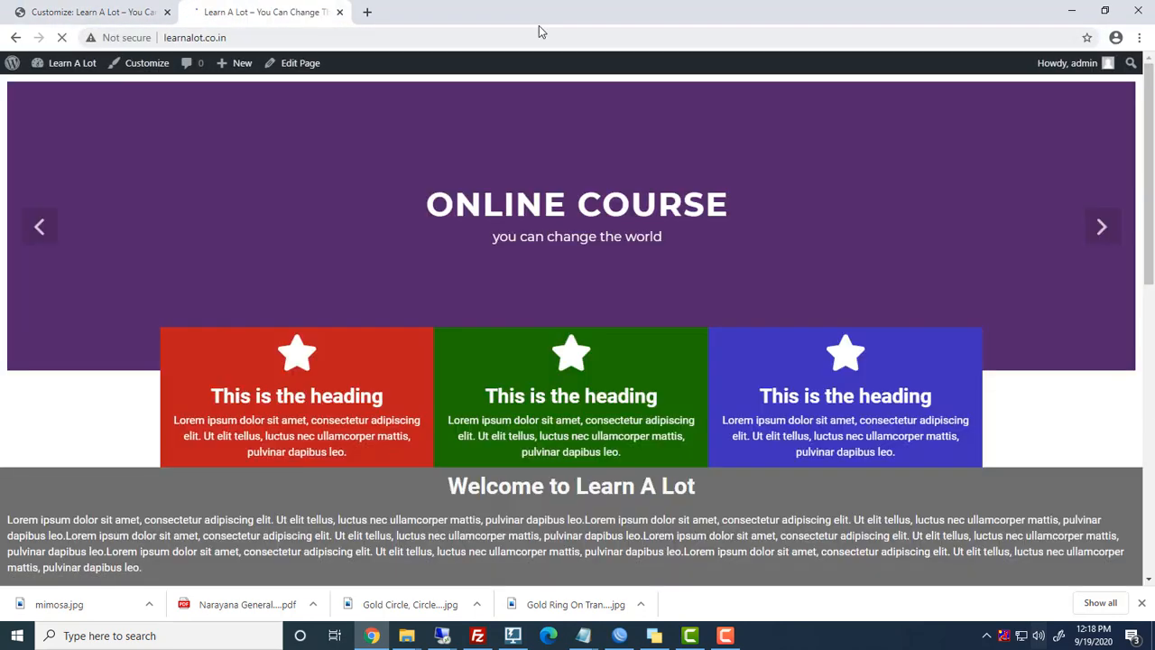
scroll(1051, 391, down, 8)
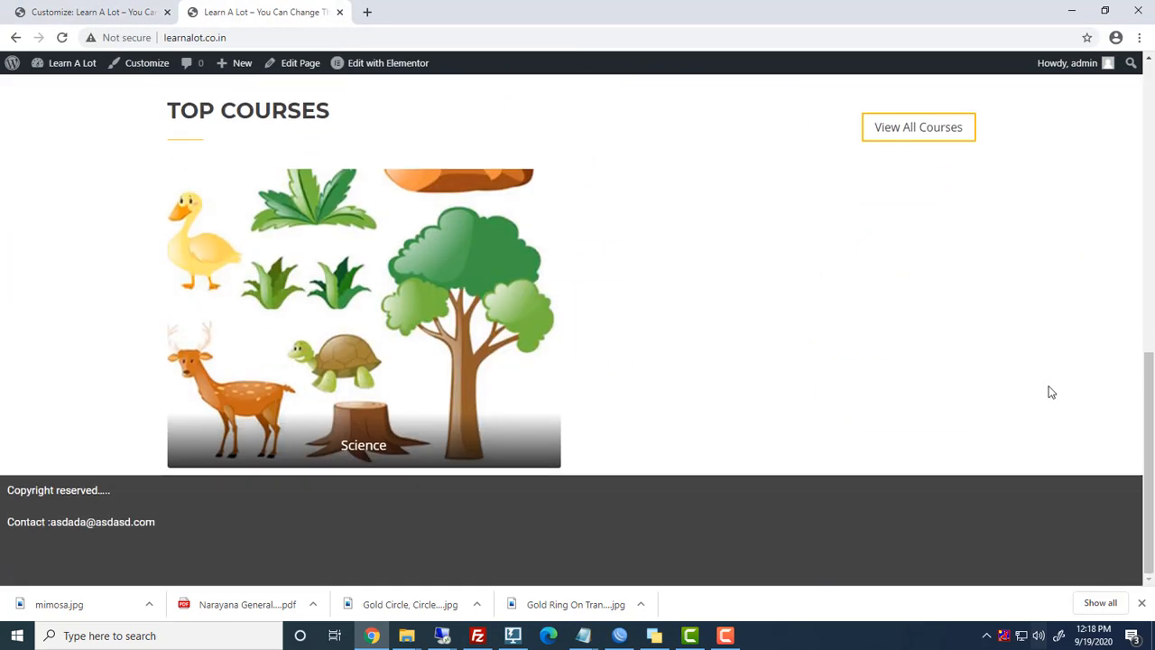
scroll(1049, 389, up, 3)
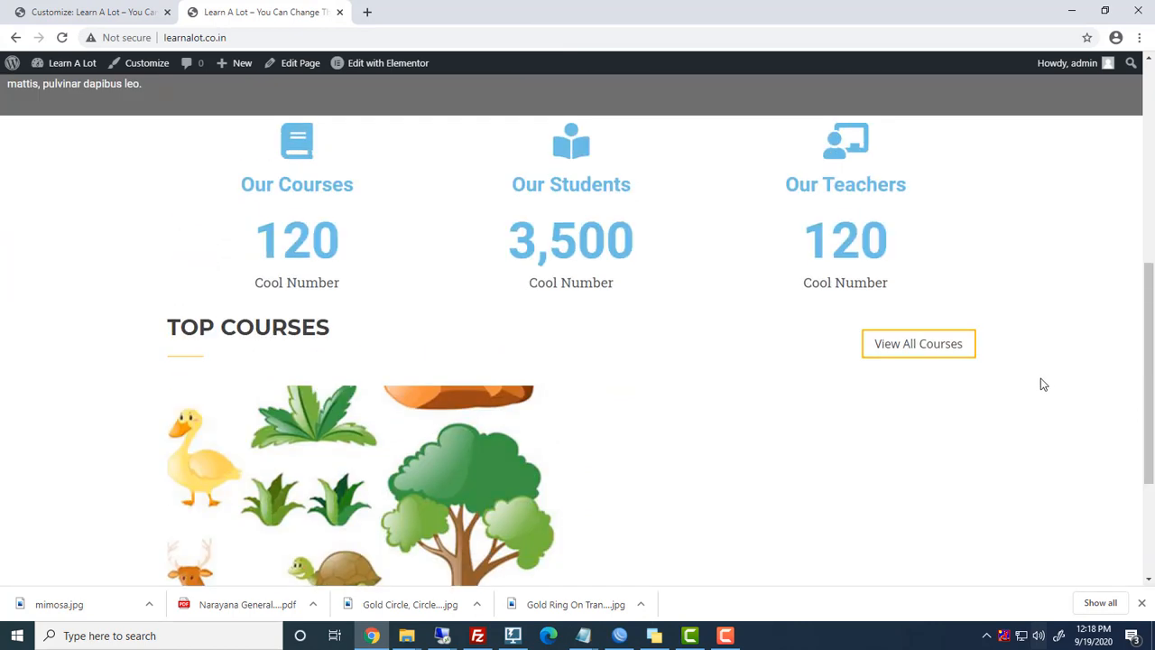
scroll(1044, 384, down, 3)
- Open the Science course from the Top Courses grid and check its progress and curriculum
click(429, 344)
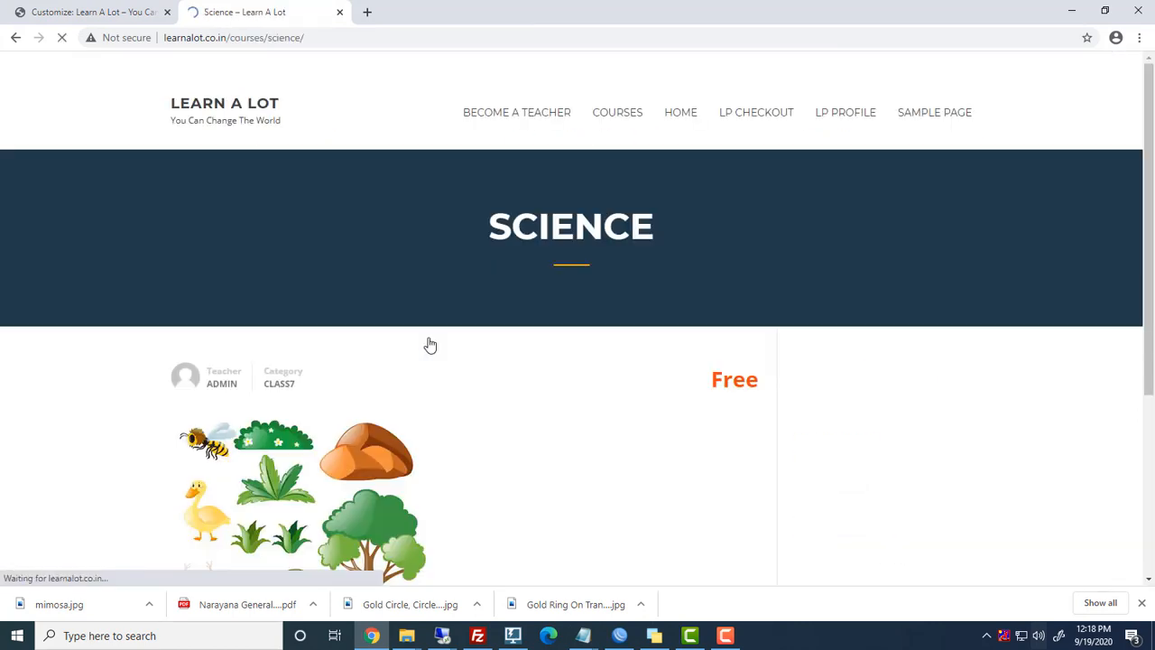
scroll(532, 282, down, 6)
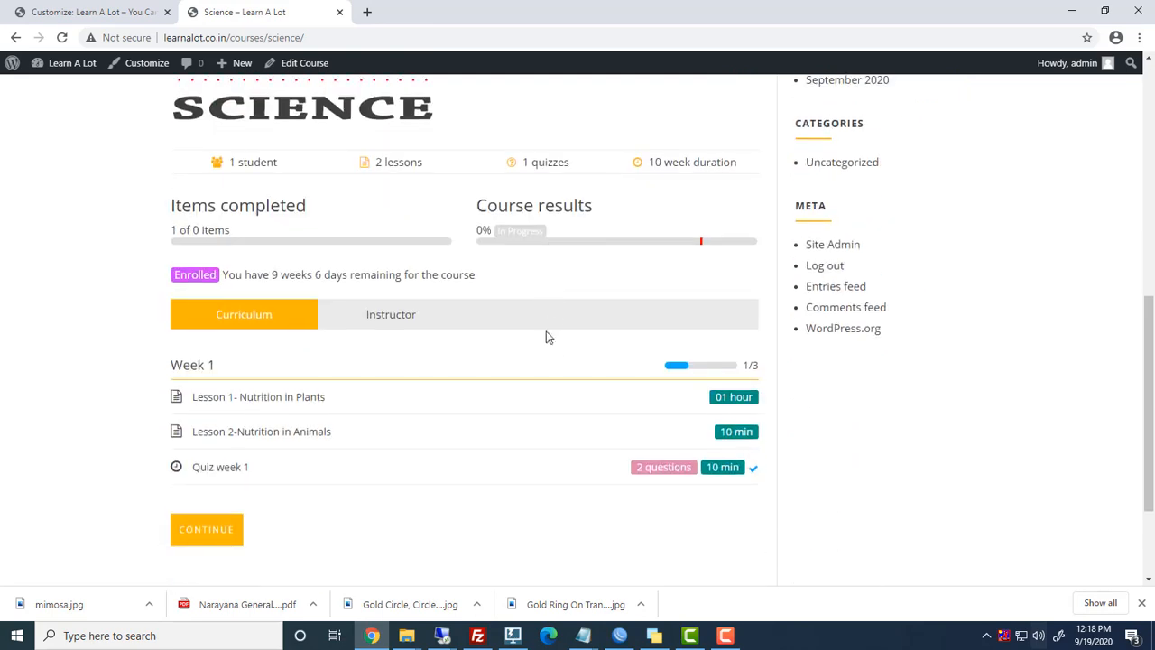
scroll(545, 337, down, 2)
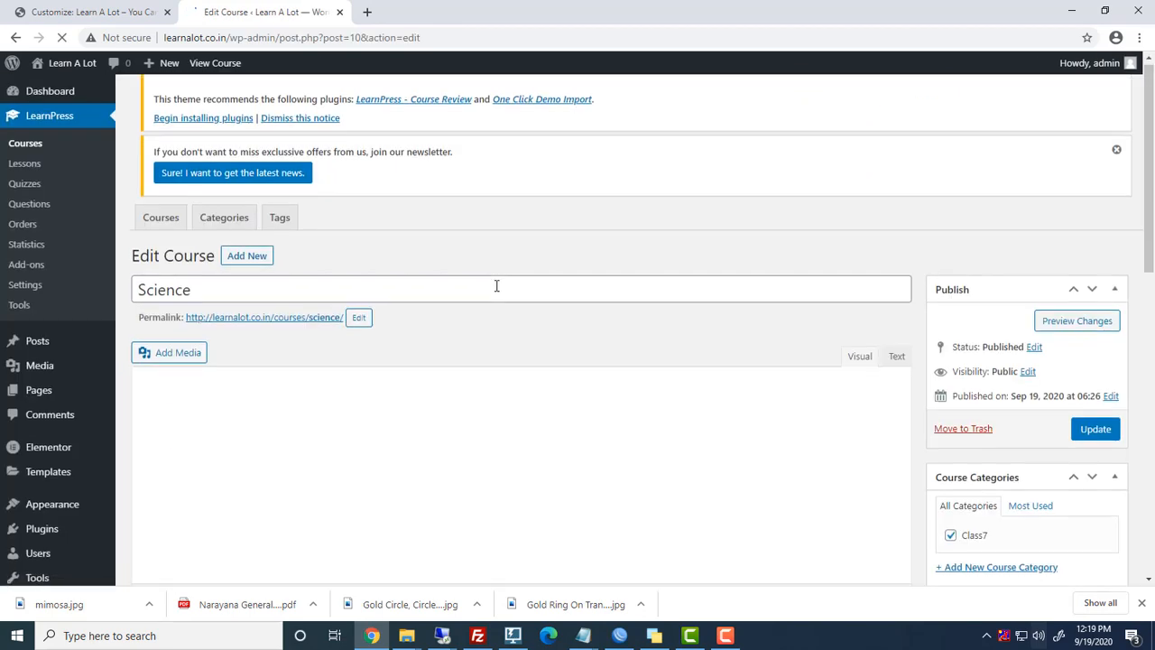
- Set the Science course's price to 2 USD in its pricing settings and update the course
scroll(597, 310, down, 5)
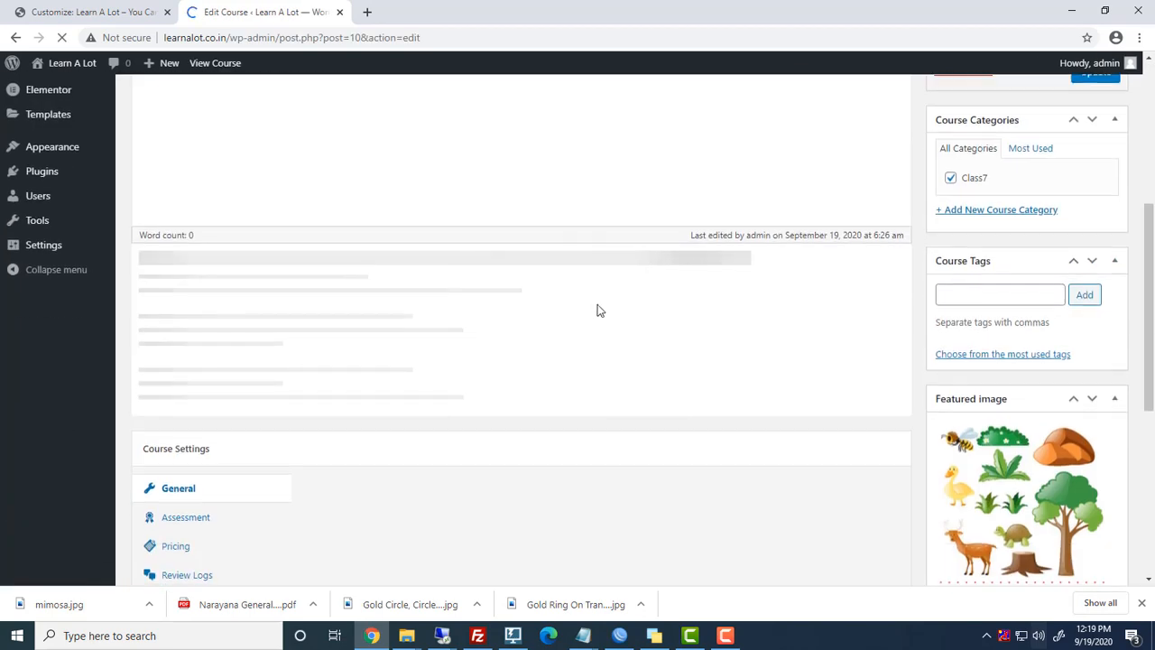
scroll(596, 310, down, 5)
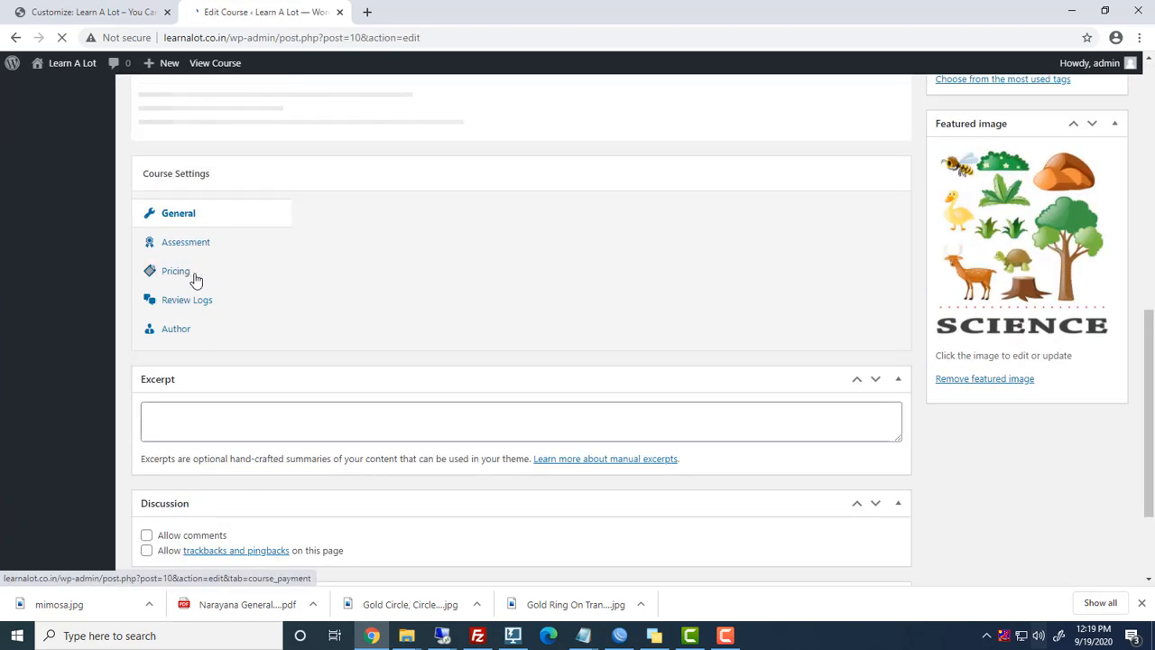
click(189, 273)
click(478, 199)
click(709, 236)
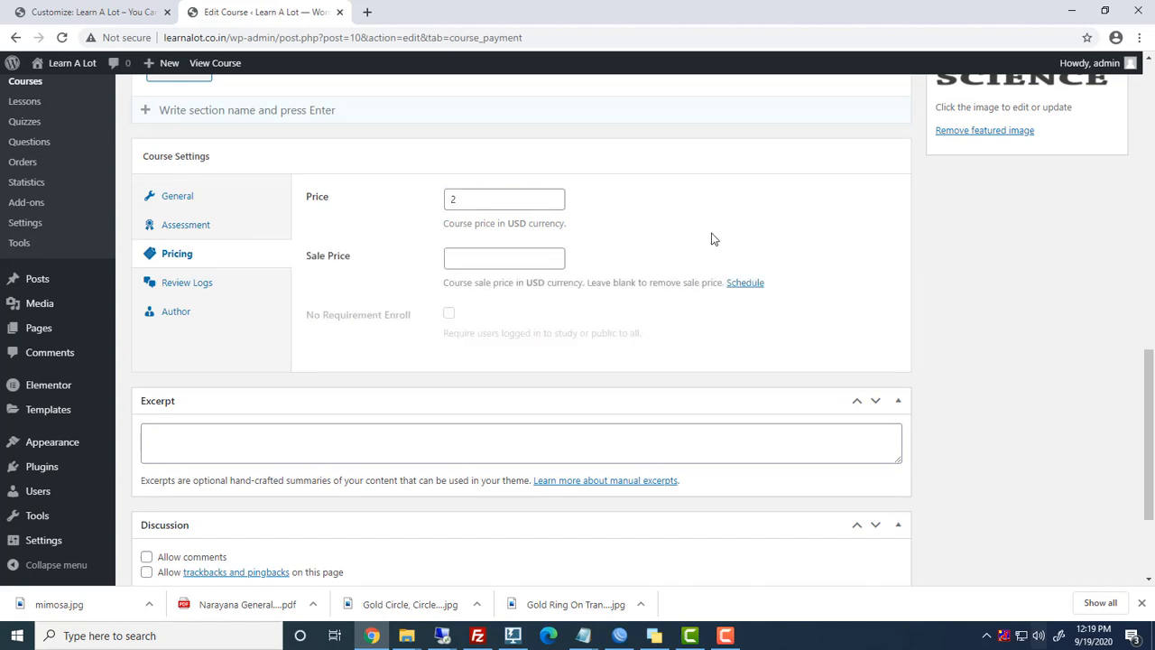
scroll(712, 234, up, 6)
click(1081, 130)
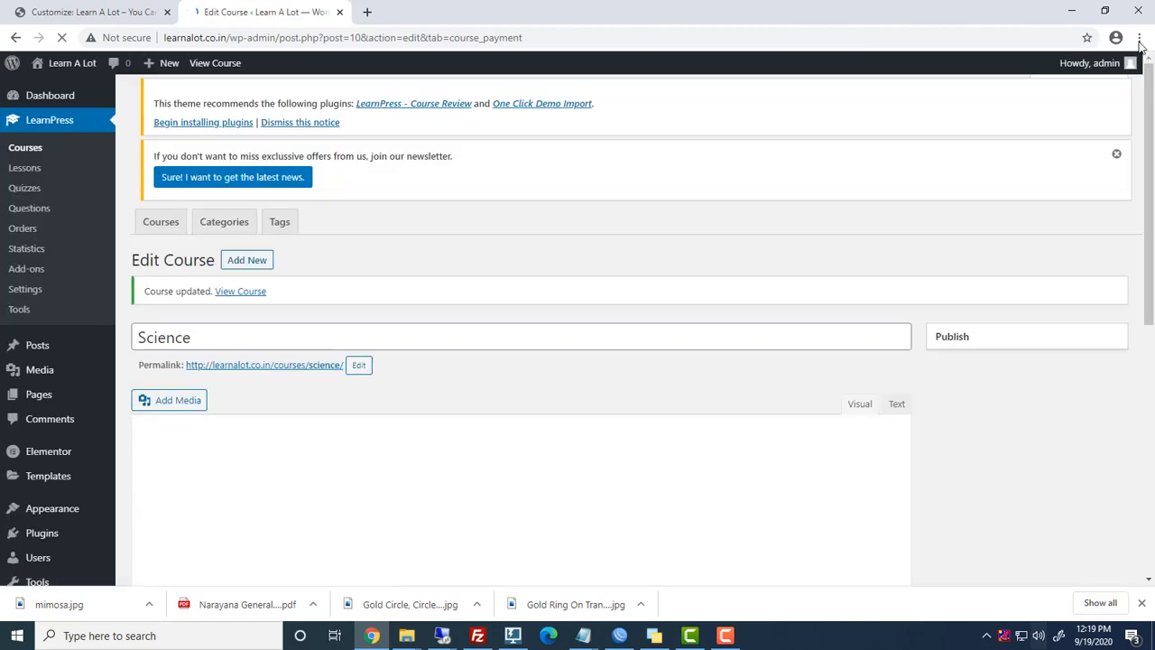
- Open learnalot.co.in in a new incognito window to view the home page as a logged-out visitor
key(ctrl+shift+n)
text(learnalot.co.in)
key(Return)
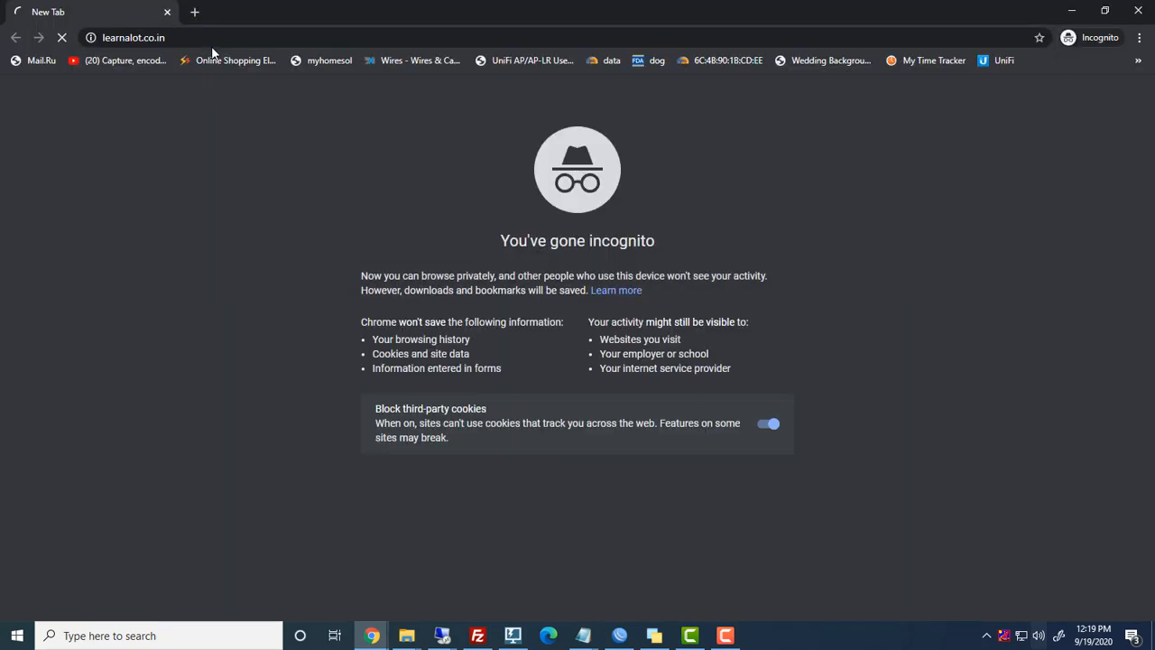
scroll(822, 312, down, 3)
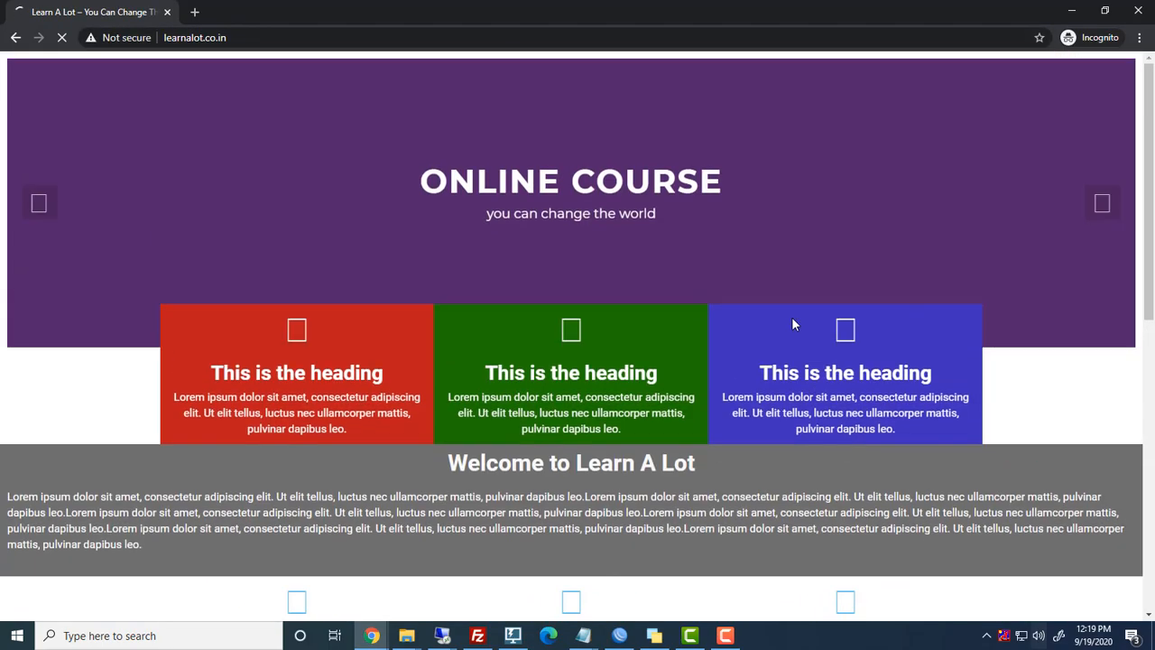
- Open the Science course from the Top Courses grid as a visitor and try to open Lesson 1- Nutrition in Plants
scroll(791, 320, down, 7)
click(450, 299)
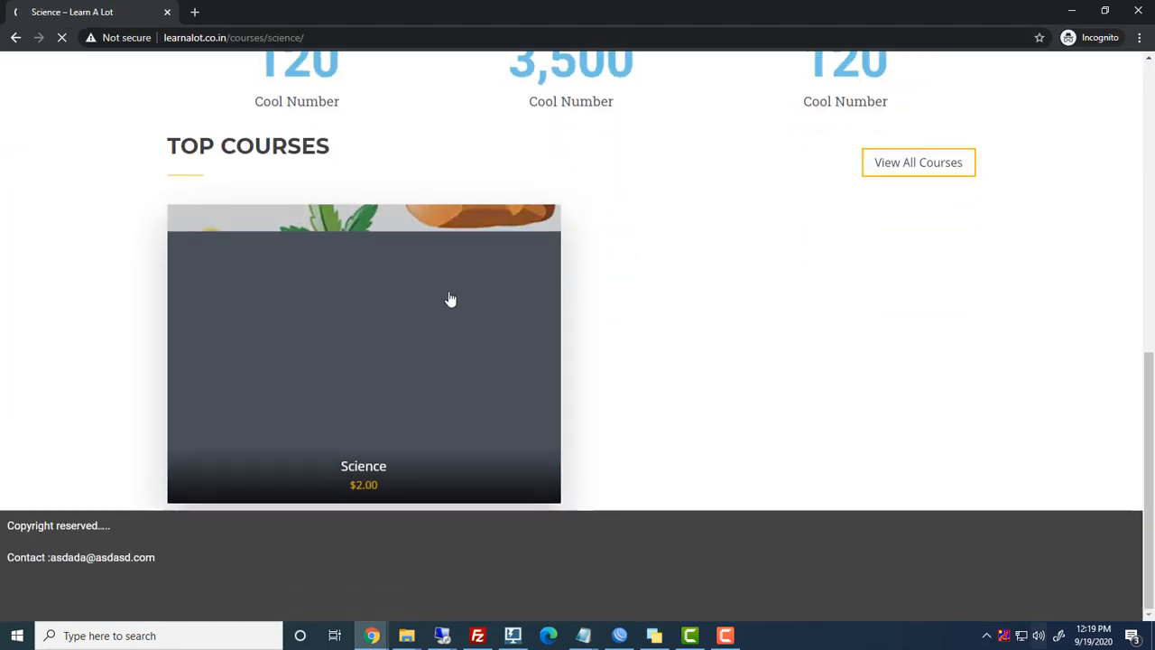
scroll(704, 343, down, 5)
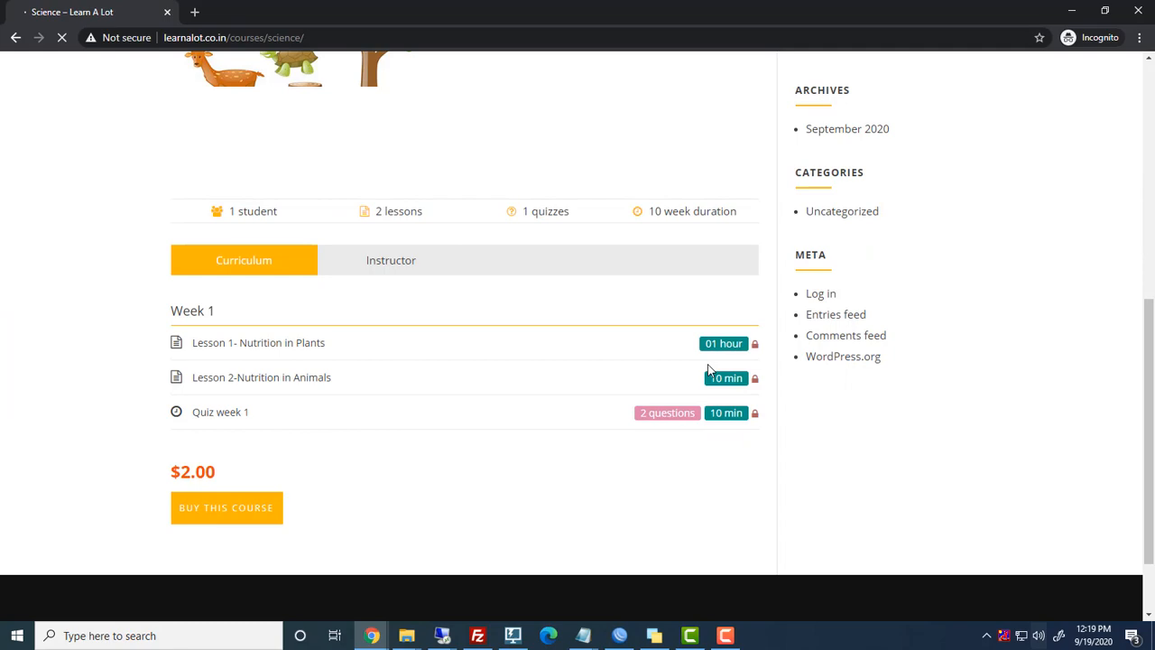
click(305, 343)
click(1037, 76)
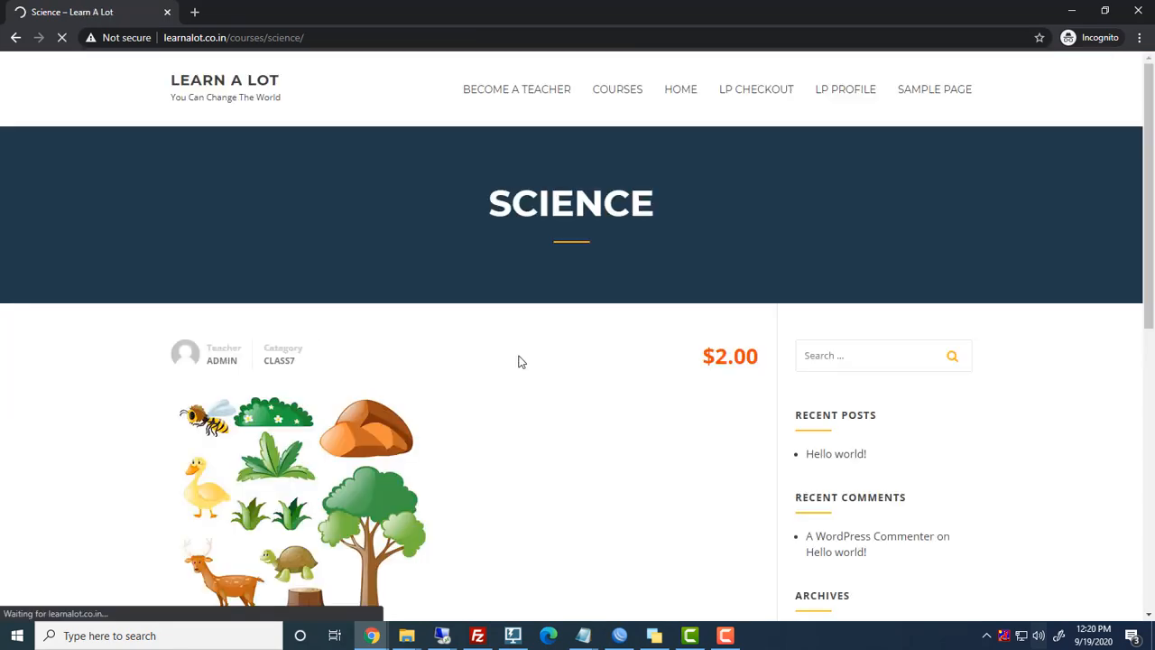
- Start buying the Science course and check the login form on the checkout page
scroll(518, 361, down, 6)
click(232, 418)
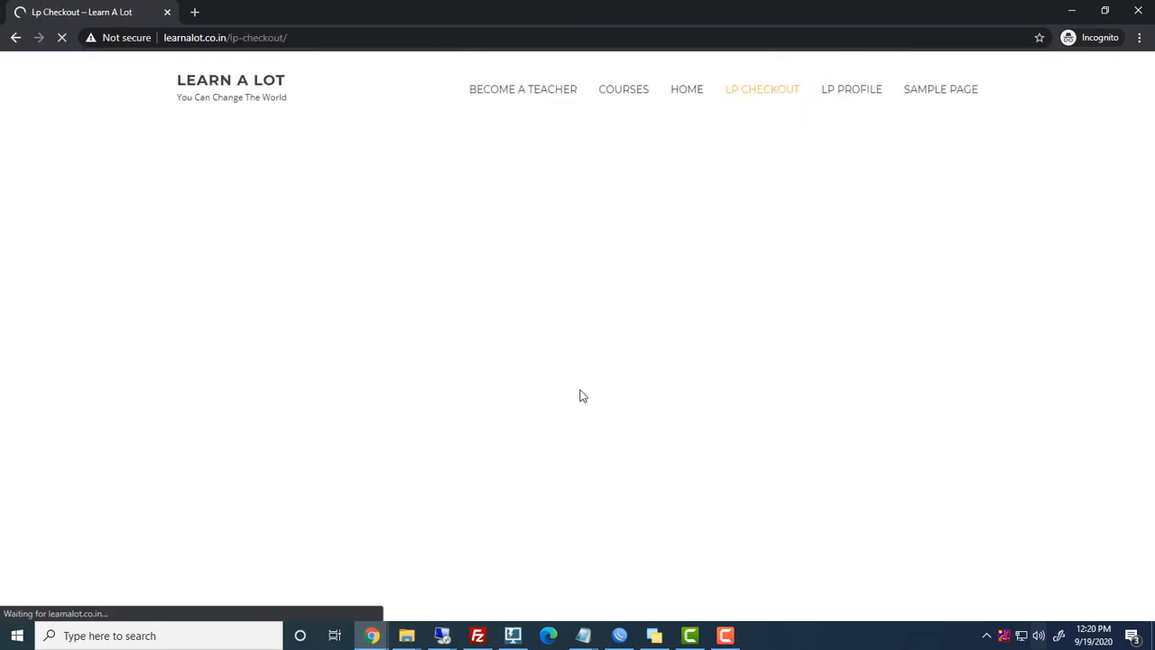
scroll(359, 316, down, 3)
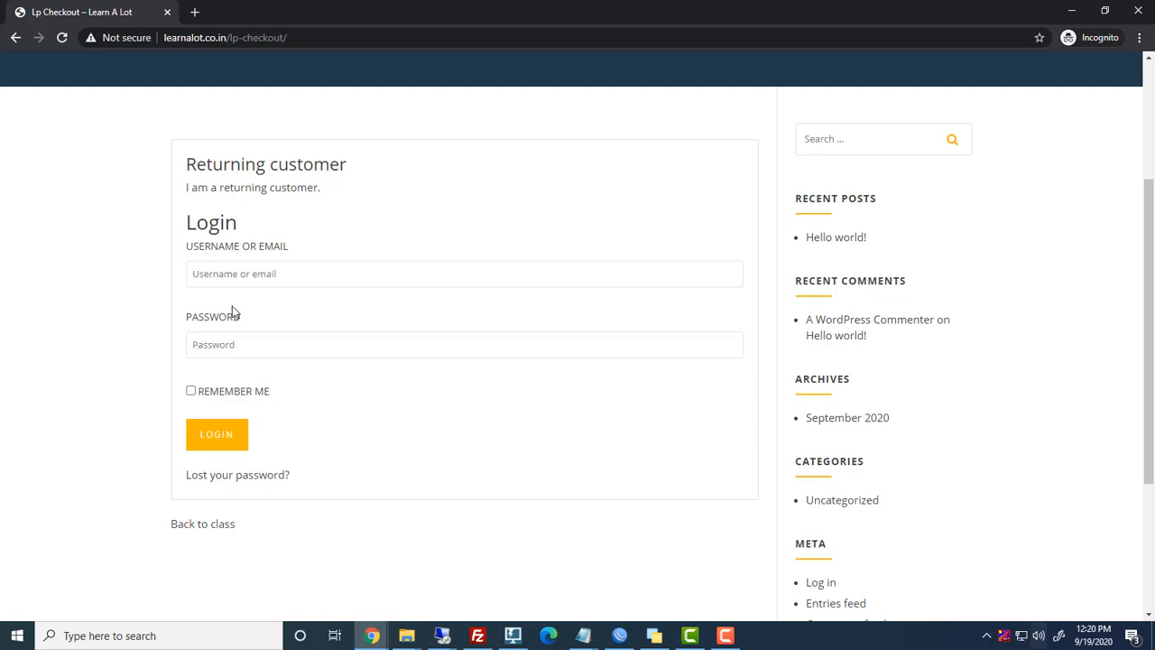
- In the WordPress admin's General Settings, allow anyone to register on the site and save the changes
double_click(348, 6)
click(561, 7)
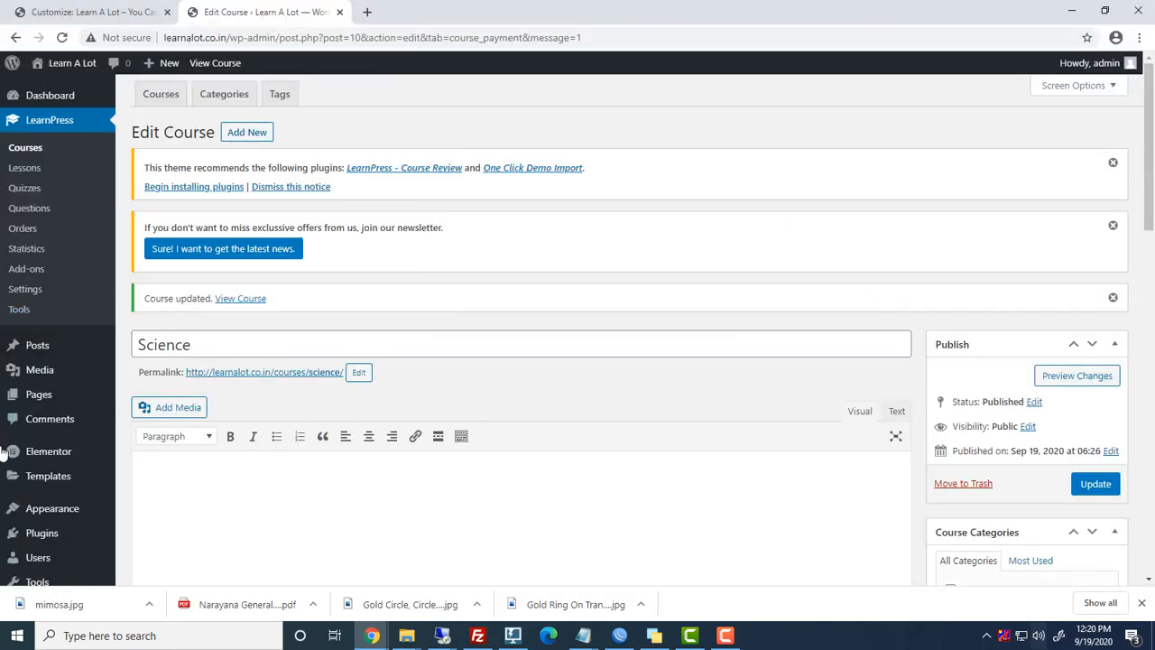
scroll(7, 458, down, 4)
click(40, 540)
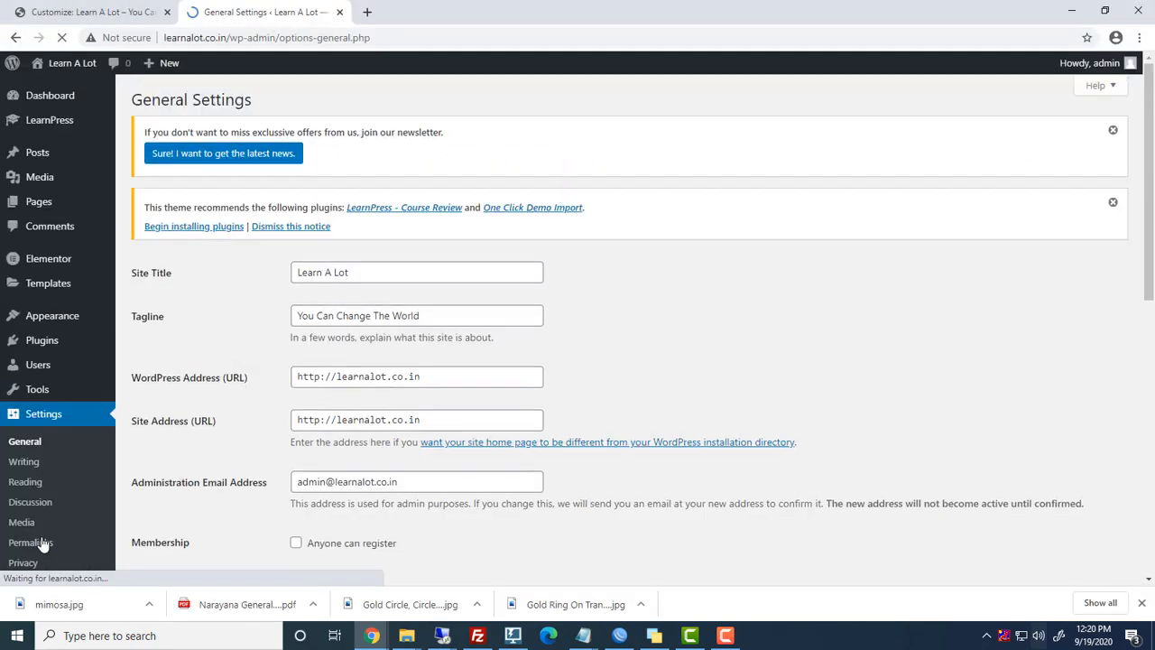
scroll(659, 271, down, 3)
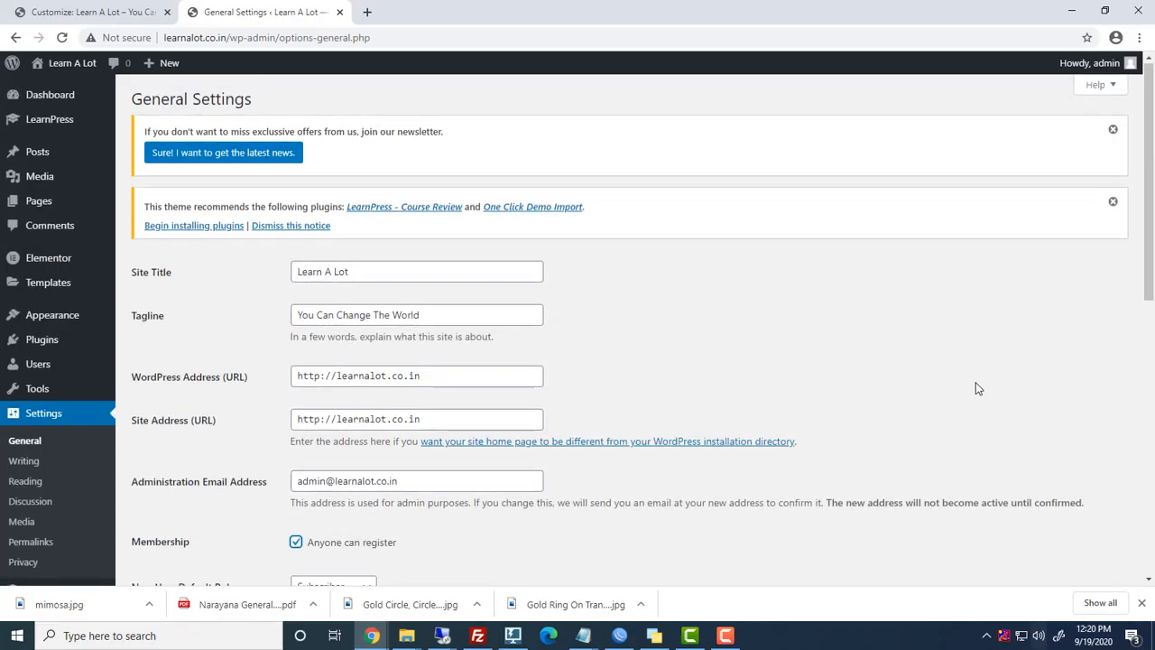
scroll(975, 381, down, 7)
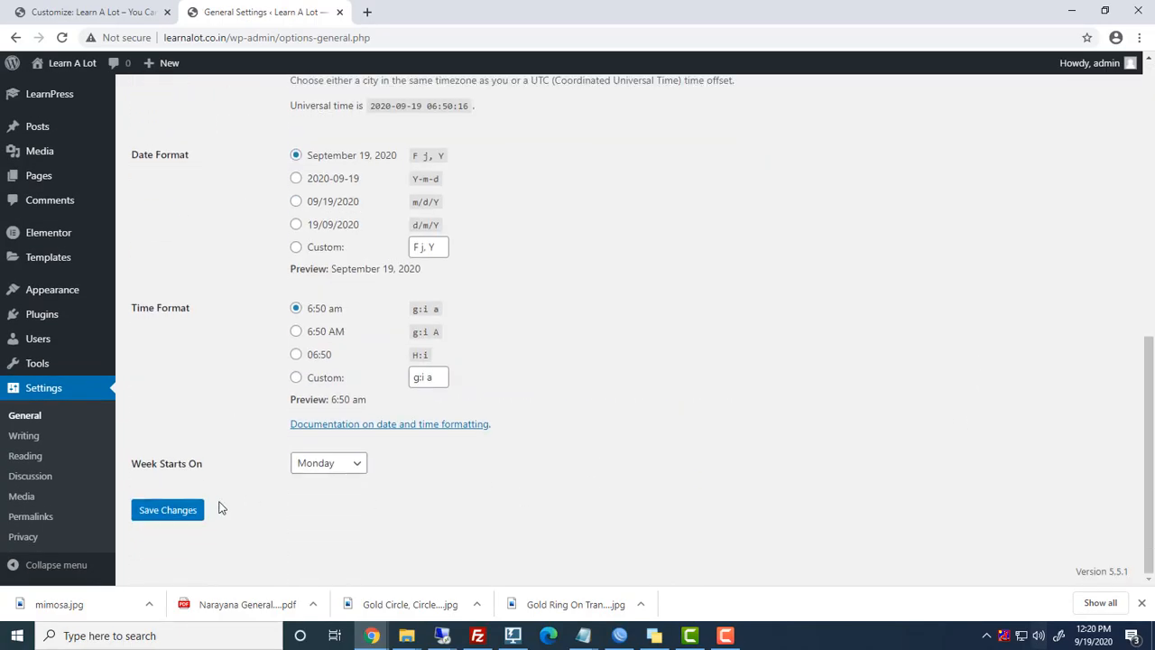
click(167, 511)
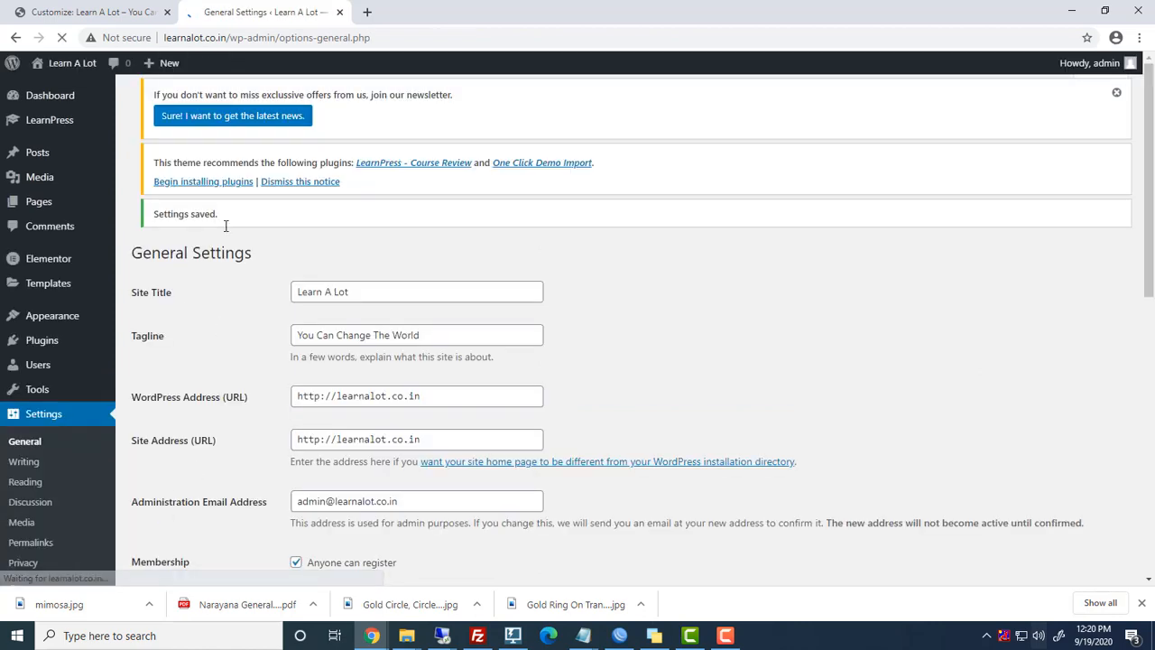
- Return to the incognito checkout page and reload it to check for a new-customer registration option
mouse_move(371, 635)
click(478, 586)
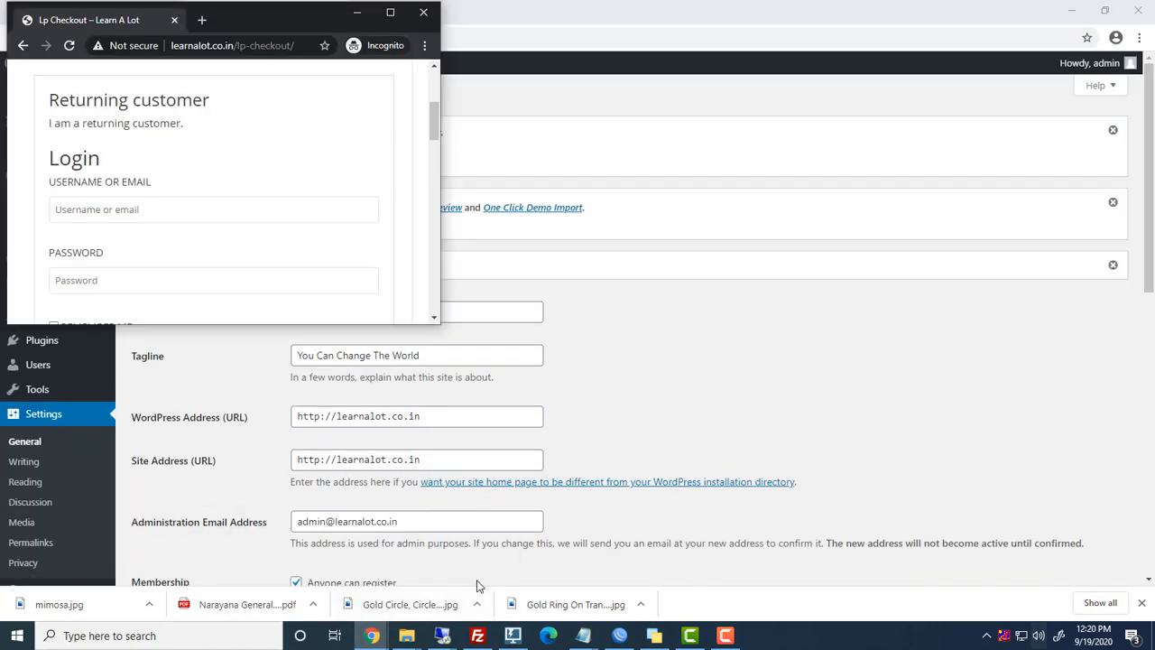
click(387, 17)
key(F5)
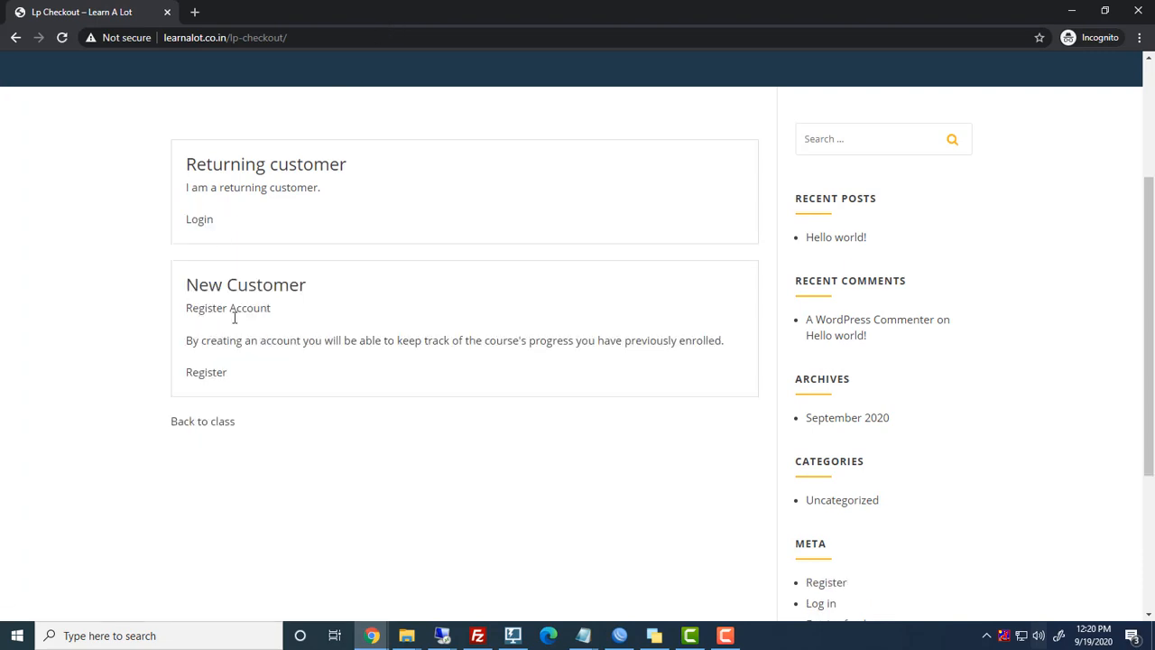
- Register a new customer account on the checkout page with a username, e-mail address and password
click(205, 373)
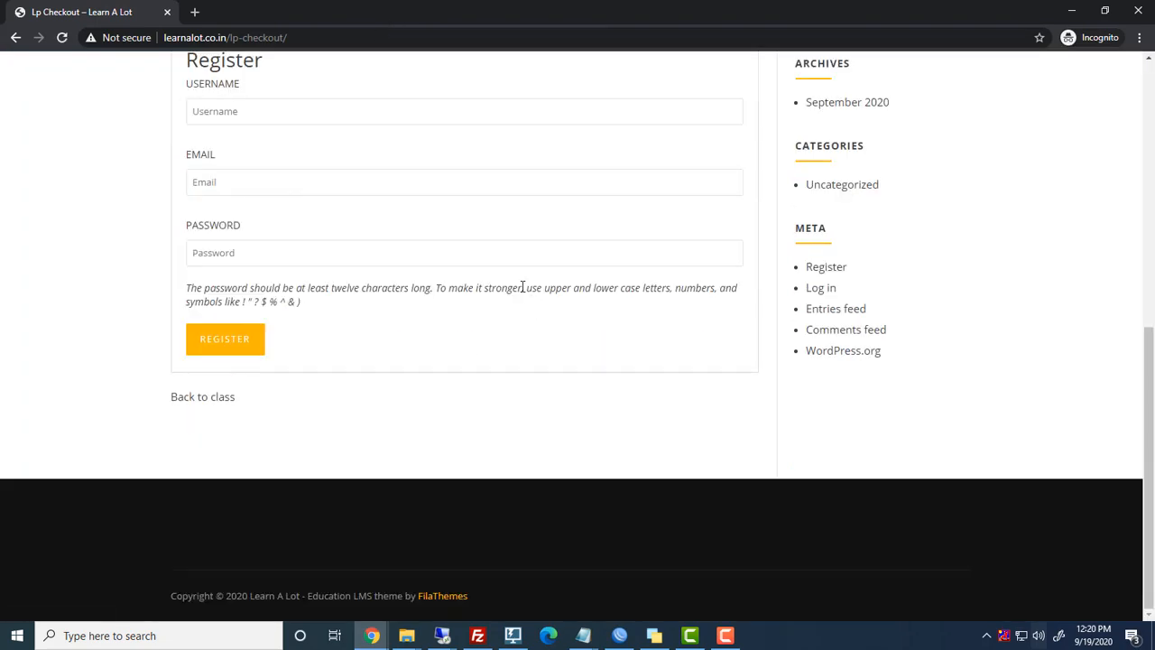
scroll(250, 209, up, 1)
click(260, 327)
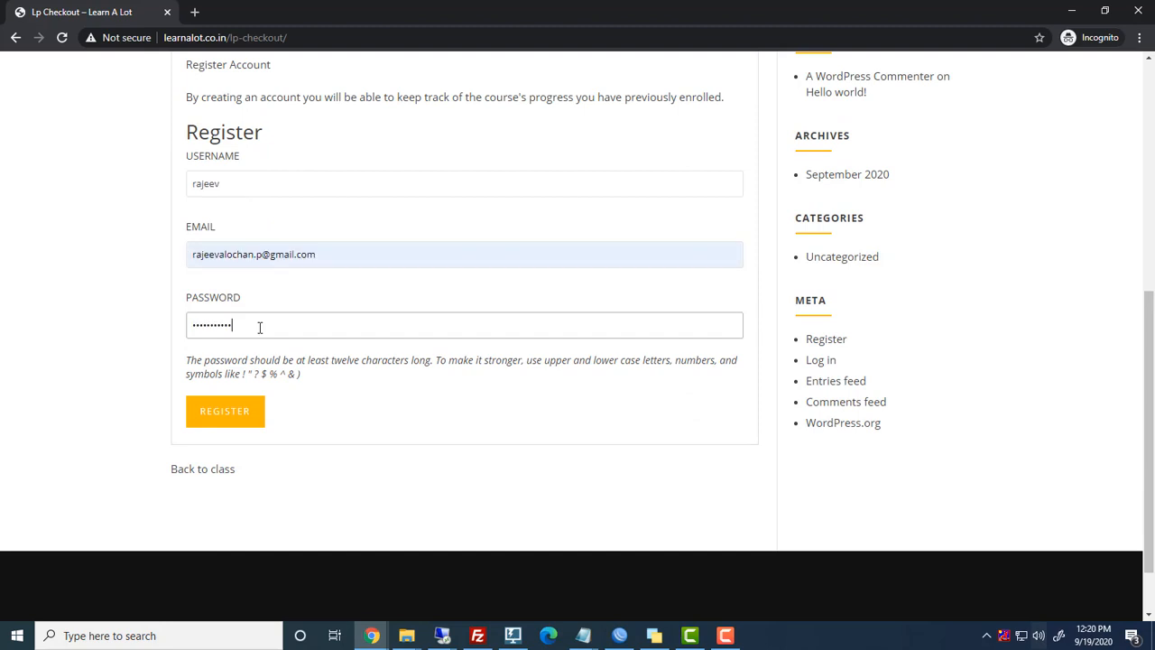
click(241, 415)
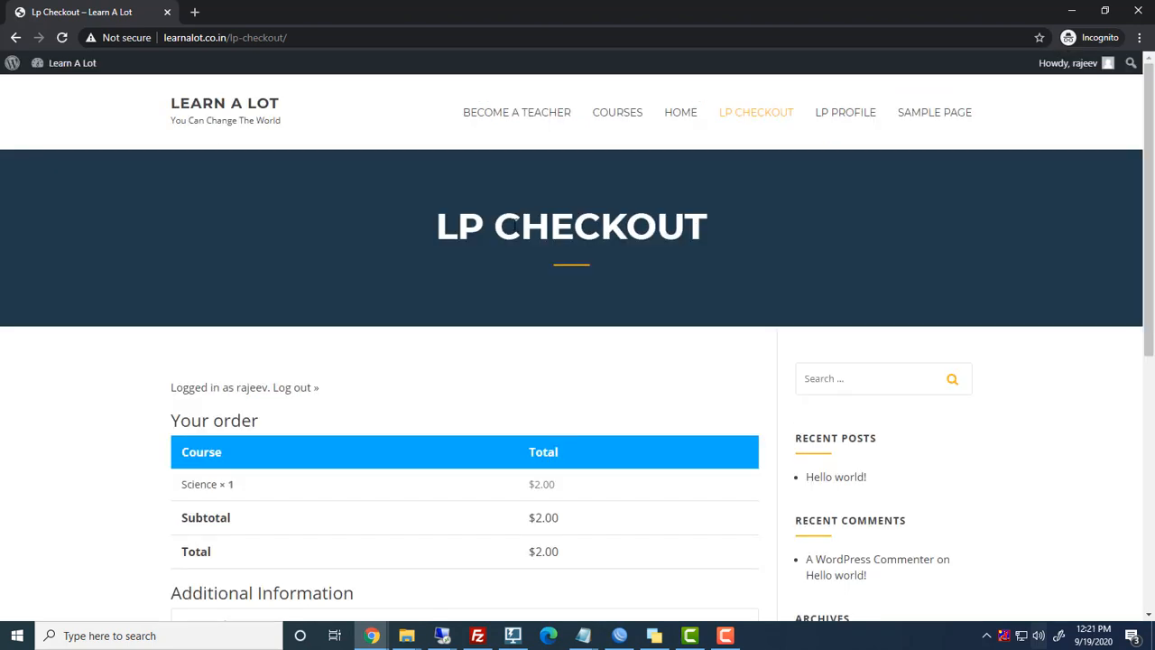
- Review the Science course order and its available payment methods on the checkout page
scroll(521, 238, down, 3)
scroll(567, 278, down, 3)
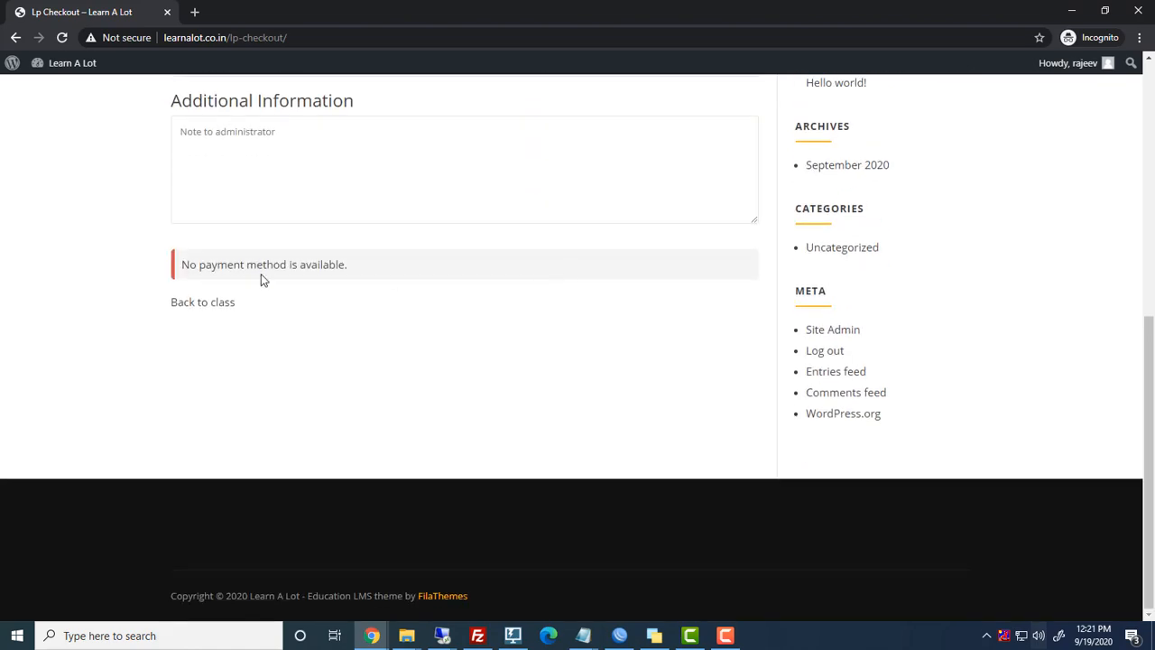
drag(199, 264, 417, 274)
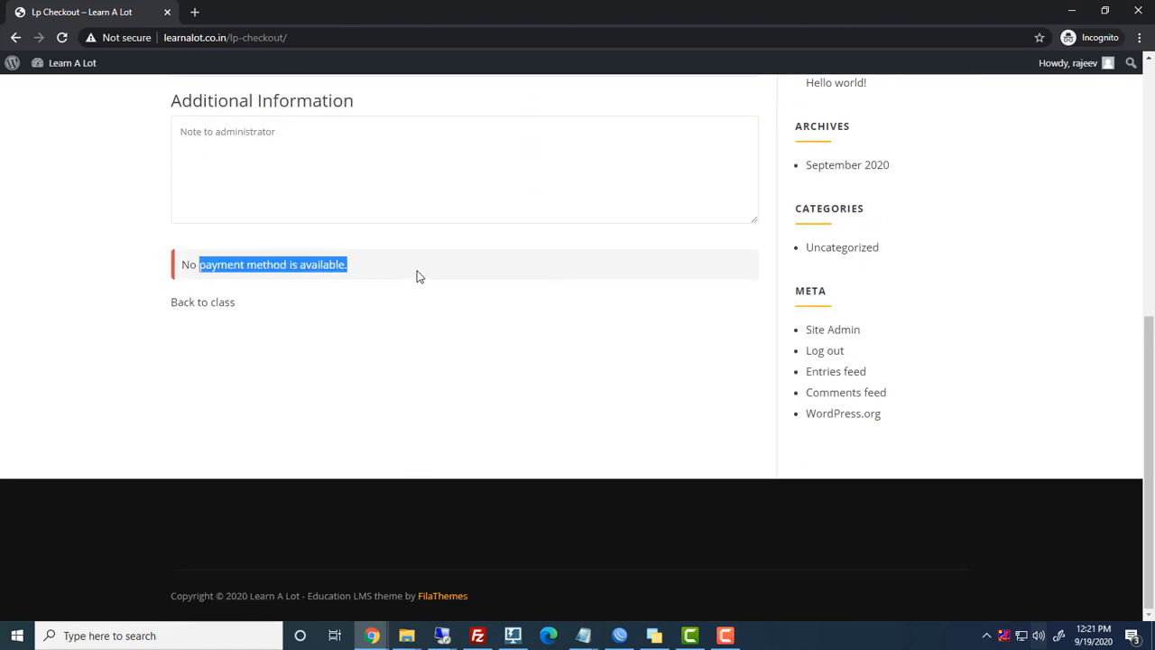
- In the admin's LearnPress payment settings, enable PayPal in the payment order list and save the settings
double_click(581, 11)
click(554, 7)
scroll(141, 368, down, 2)
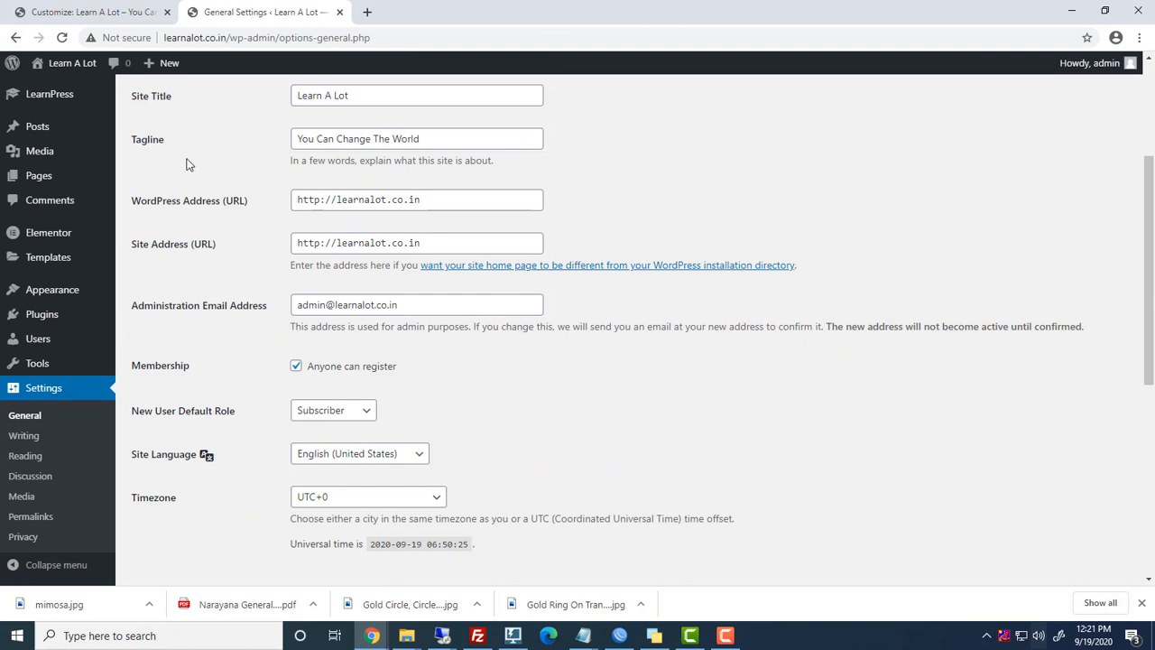
mouse_move(34, 97)
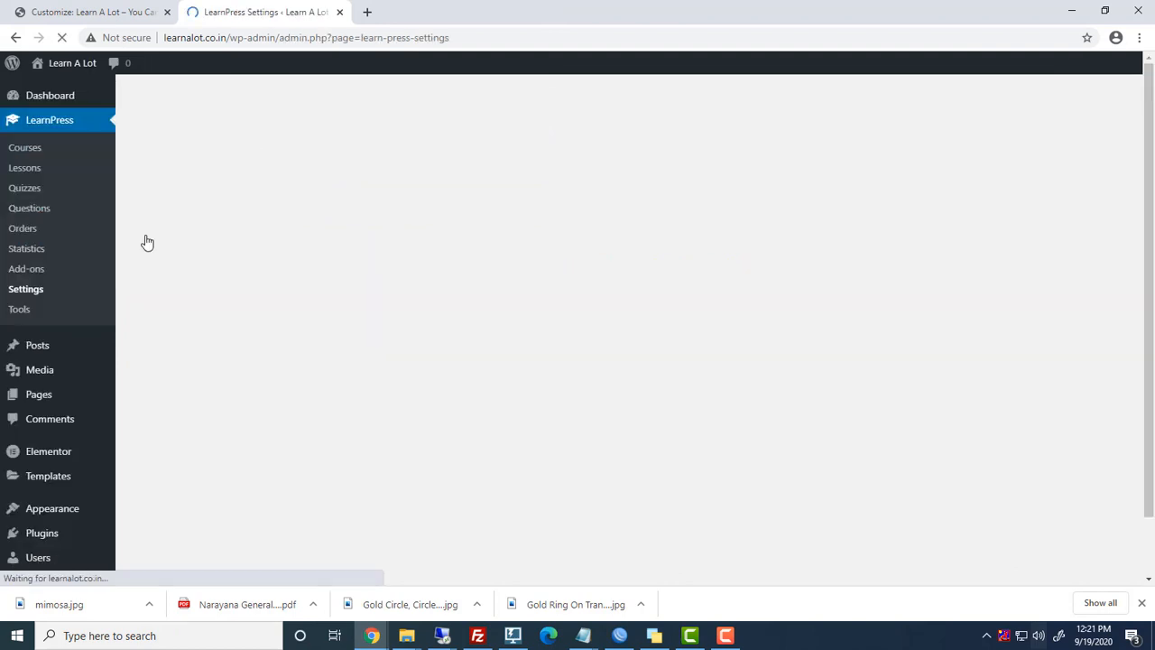
scroll(784, 259, down, 1)
scroll(783, 259, down, 2)
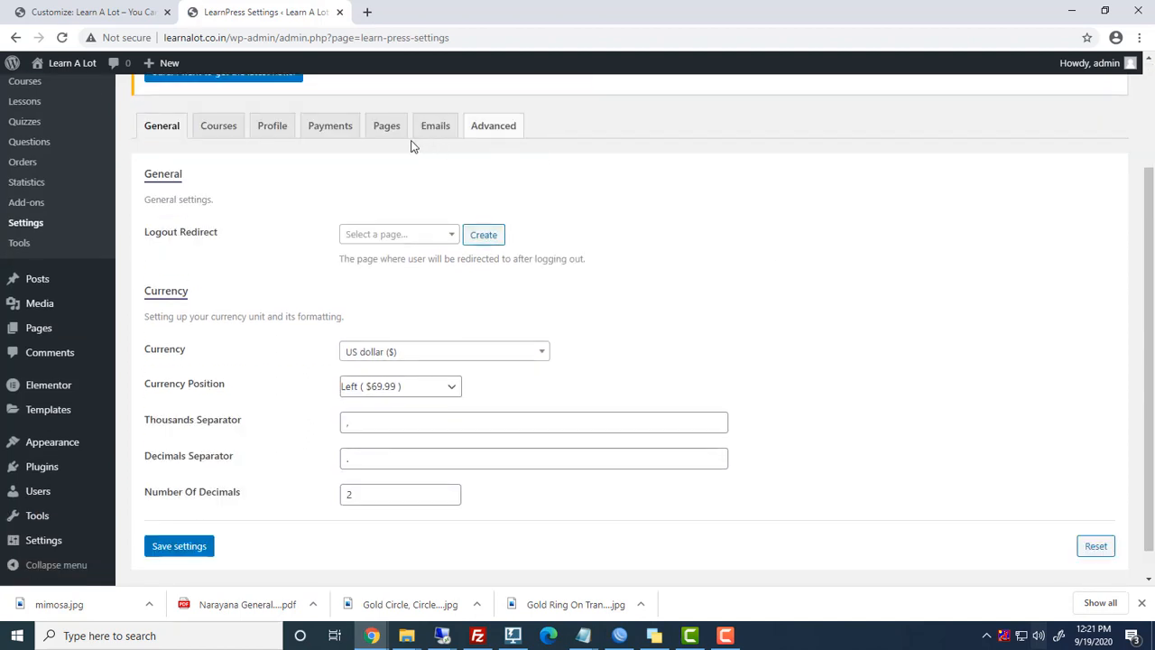
click(341, 138)
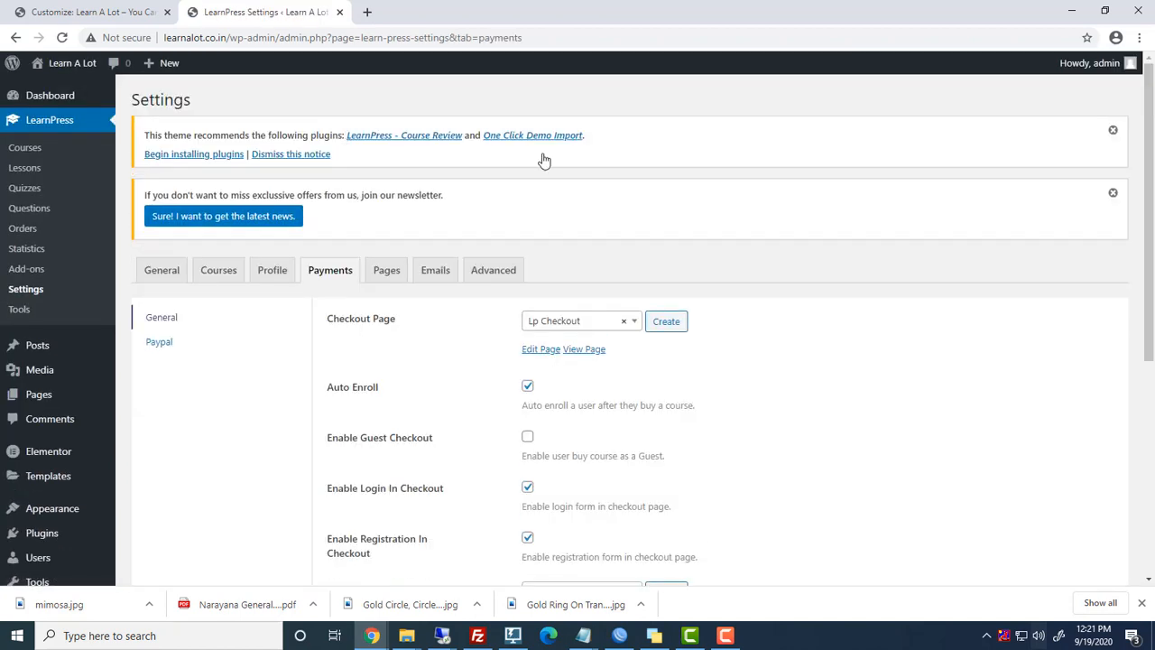
scroll(879, 323, down, 6)
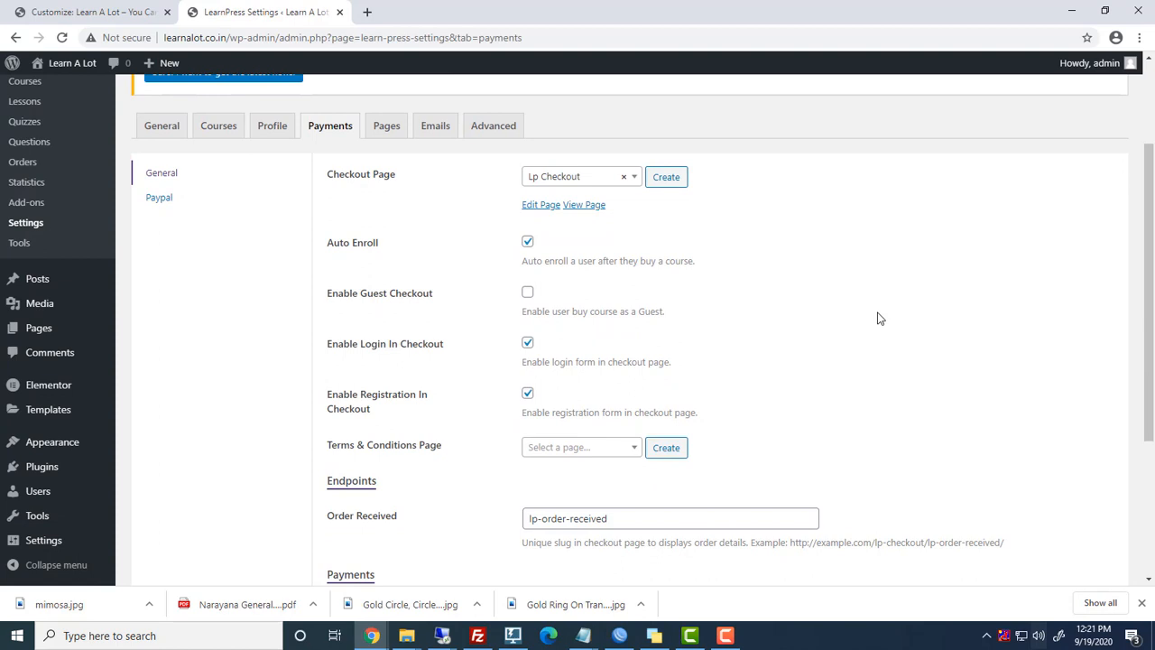
scroll(802, 335, down, 2)
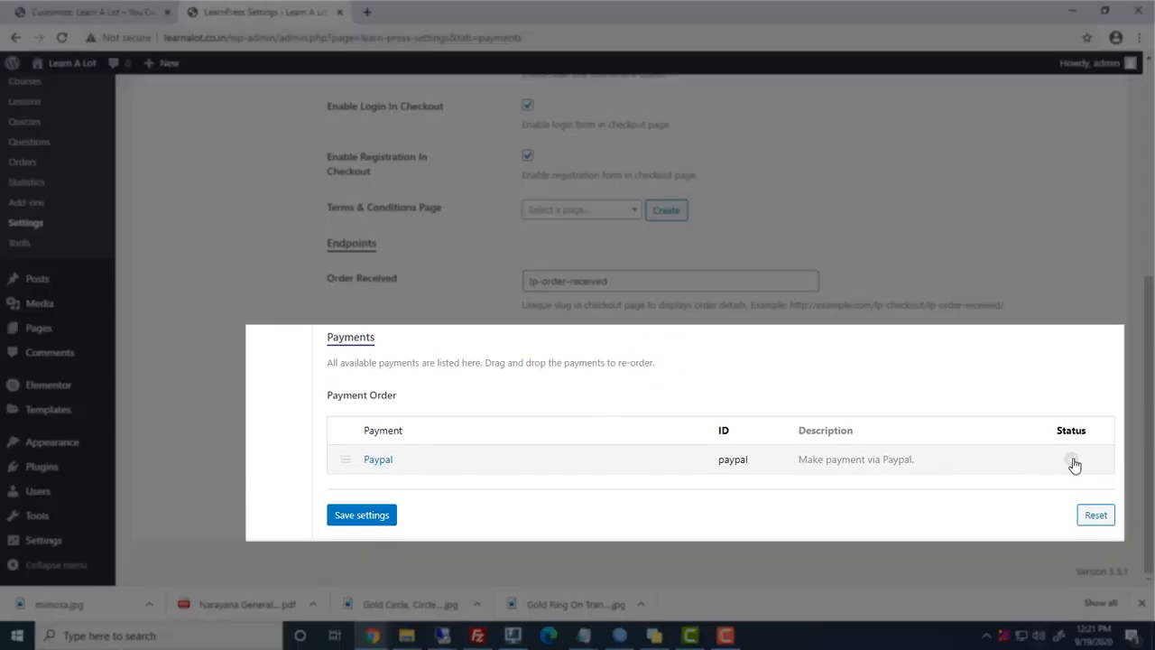
click(370, 514)
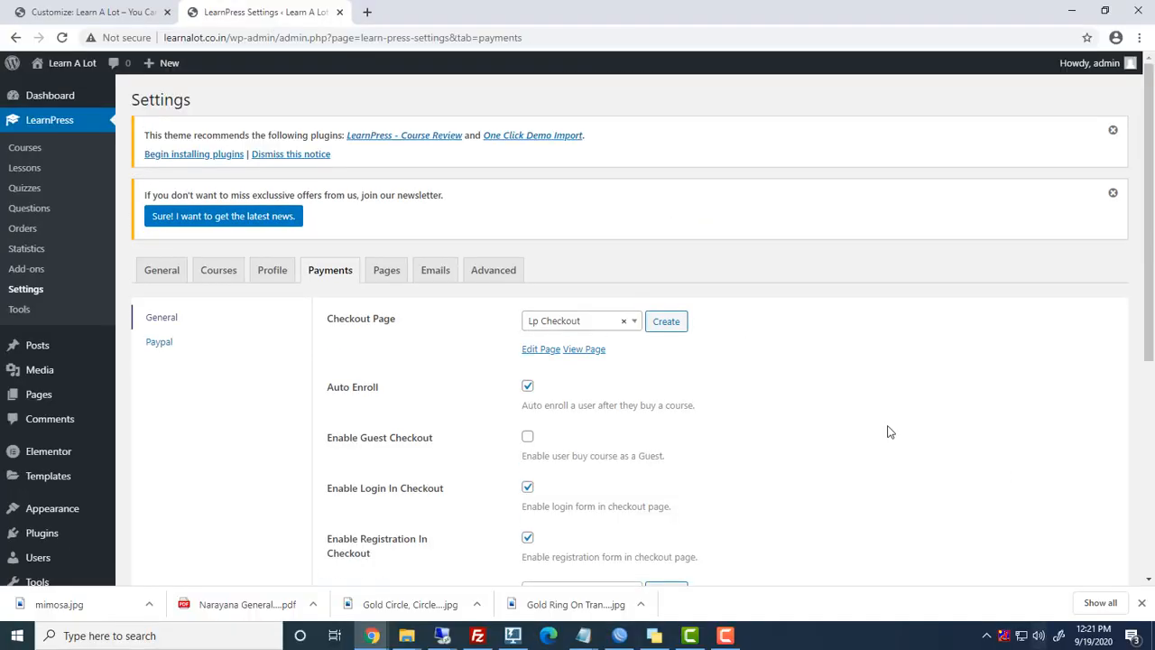
- Enter the receiving account's e-mail in the LearnPress PayPal settings and save them
scroll(189, 333, down, 1)
click(160, 271)
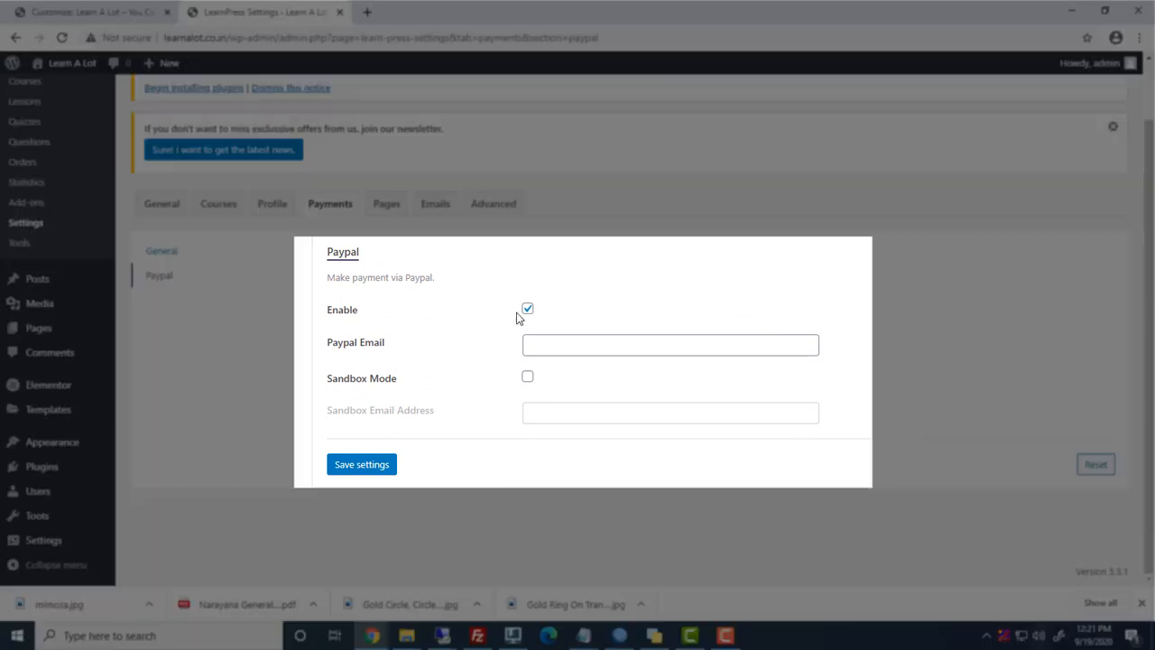
click(556, 342)
click(555, 380)
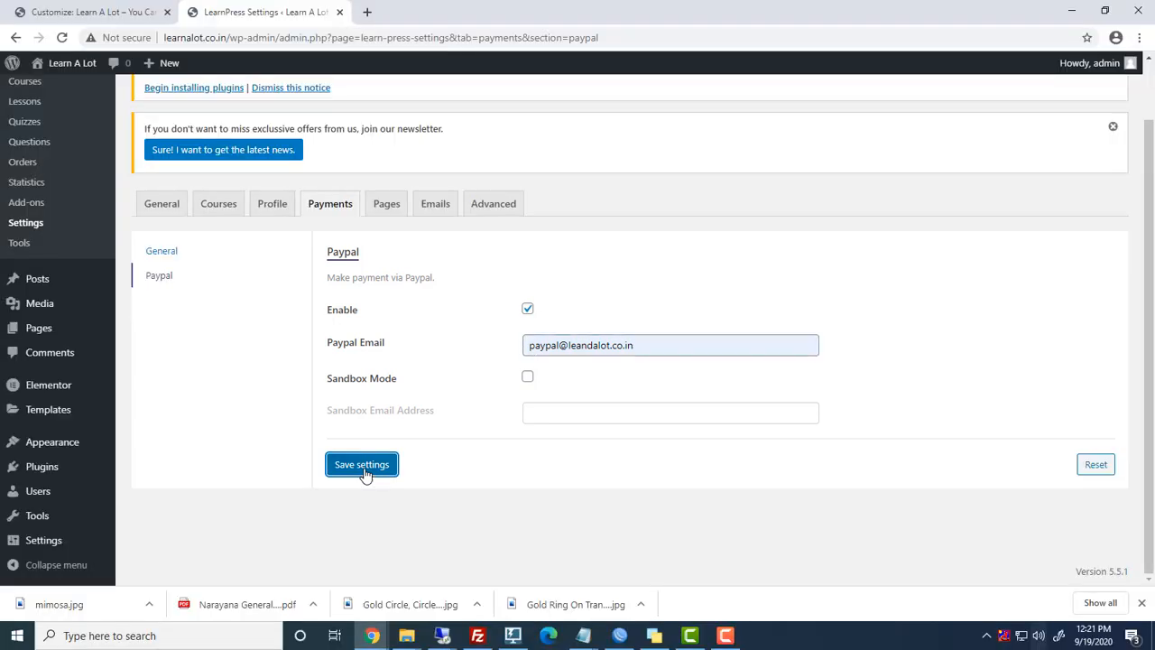
click(362, 467)
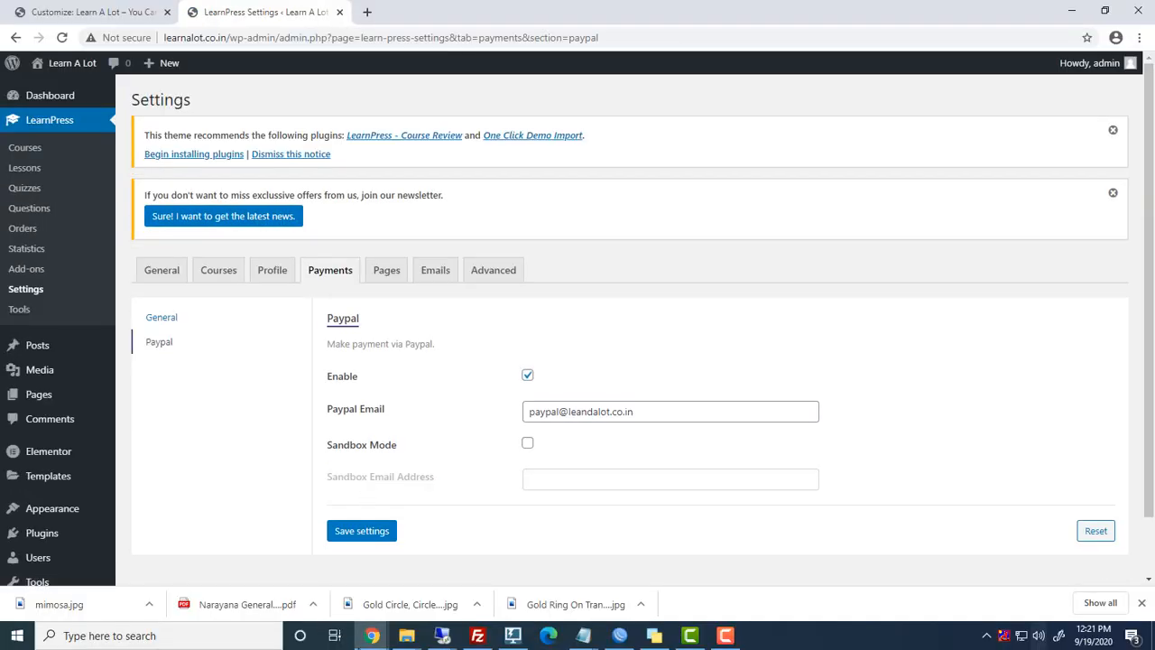
- Reload the incognito checkout page and place the Science course order with PayPal as payment method
mouse_move(372, 635)
click(456, 570)
click(386, 15)
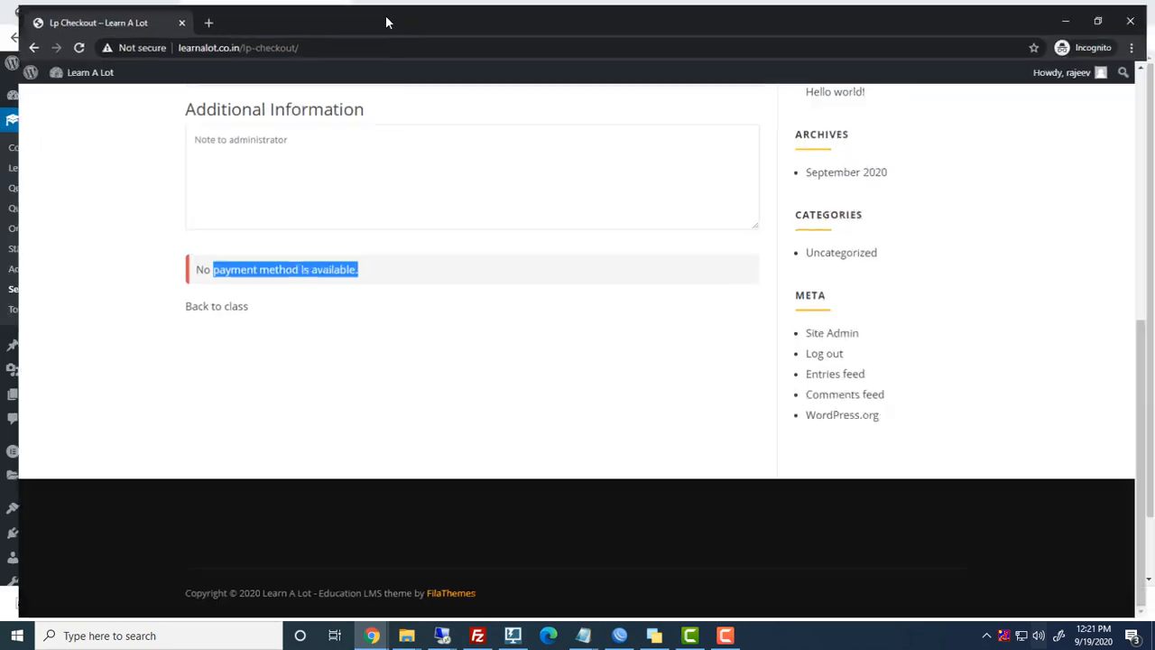
key(F5)
scroll(415, 394, up, 4)
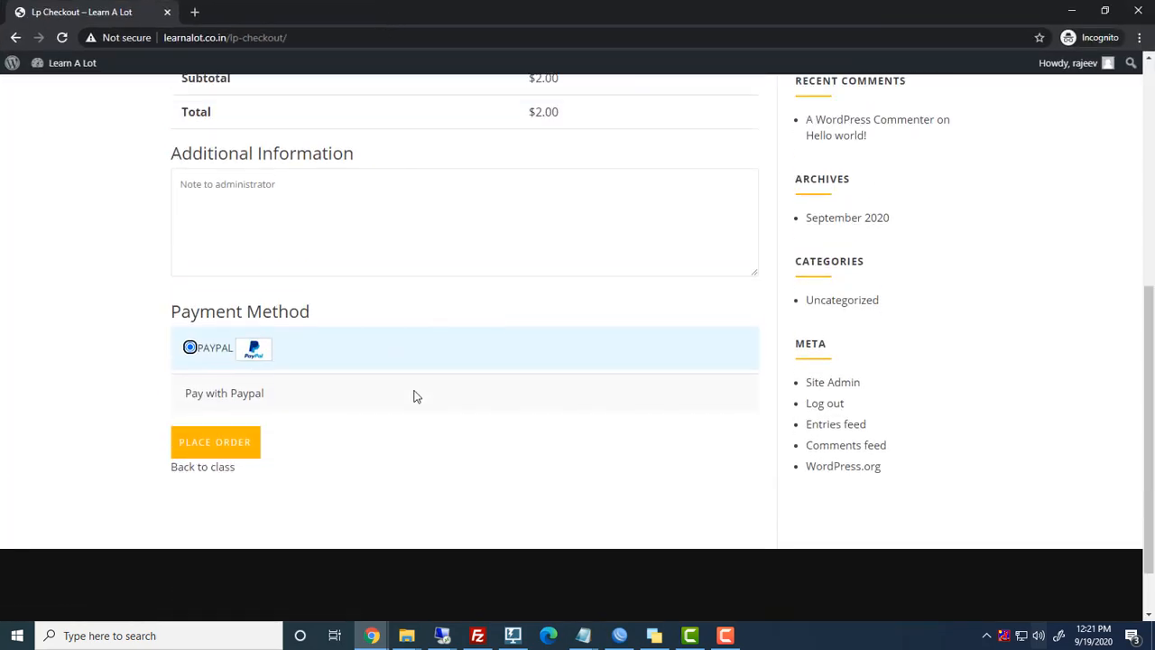
scroll(417, 400, down, 2)
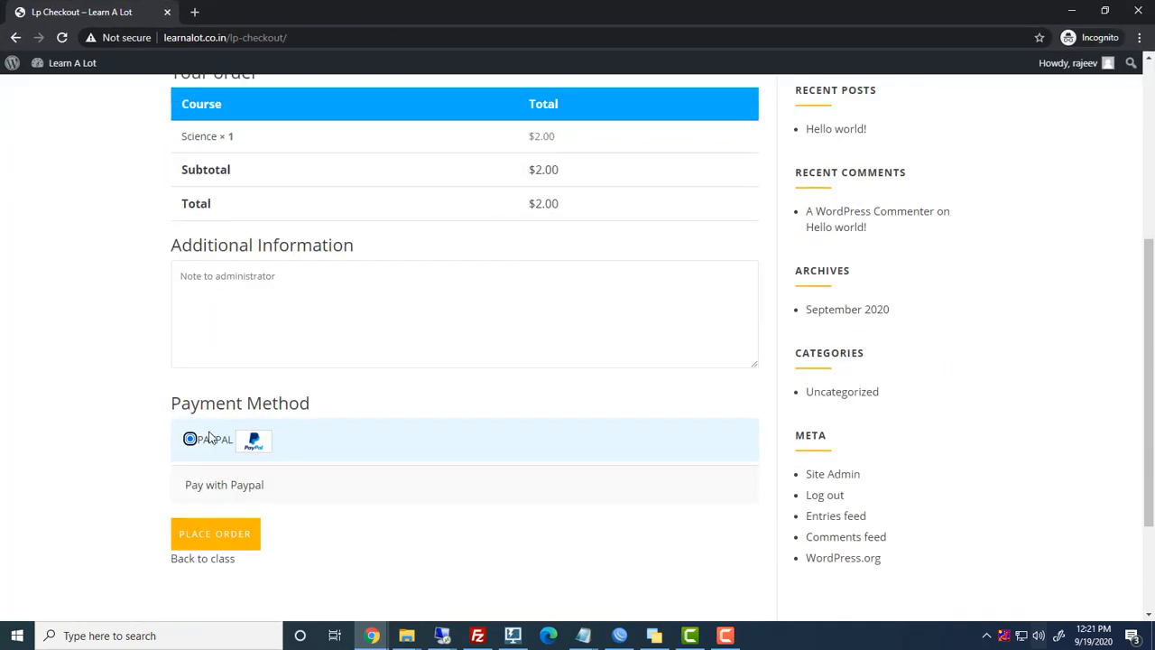
click(237, 537)
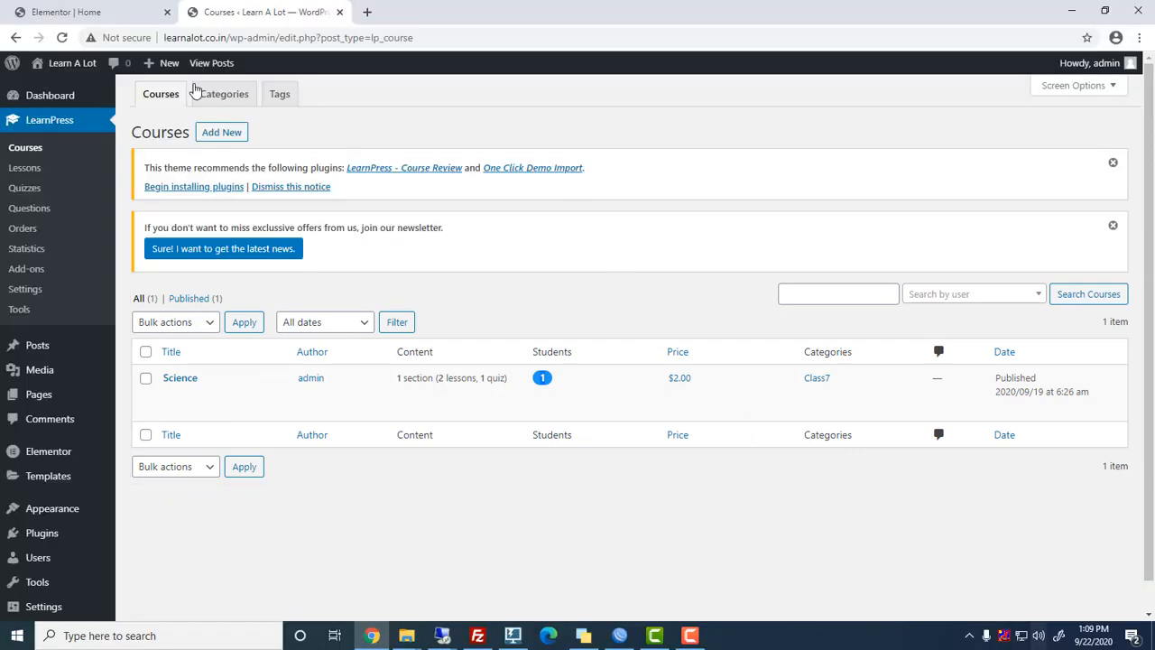
- Review the LearnPress course categories, lessons, quizzes and question bank lists in the admin
click(197, 89)
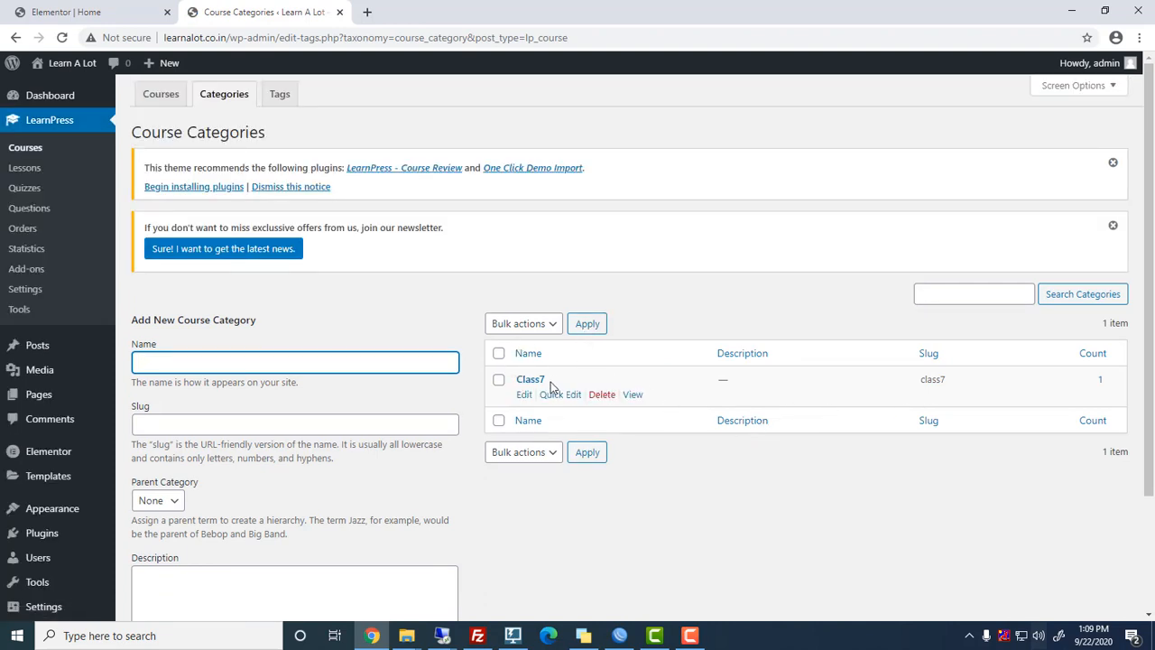
click(24, 166)
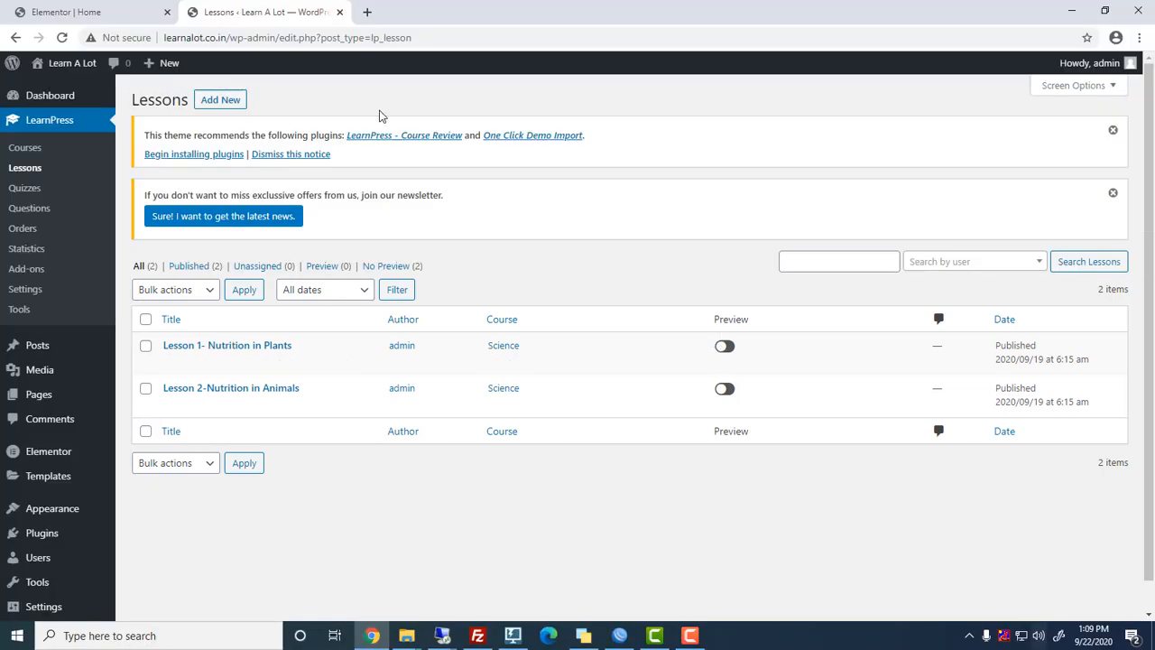
click(29, 192)
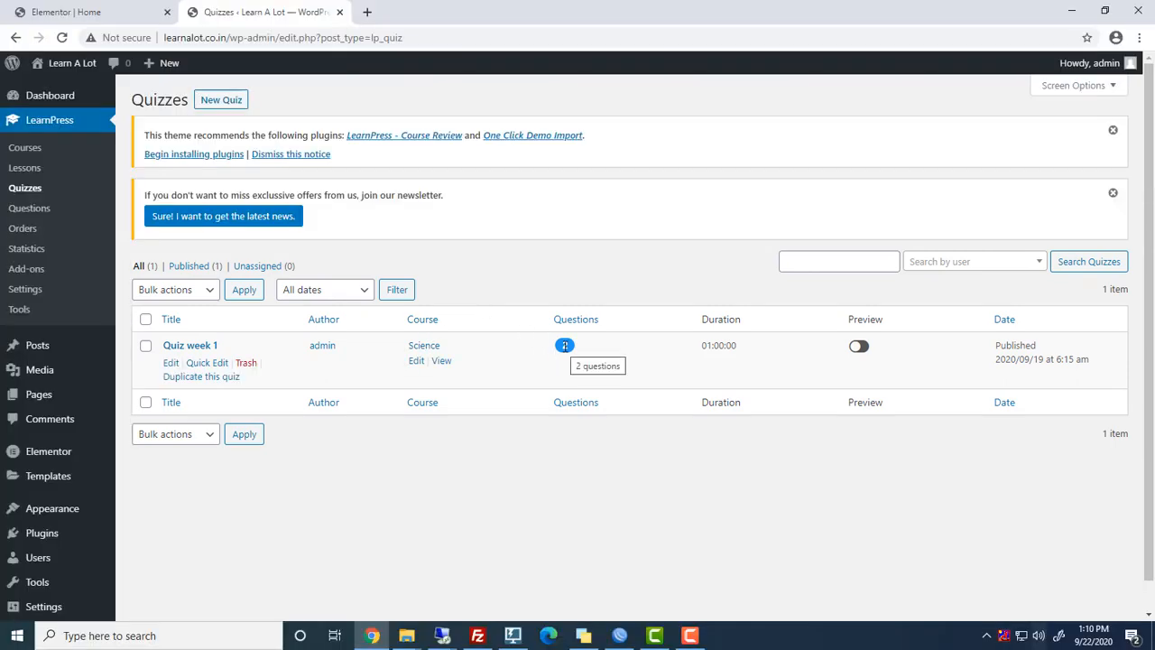
click(32, 209)
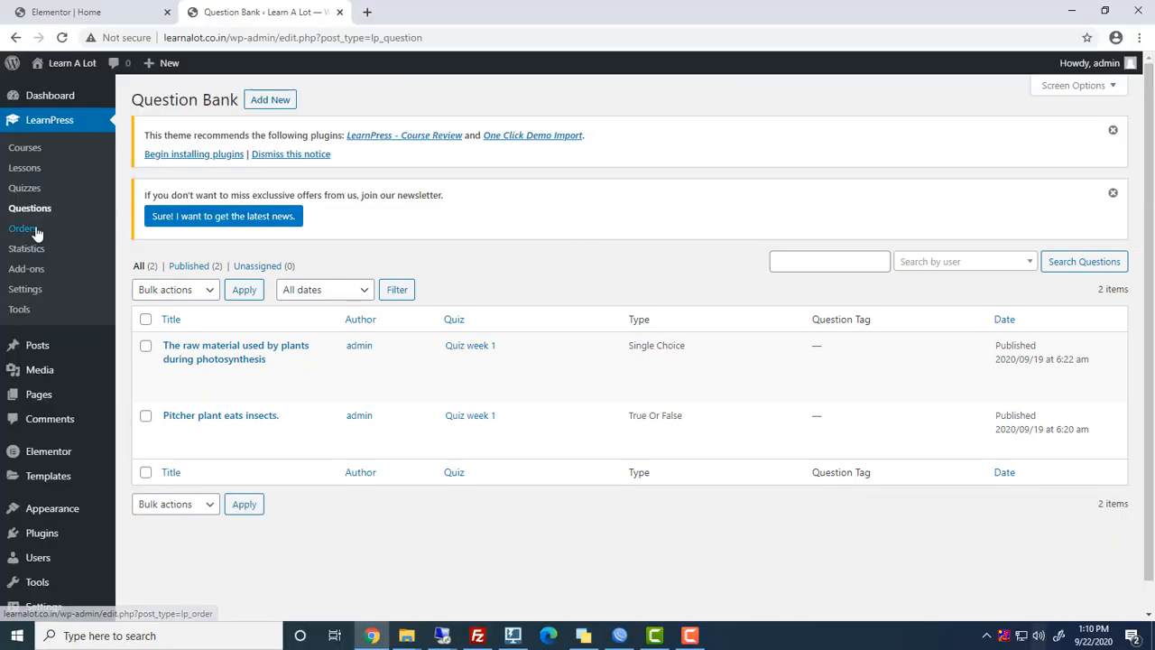
- Review the LearnPress orders list and the general and order charts in the LearnPress statistics
click(34, 231)
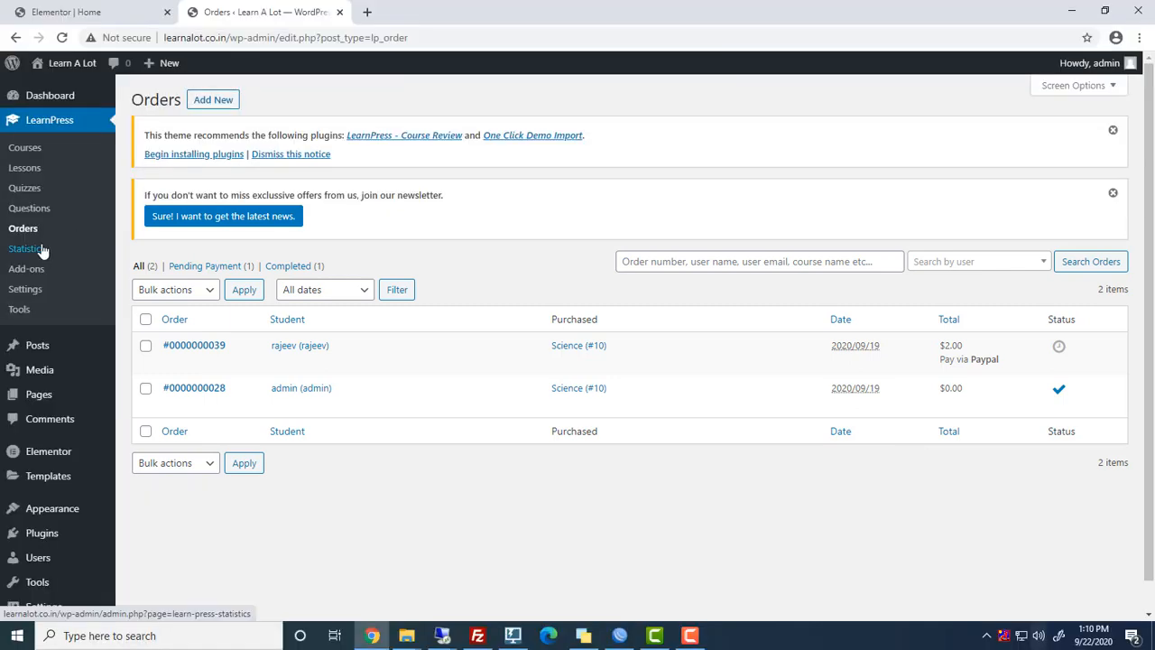
click(41, 250)
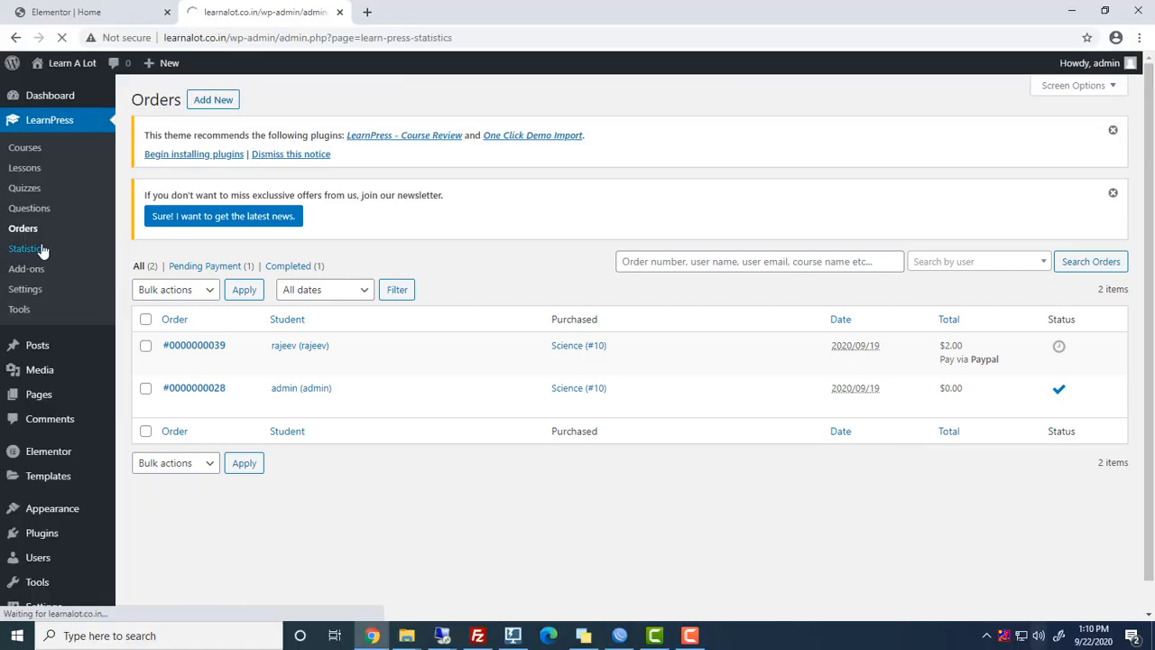
scroll(816, 217, down, 2)
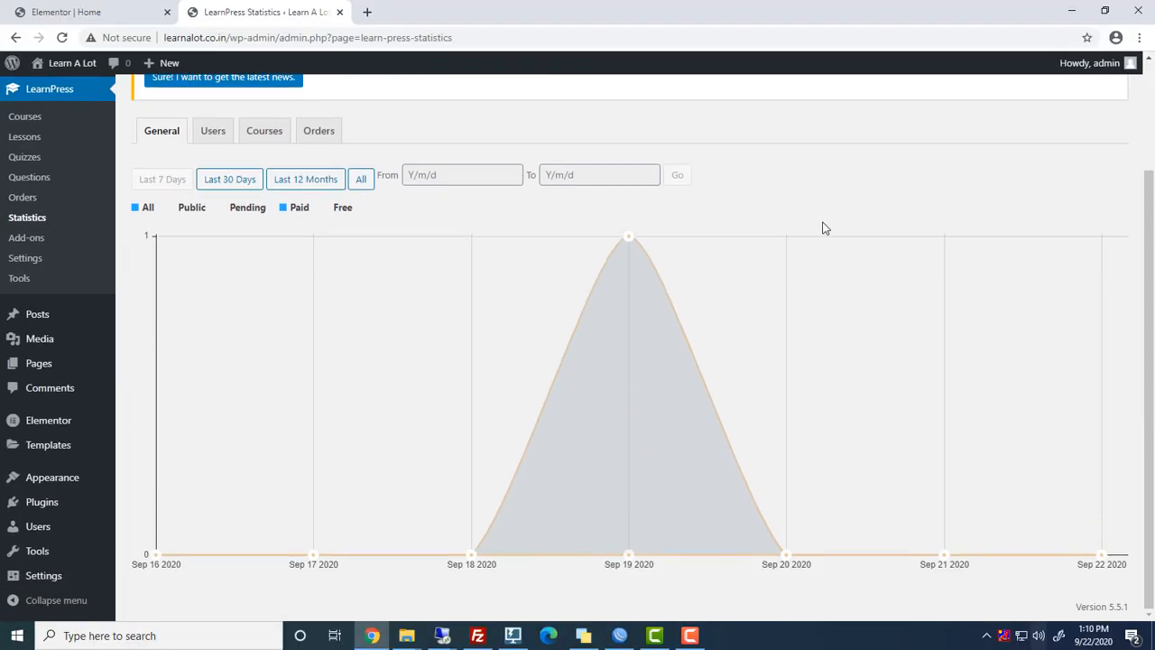
mouse_move(634, 245)
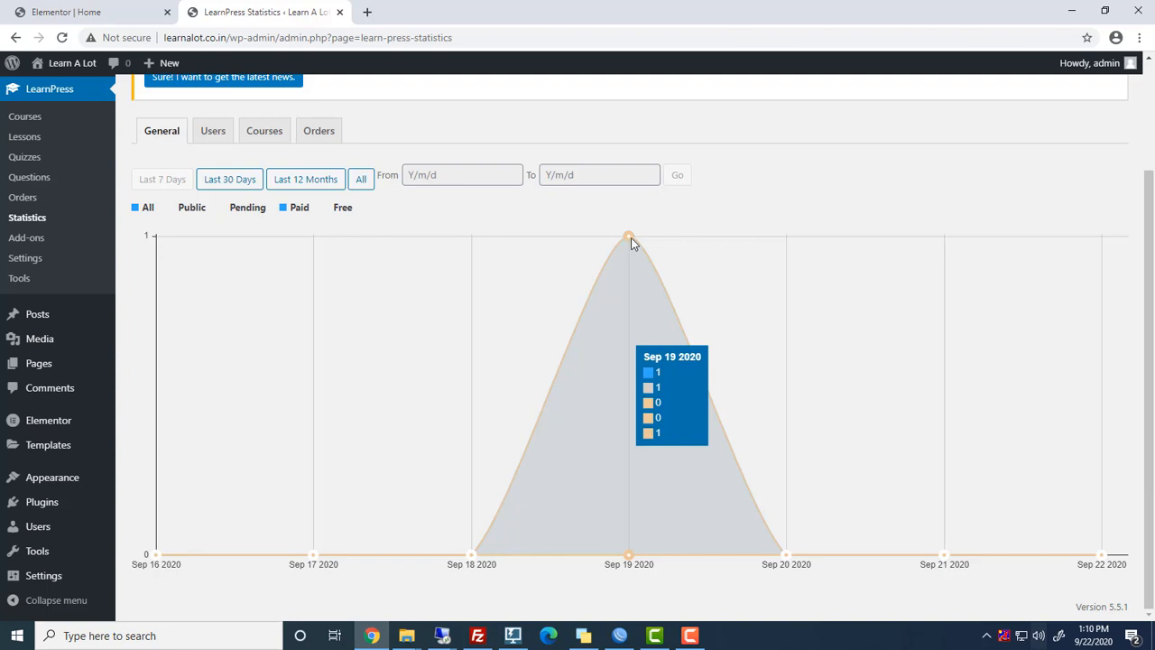
click(318, 130)
- Examine the LearnPress add-ons: the installed ones, the premium add-ons available to get, and the education themes
click(29, 240)
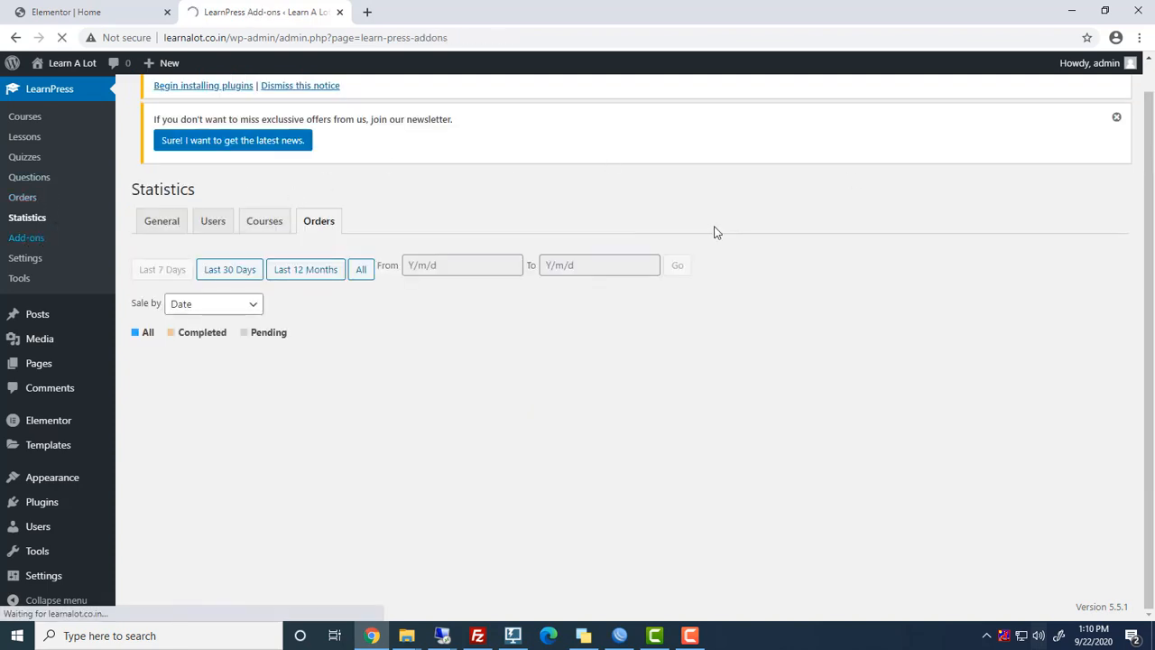
scroll(808, 250, down, 1)
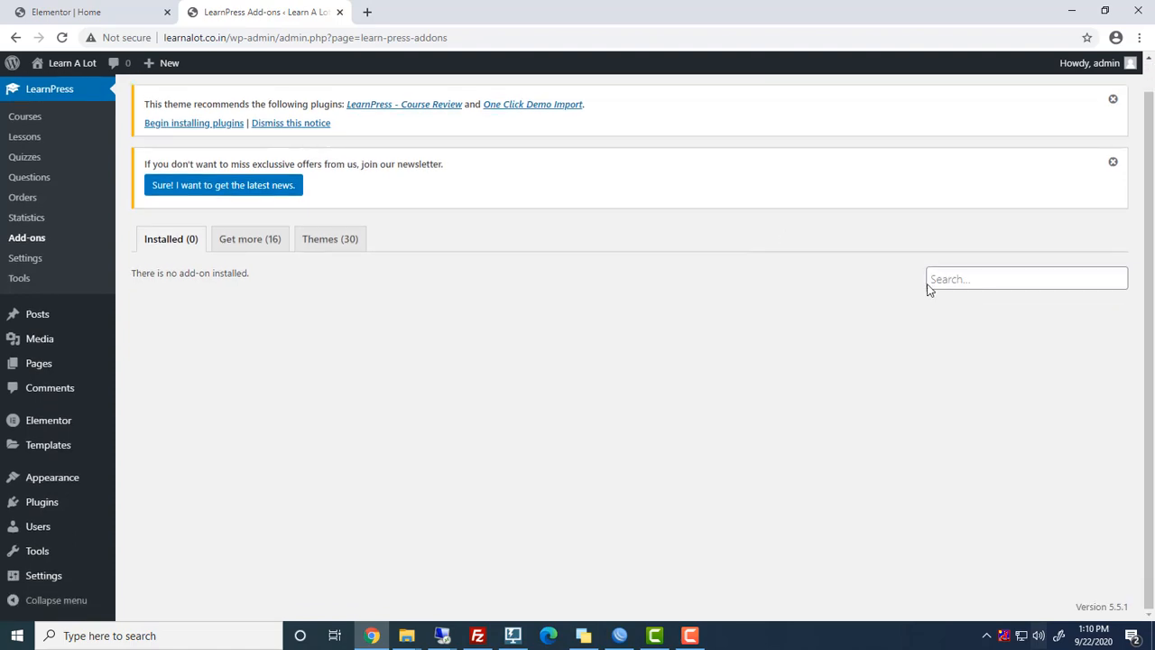
click(257, 249)
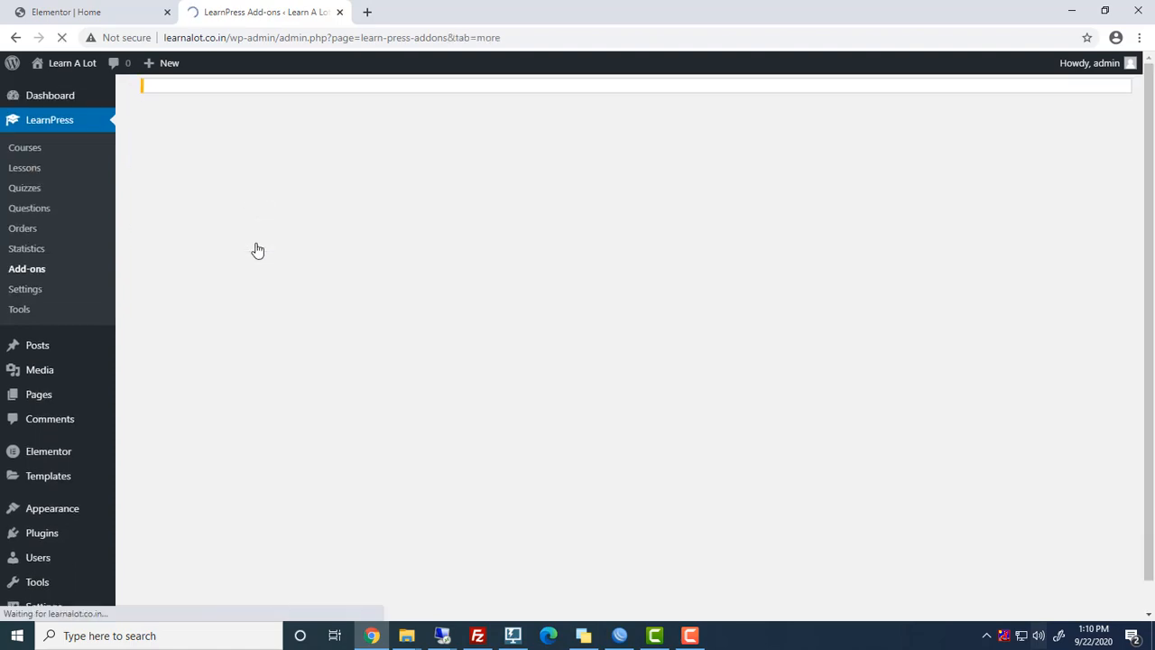
scroll(681, 389, down, 3)
scroll(681, 390, down, 4)
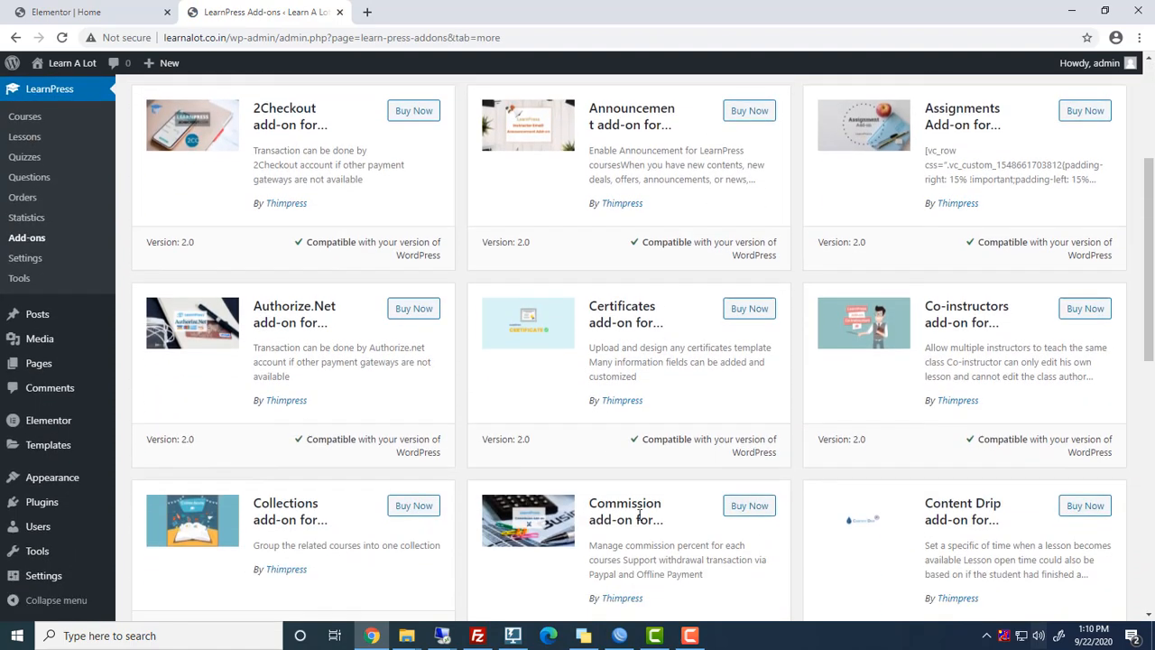
scroll(678, 512, down, 4)
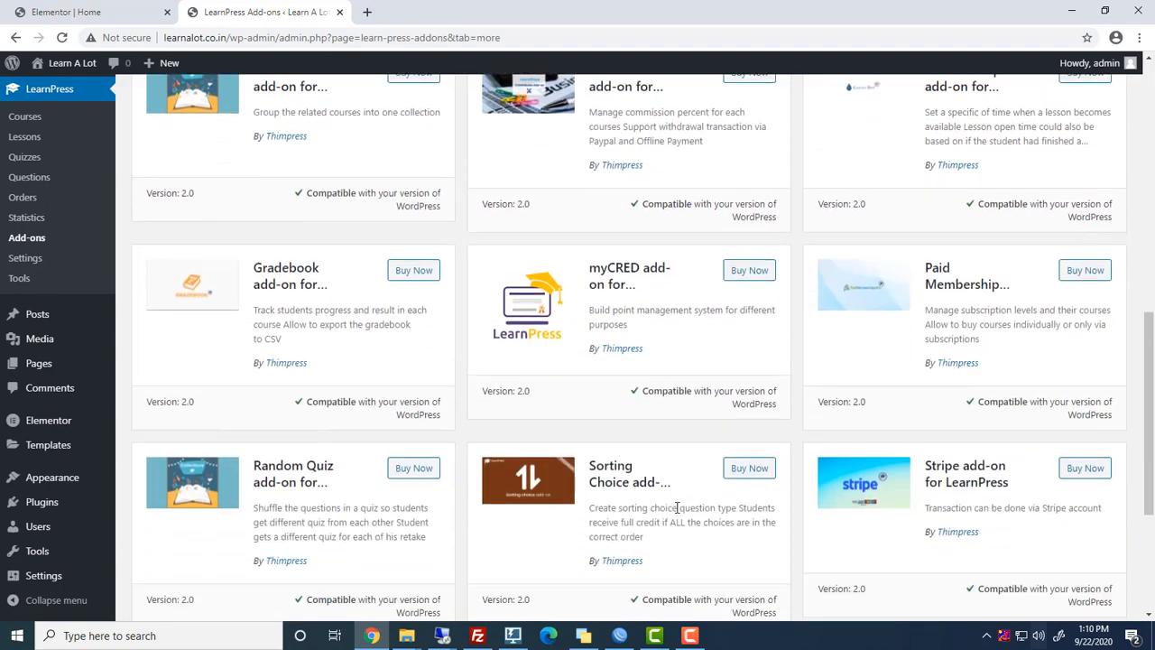
scroll(678, 507, up, 10)
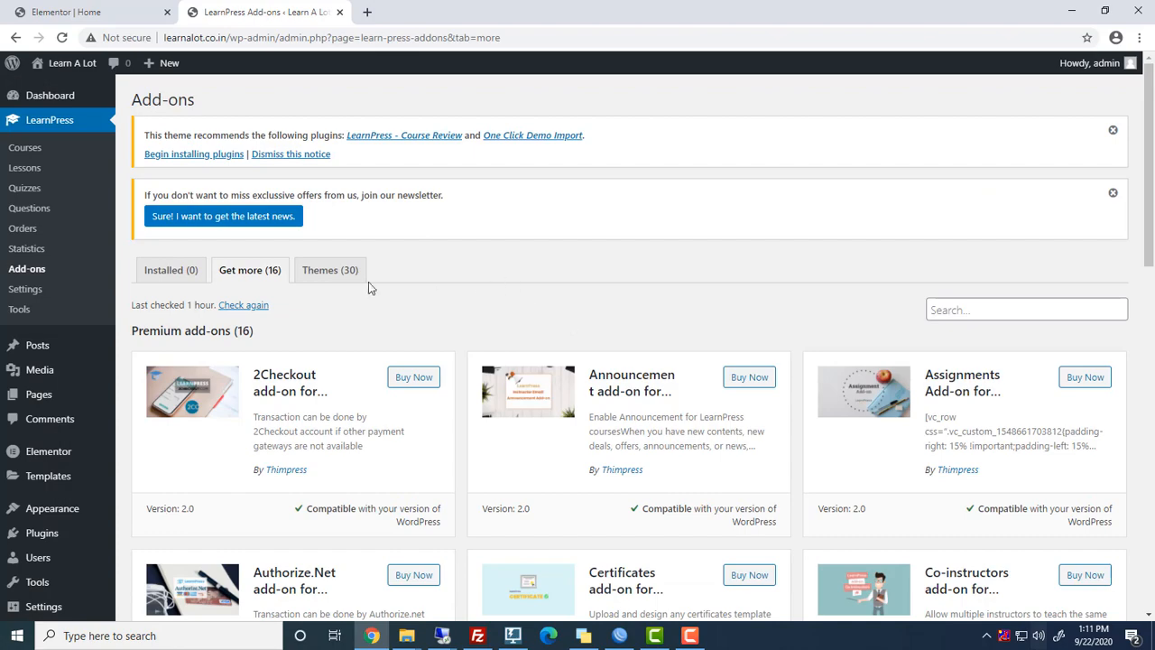
click(329, 270)
scroll(703, 424, down, 4)
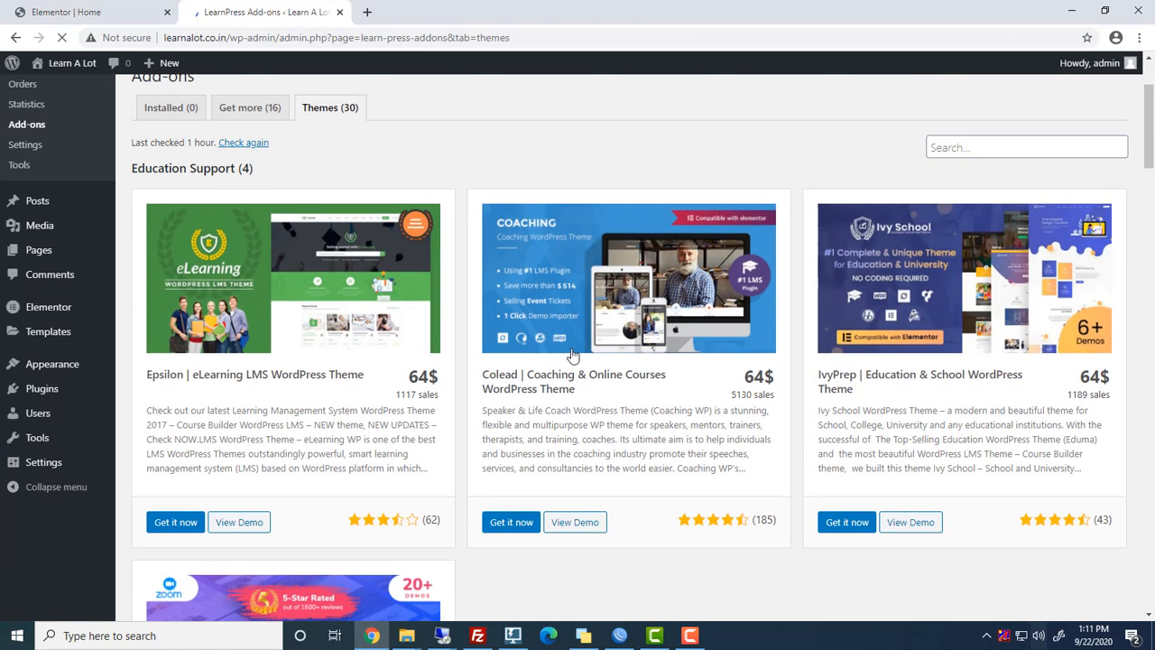
scroll(702, 426, up, 5)
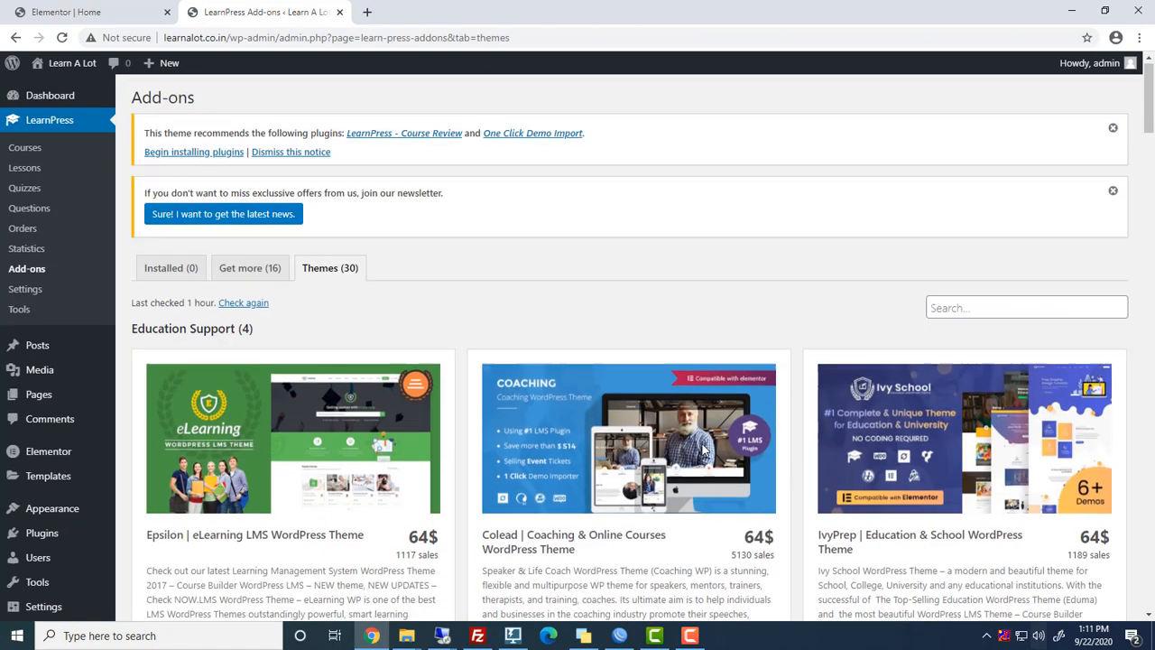
- Review the general LearnPress settings and the template, database, course and cache sections of the LearnPress tools
click(40, 294)
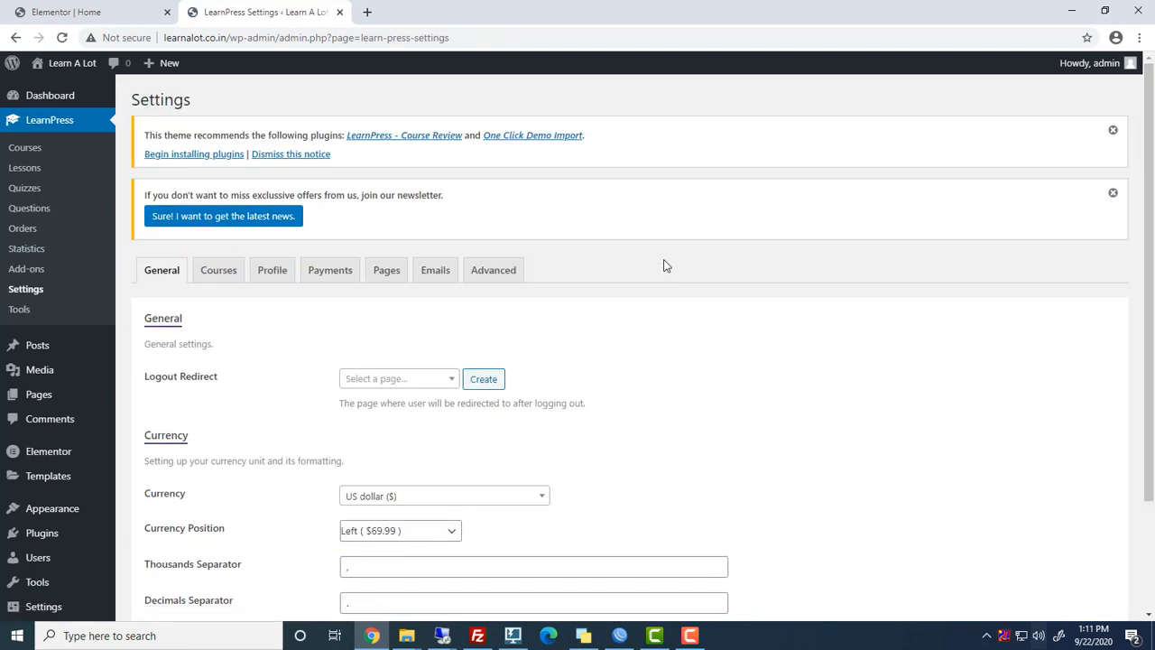
scroll(665, 265, down, 3)
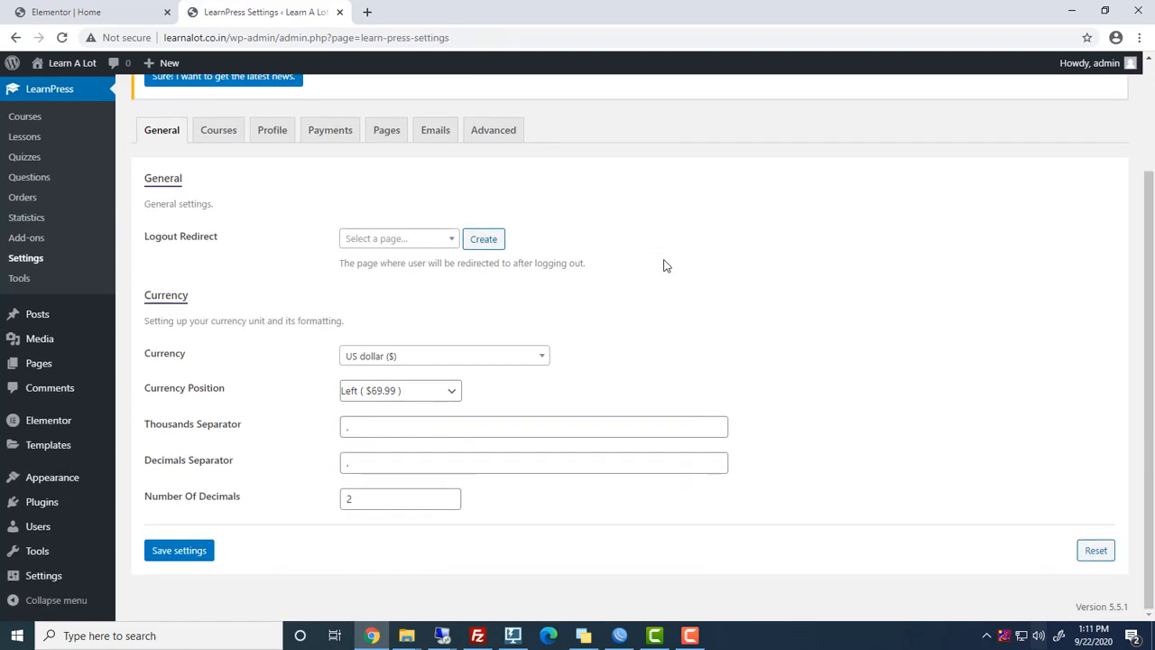
click(20, 280)
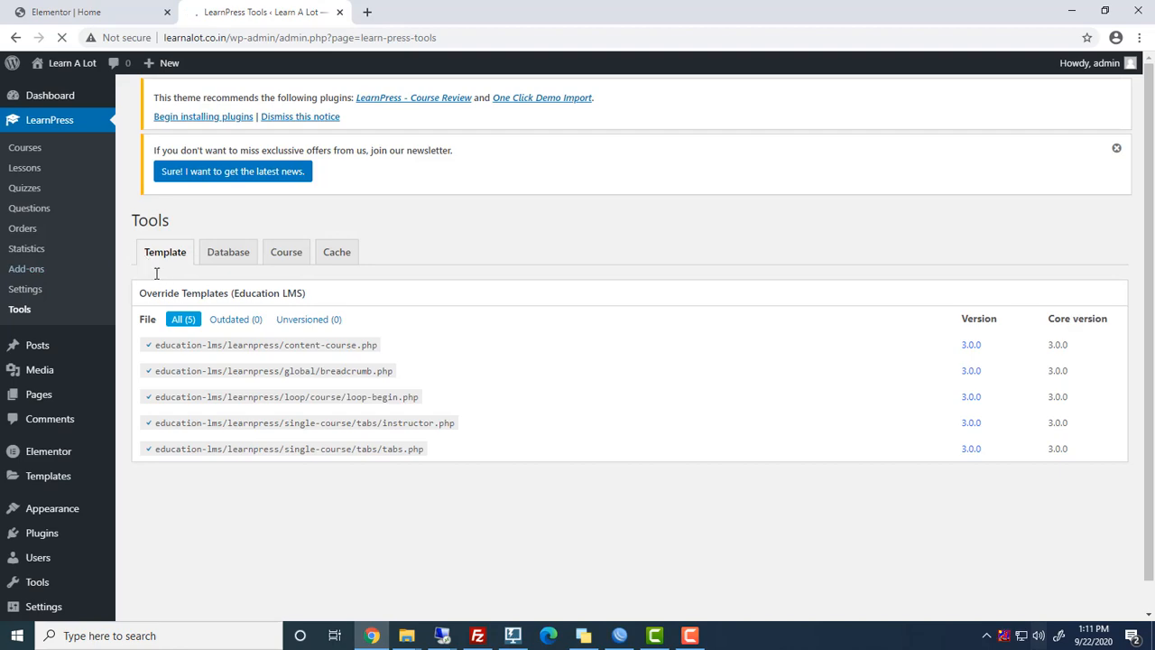
click(221, 273)
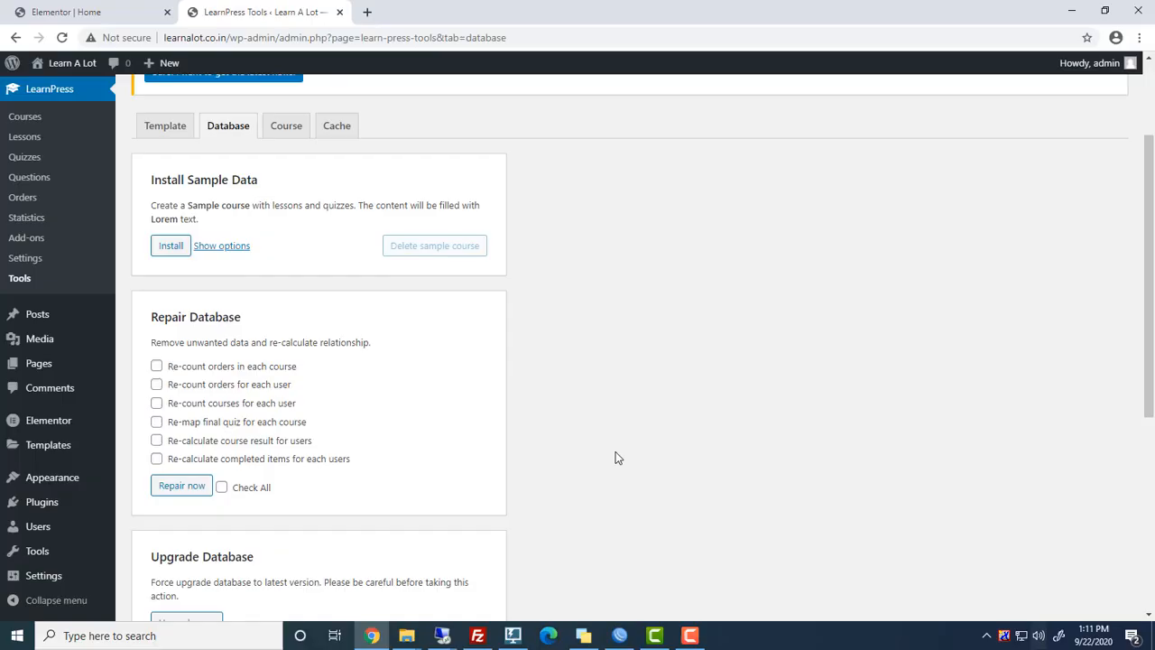
scroll(615, 451, up, 3)
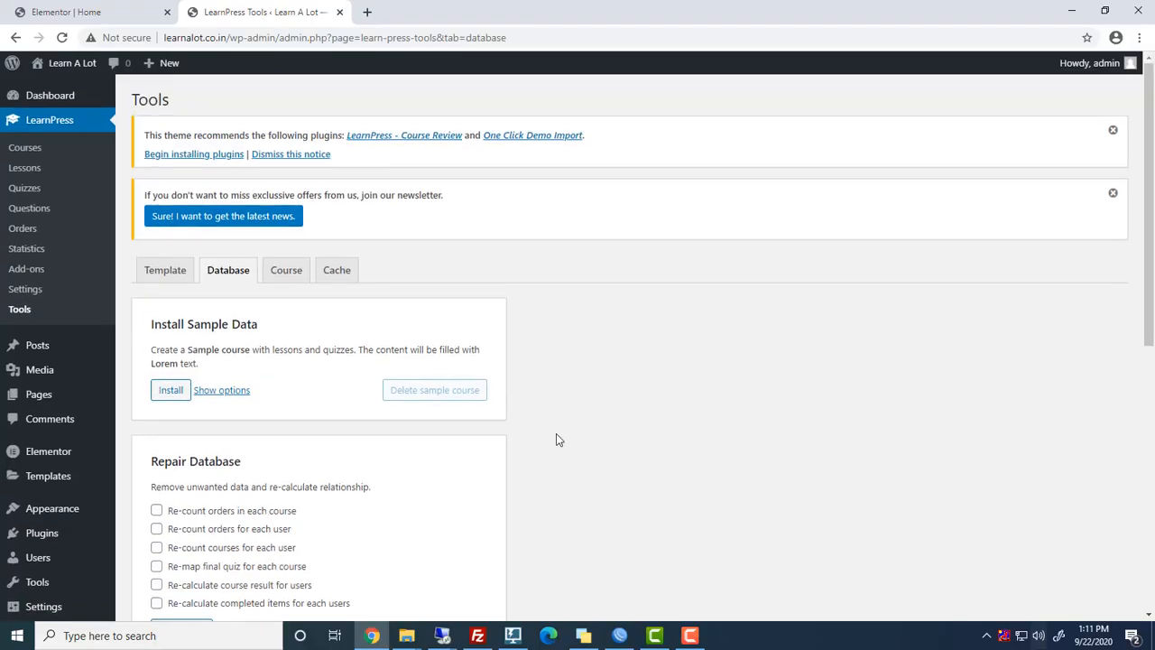
click(289, 273)
scroll(784, 359, down, 2)
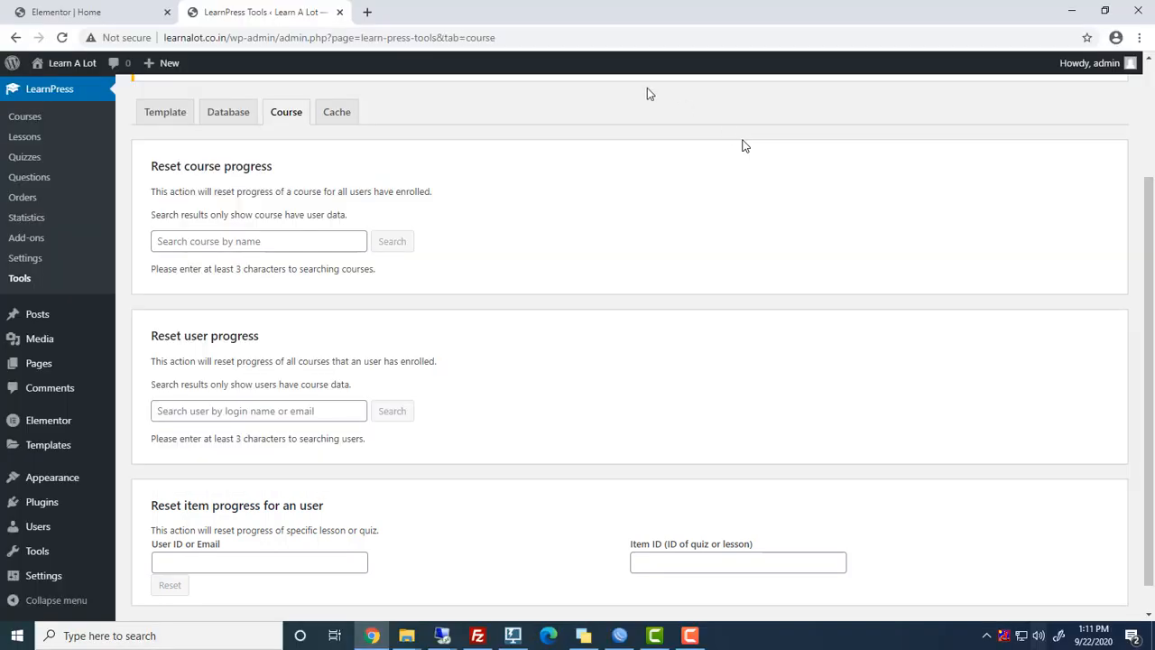
click(335, 112)
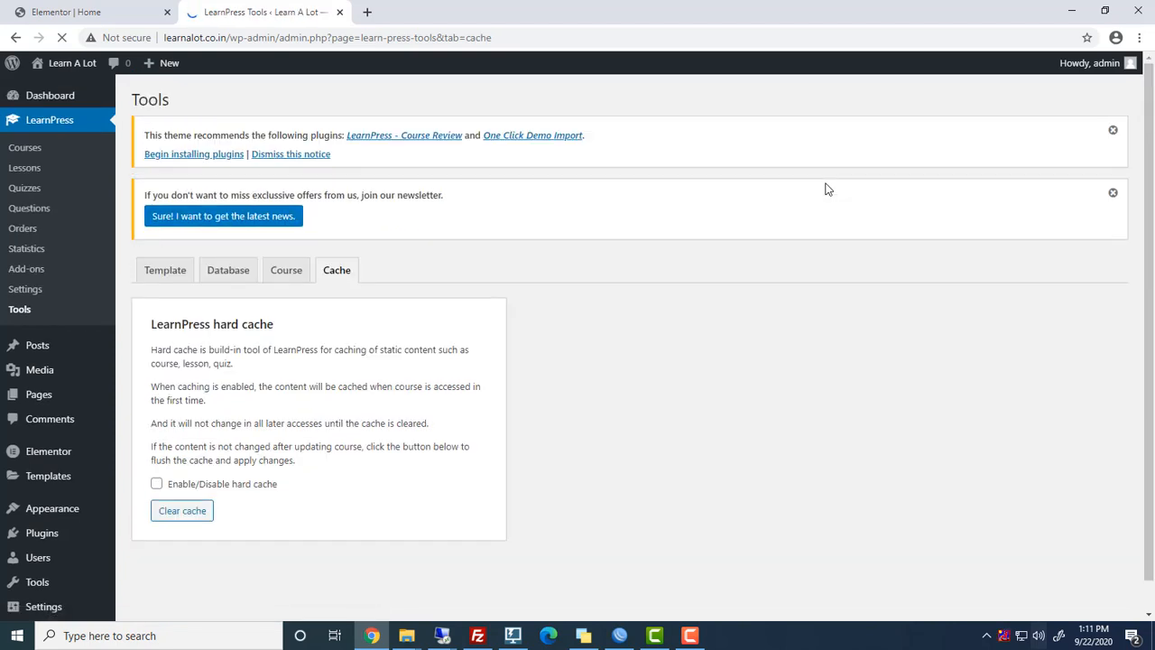